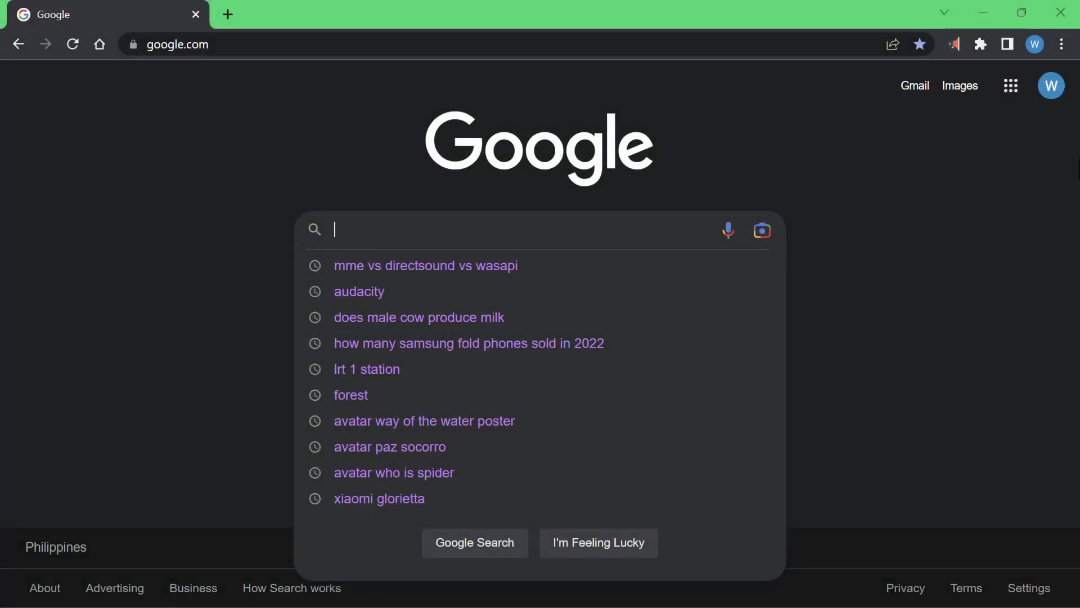
Step: Search Google for 'audacity'
{"action": "type", "text": "audacity"}
{"action": "key", "text": "Return"}
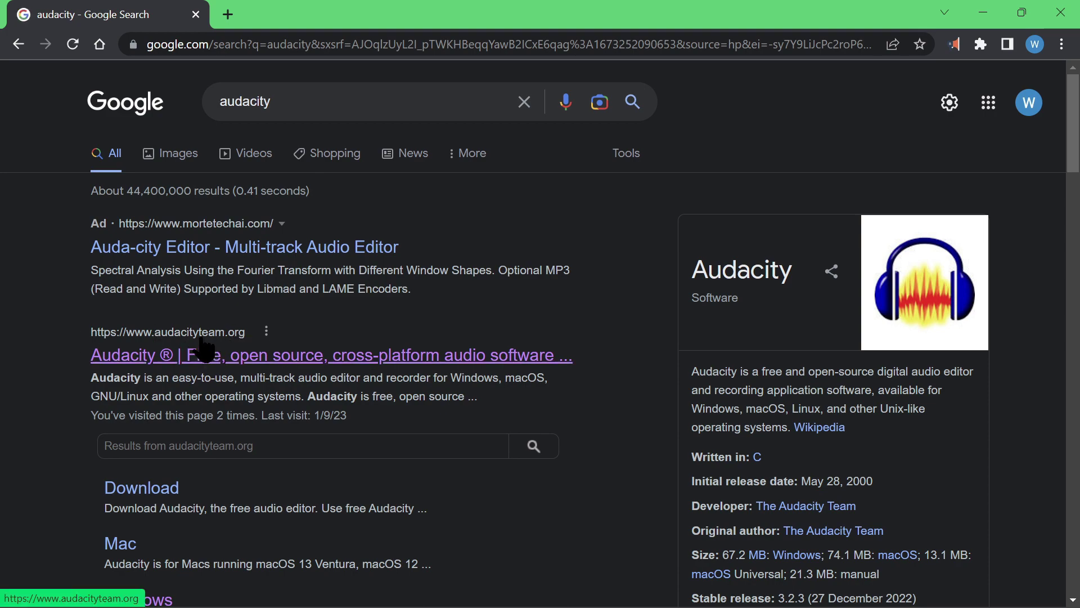
Step: Go to audacityteam.org and download the Audacity 3.2.3 Windows installer
{"action": "left_click", "coordinate": [180, 360]}
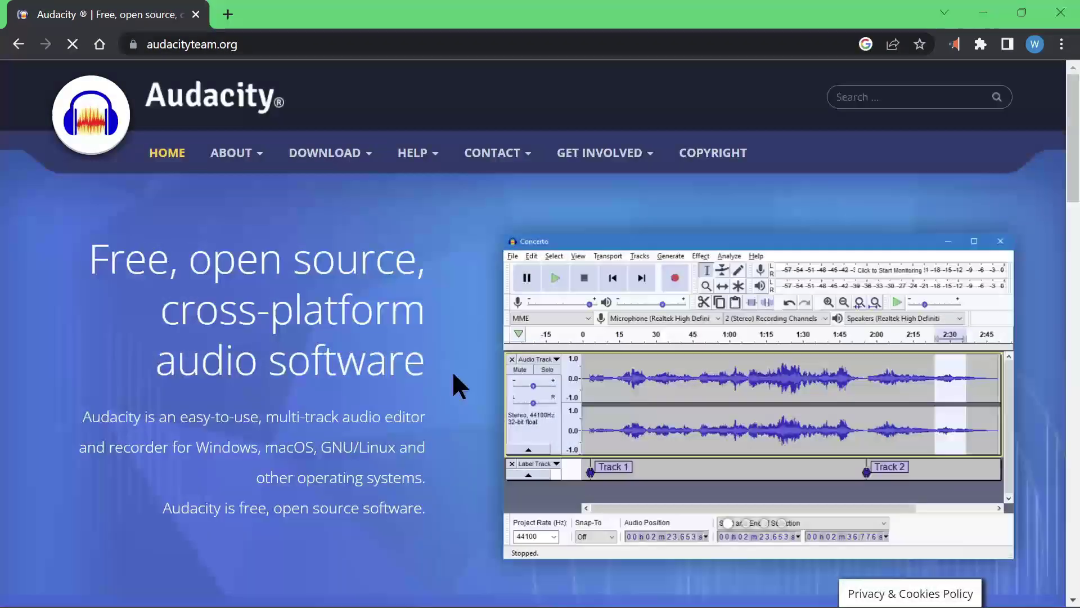
{"action": "scroll", "coordinate": [459, 360], "scroll_direction": "down", "scroll_amount": 1}
{"action": "scroll", "coordinate": [467, 353], "scroll_direction": "down", "scroll_amount": 6}
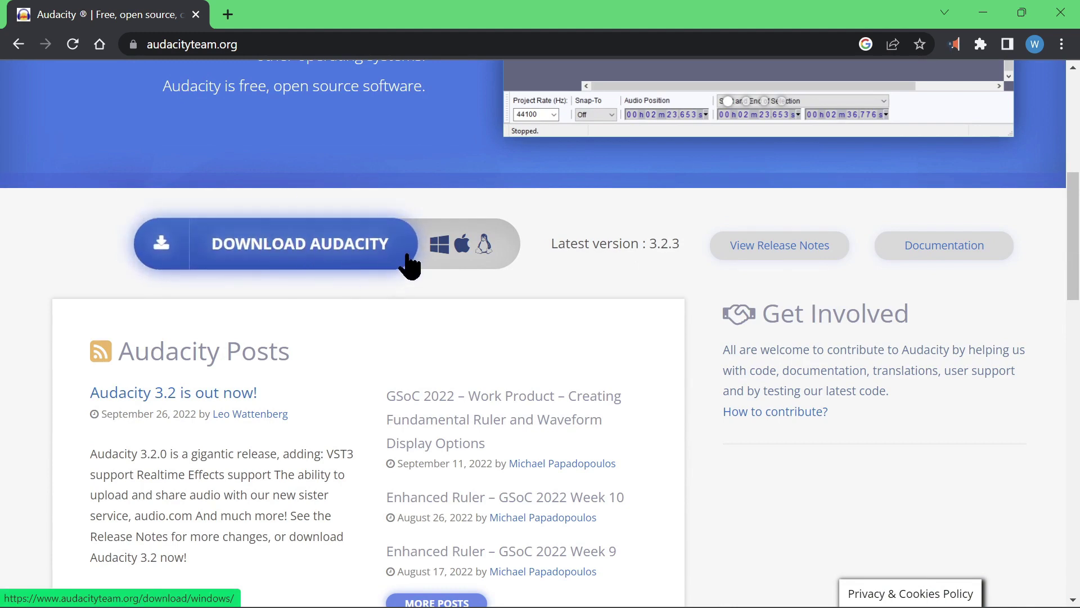
{"action": "left_click", "coordinate": [253, 256]}
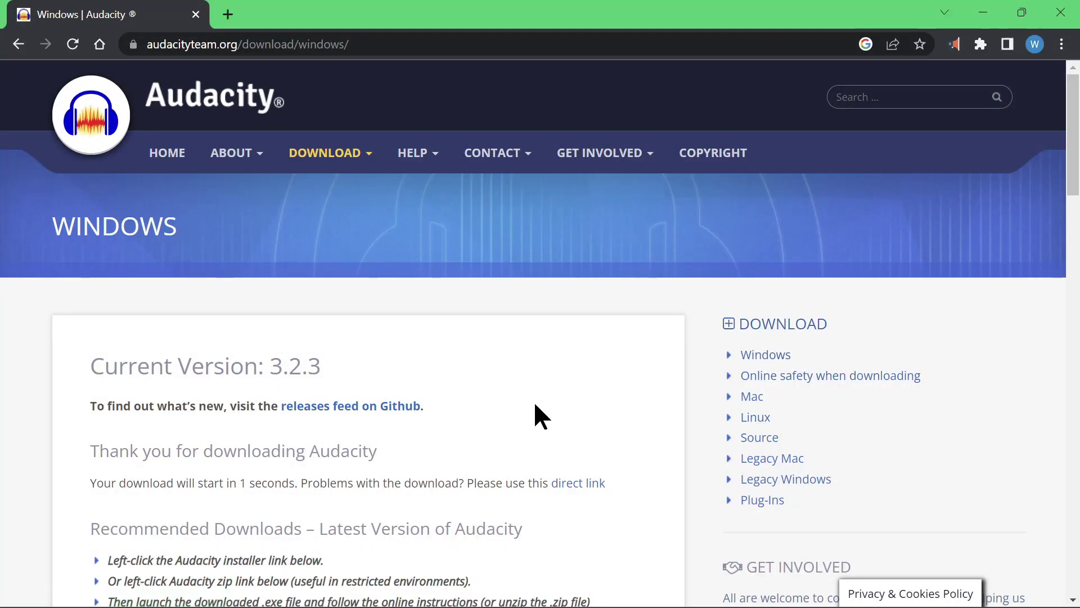
Step: Show the downloaded Audacity installer in its Downloads folder
{"action": "scroll", "coordinate": [439, 334], "scroll_direction": "down", "scroll_amount": 3}
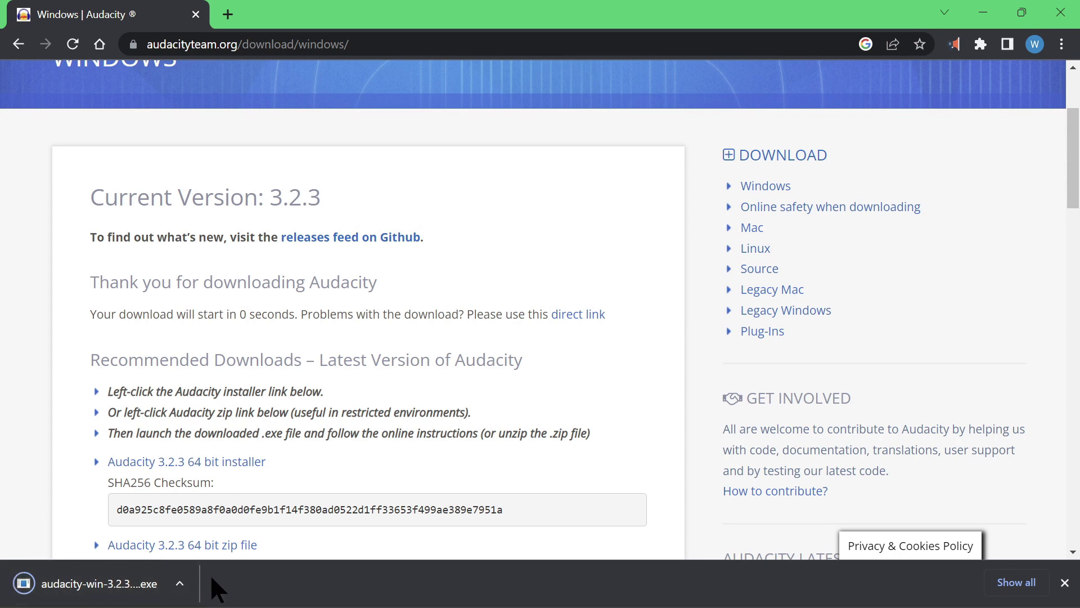
{"action": "left_click", "coordinate": [179, 584]}
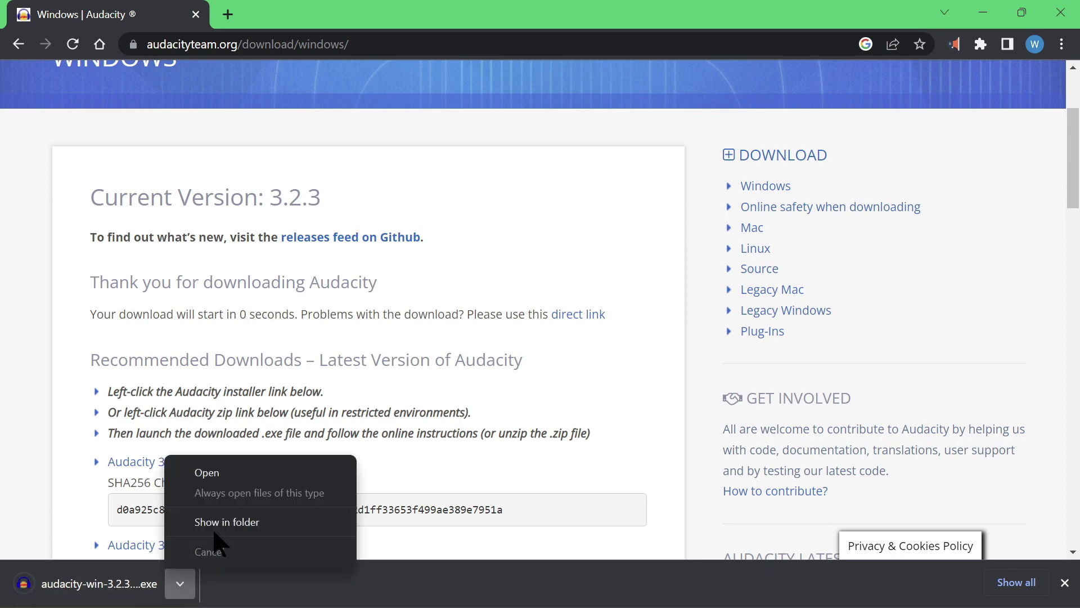
{"action": "left_click", "coordinate": [211, 519]}
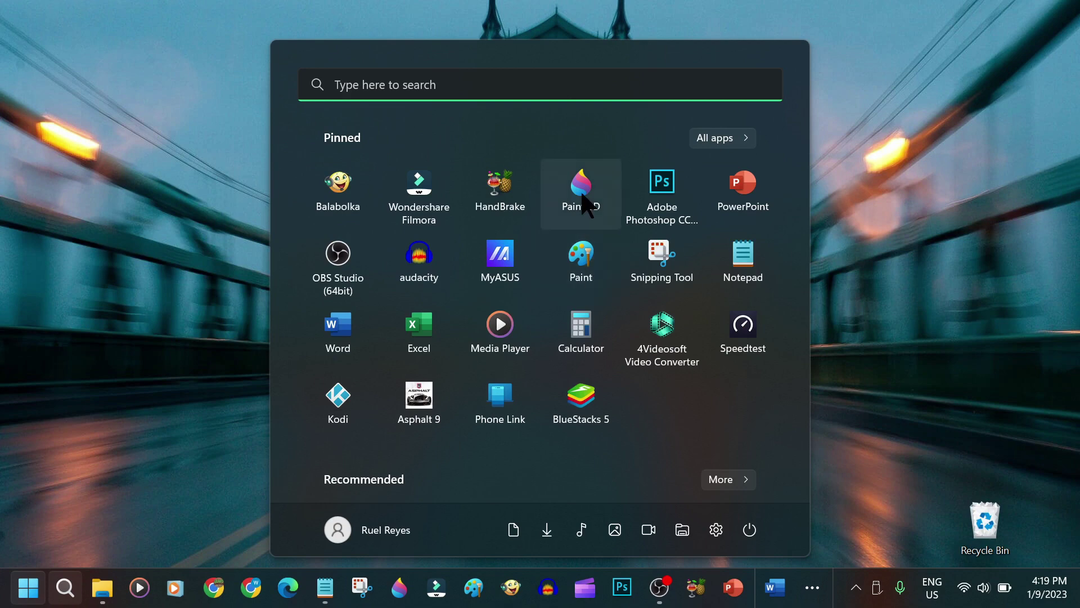
Step: Launch the pinned Audacity from the Start menu and dismiss the Welcome to Audacity dialog
{"action": "left_click", "coordinate": [419, 268]}
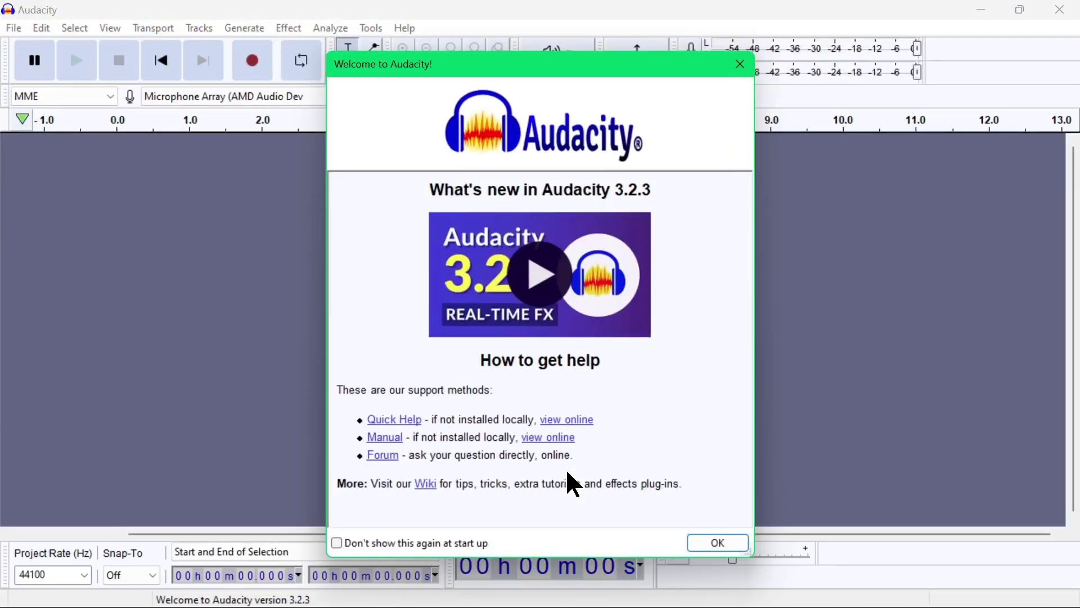
{"action": "left_click", "coordinate": [710, 537]}
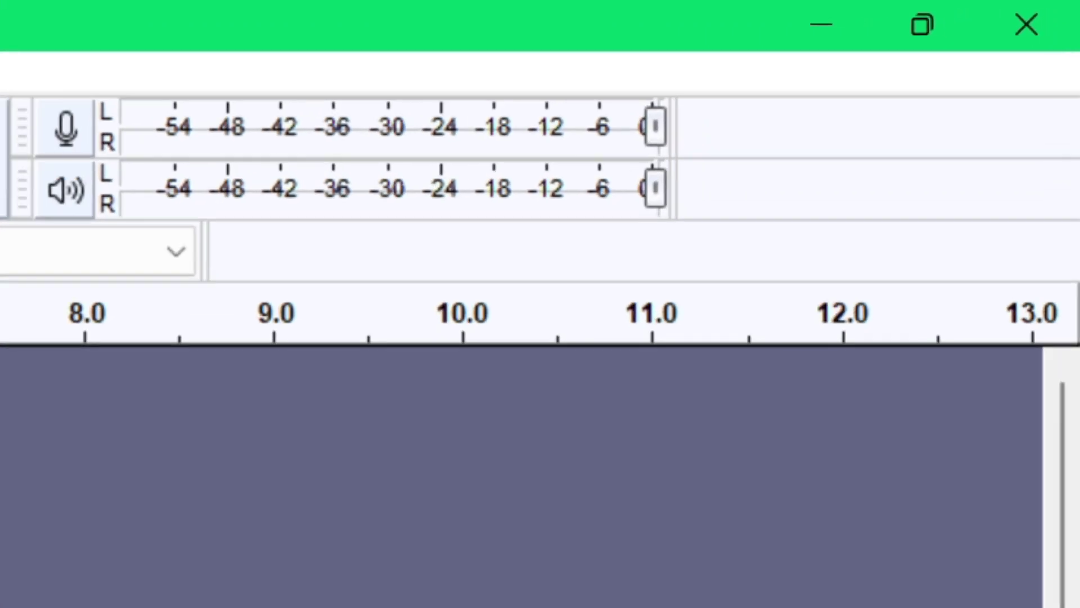
{"action": "mouse_move", "coordinate": [664, 127]}
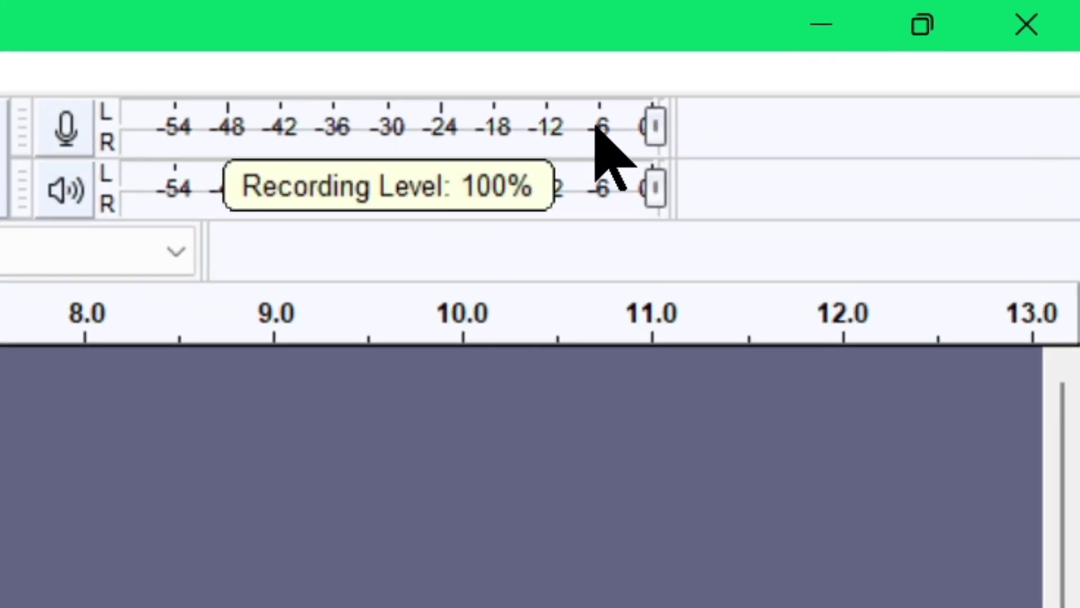
{"action": "left_click_drag", "start_coordinate": [597, 126], "coordinate": [692, 121]}
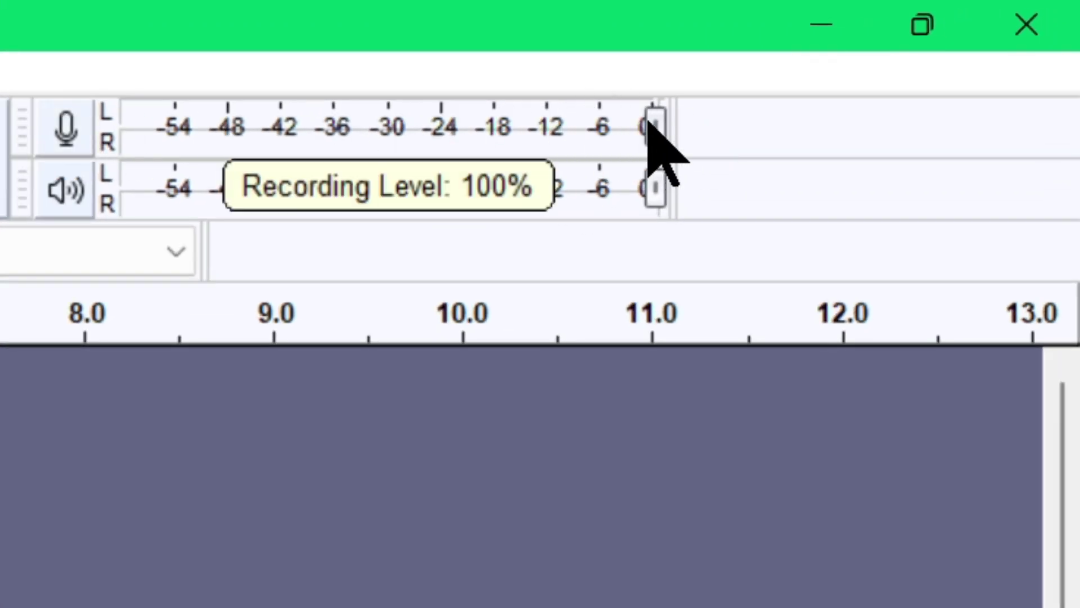
{"action": "mouse_move", "coordinate": [654, 190]}
{"action": "left_mouse_down"}
{"action": "mouse_move", "coordinate": [591, 201]}
{"action": "mouse_move", "coordinate": [657, 191]}
{"action": "left_mouse_up"}
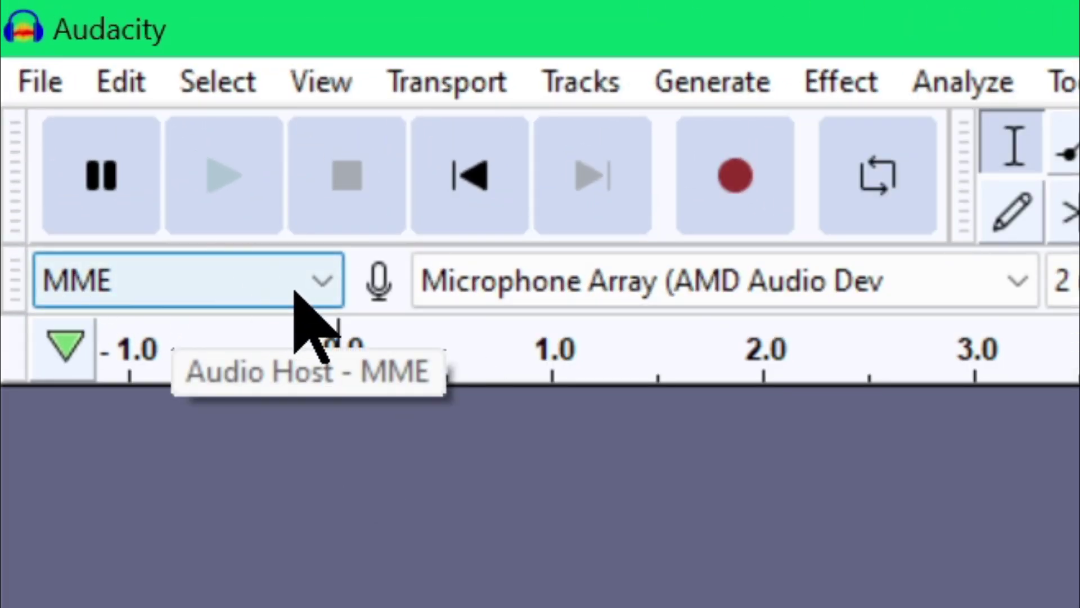
Step: Keep MME as the audio host and choose Headset (Jabra Evolve 65) as the recording device
{"action": "left_click", "coordinate": [325, 286]}
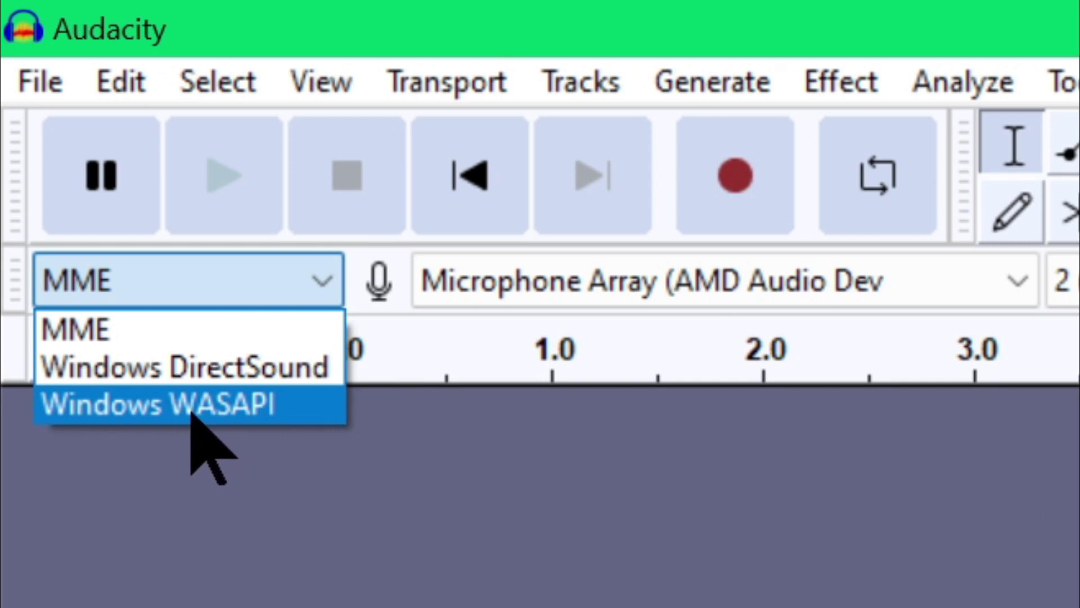
{"action": "left_click", "coordinate": [111, 330]}
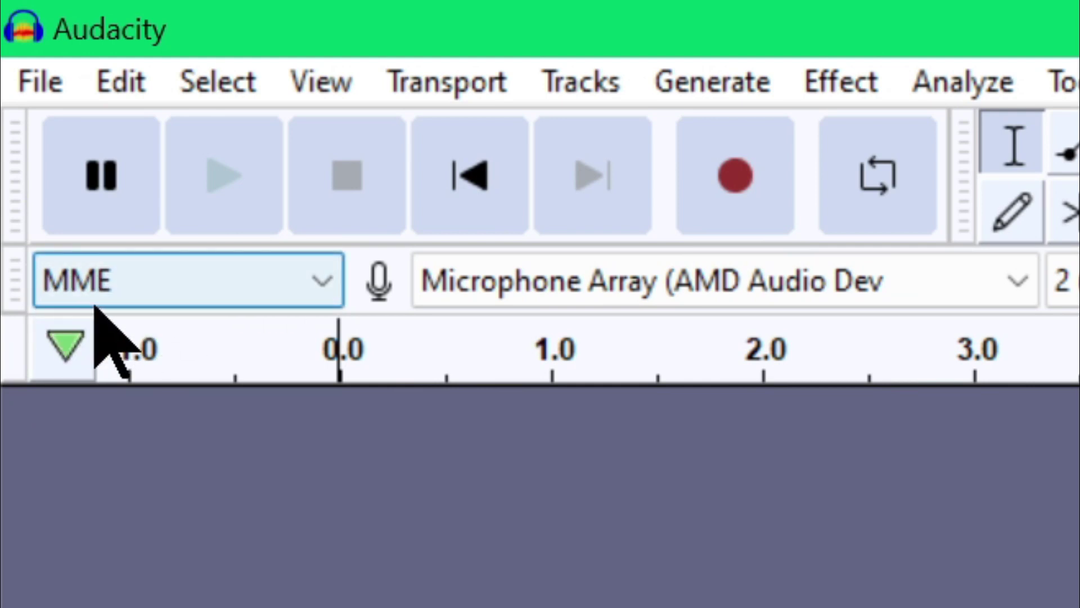
{"action": "left_click", "coordinate": [1027, 282]}
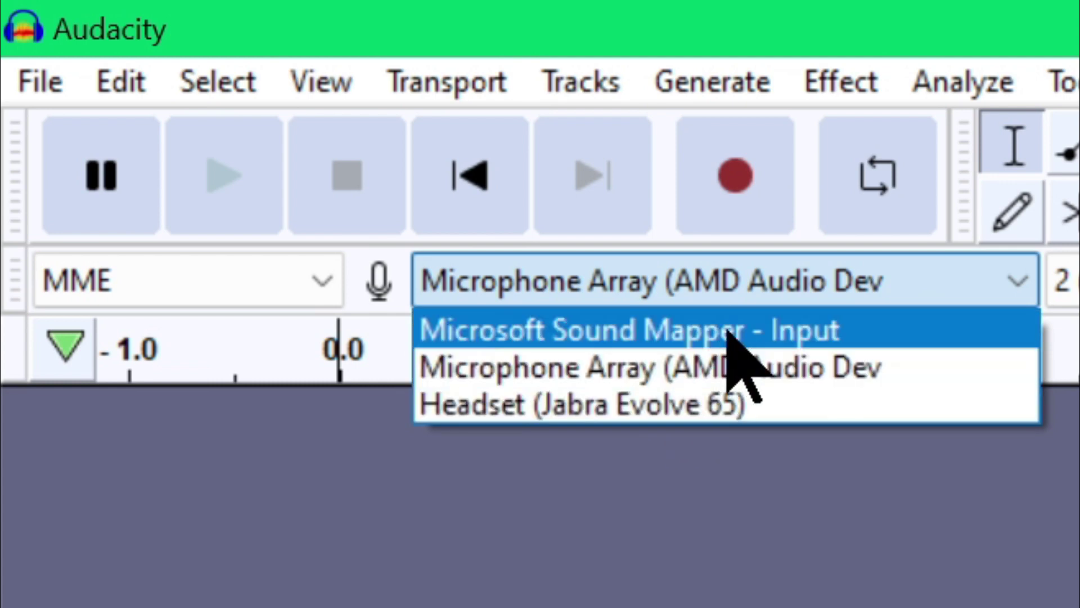
{"action": "left_click", "coordinate": [565, 400]}
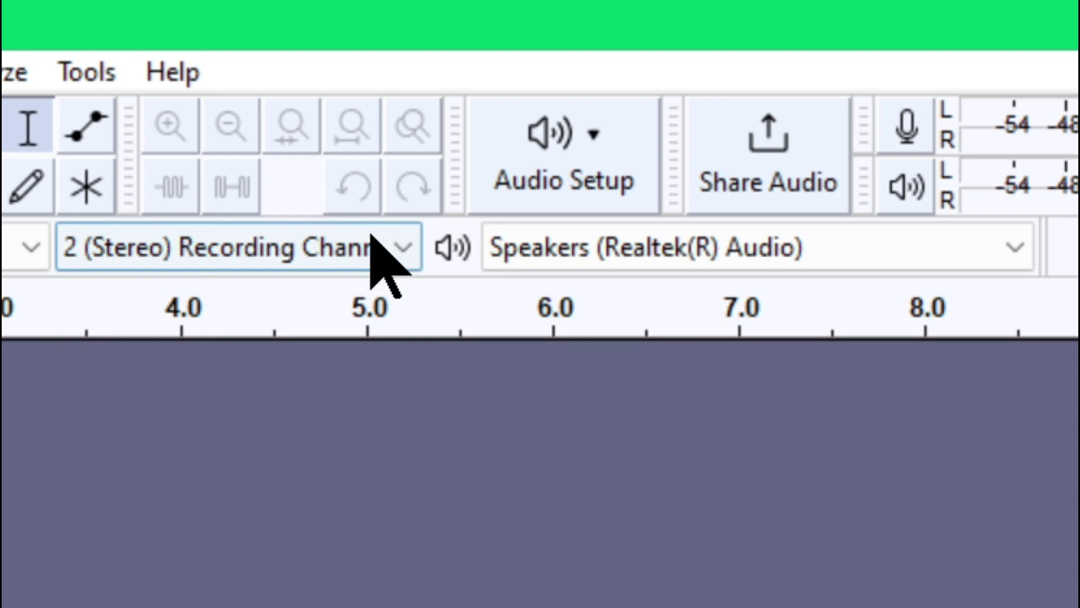
Step: Set 2 (Stereo) recording channels and Headphones (Jabra Evolve 65) as the playback device
{"action": "left_click", "coordinate": [408, 248]}
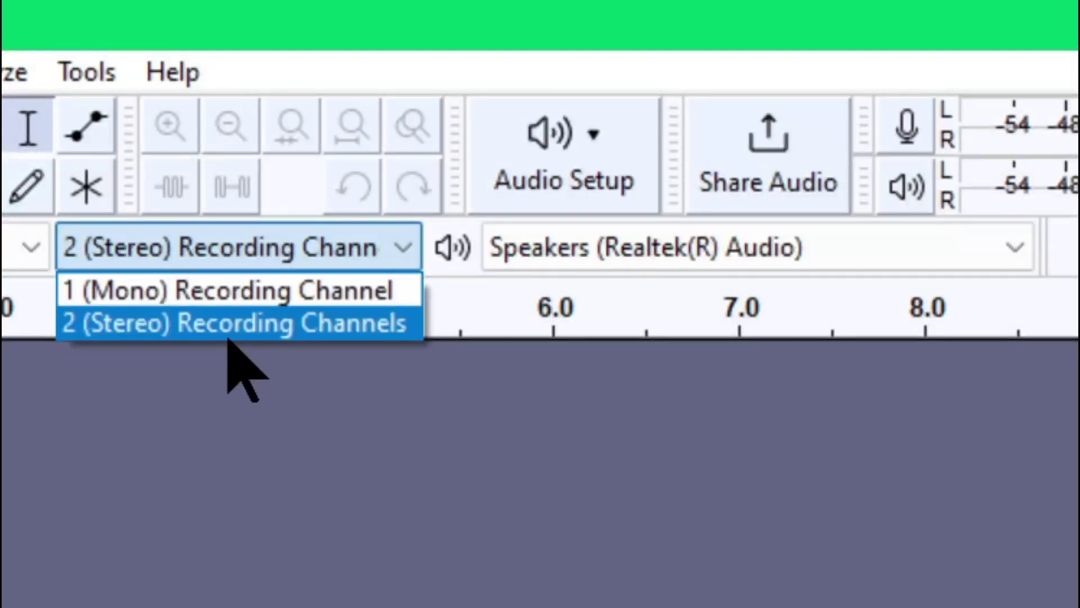
{"action": "left_click", "coordinate": [191, 331]}
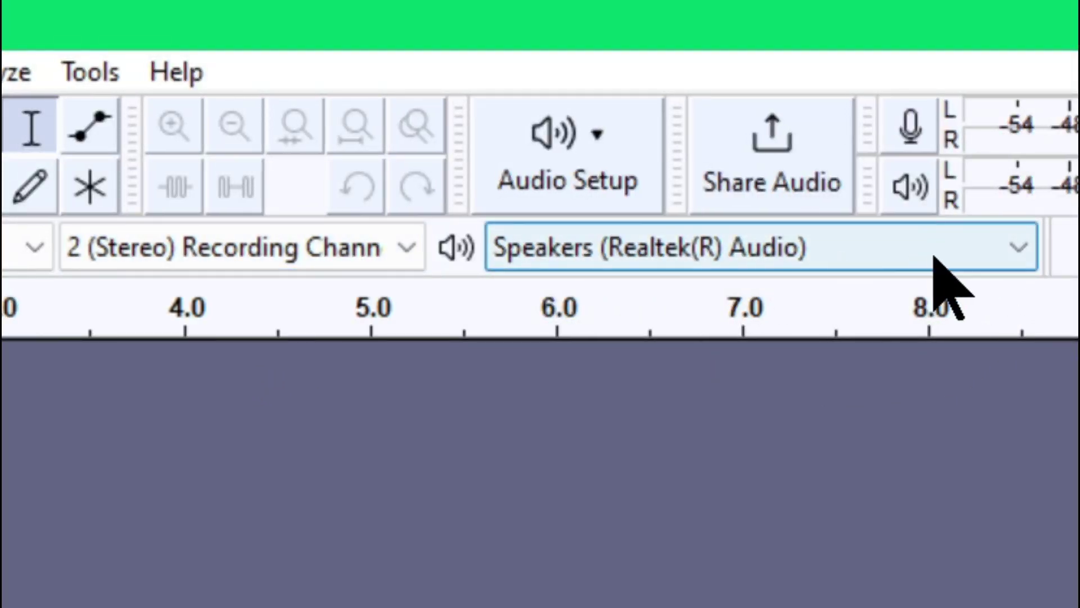
{"action": "left_click", "coordinate": [1000, 239]}
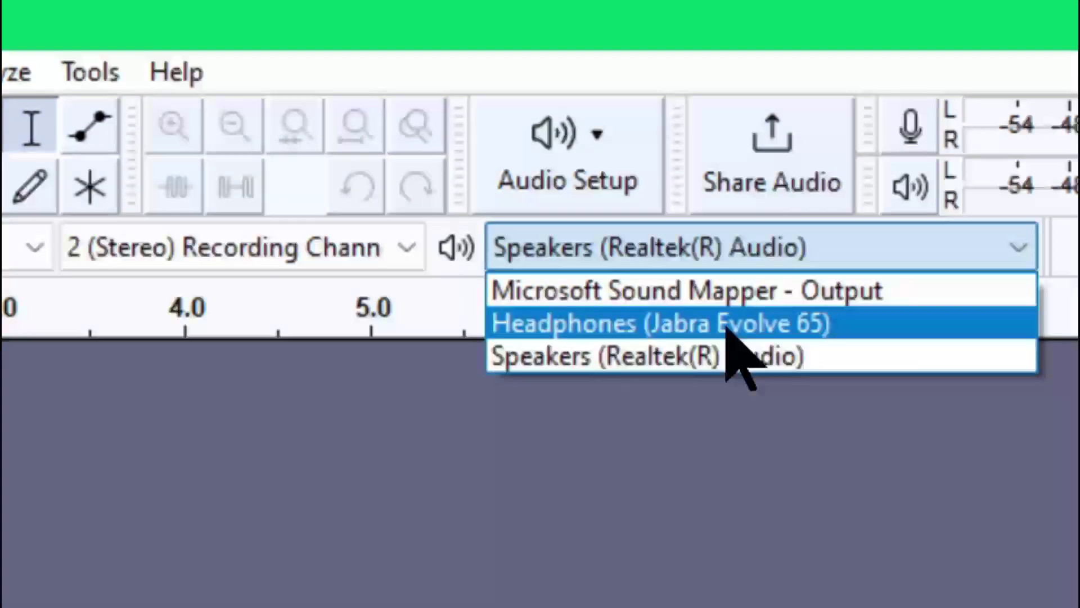
{"action": "left_click", "coordinate": [777, 329]}
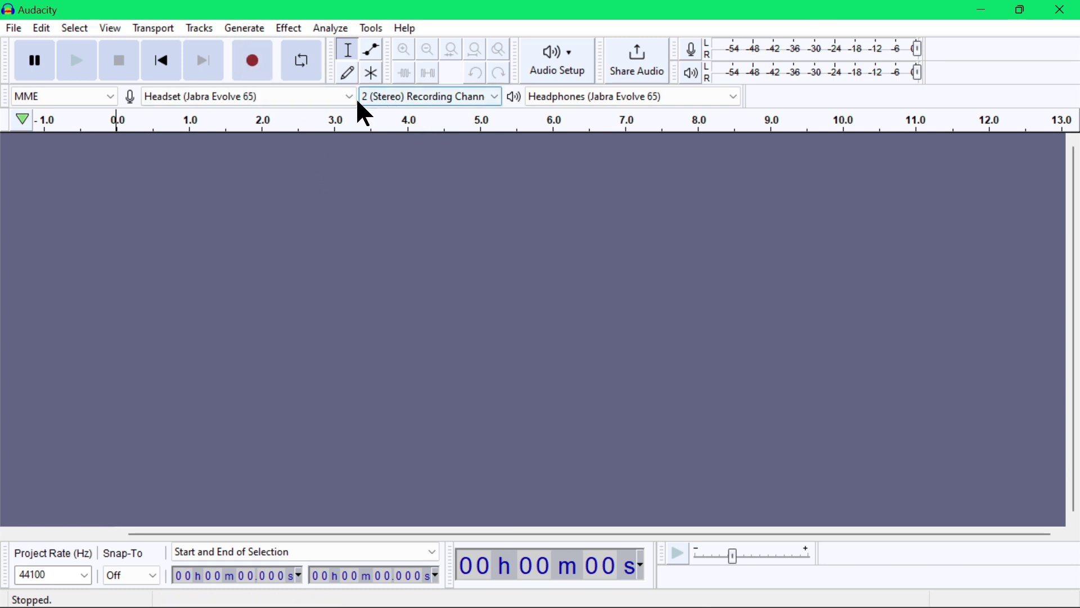
Step: Record a short voice take, then play it back from near its start
{"action": "left_click", "coordinate": [251, 62]}
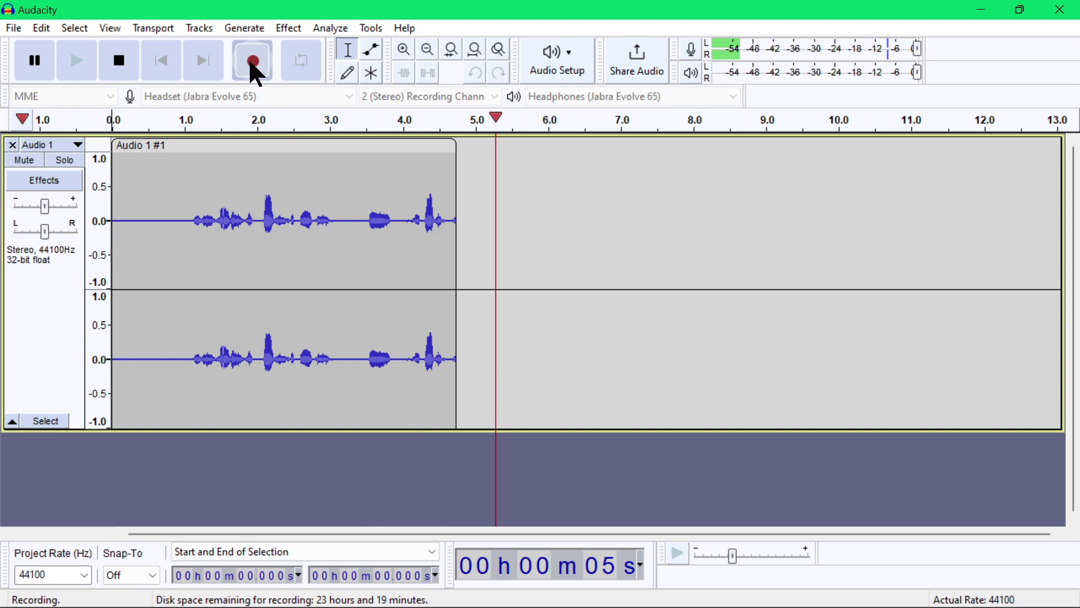
{"action": "left_click", "coordinate": [120, 61]}
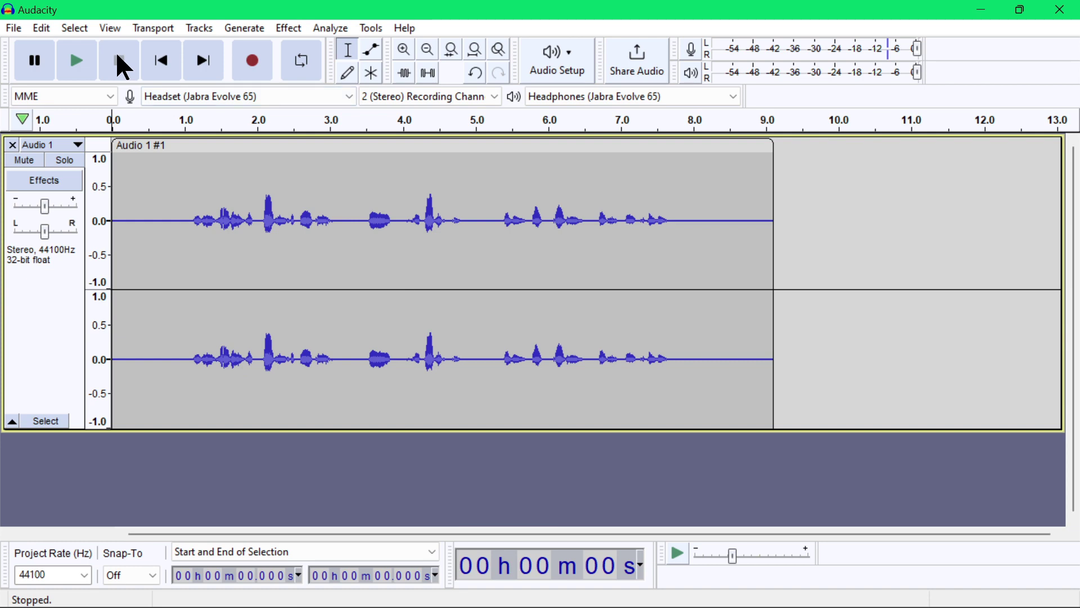
{"action": "left_click", "coordinate": [141, 213]}
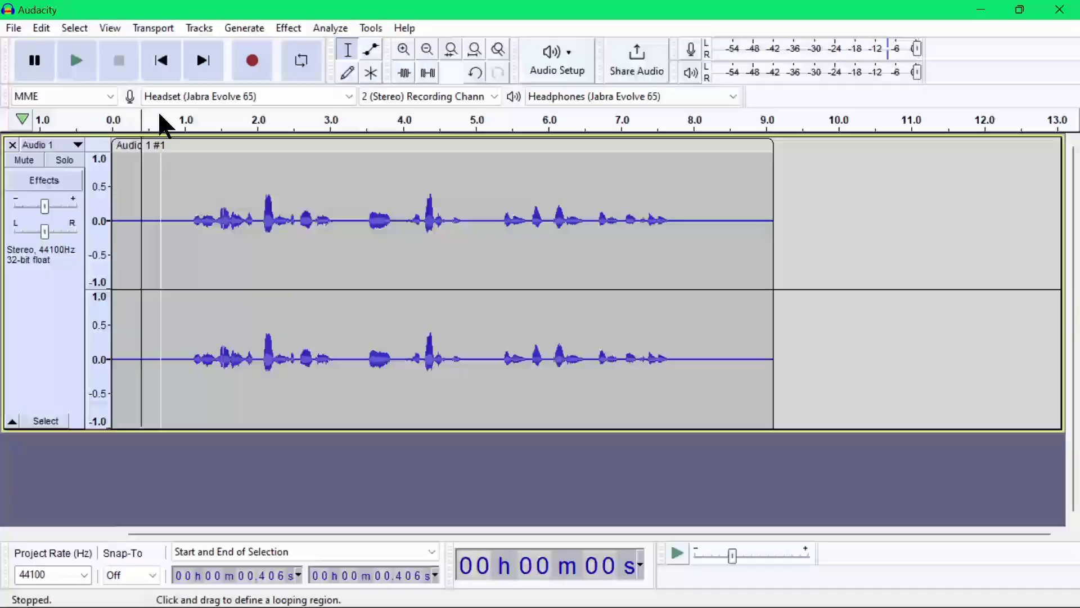
{"action": "left_click", "coordinate": [81, 56]}
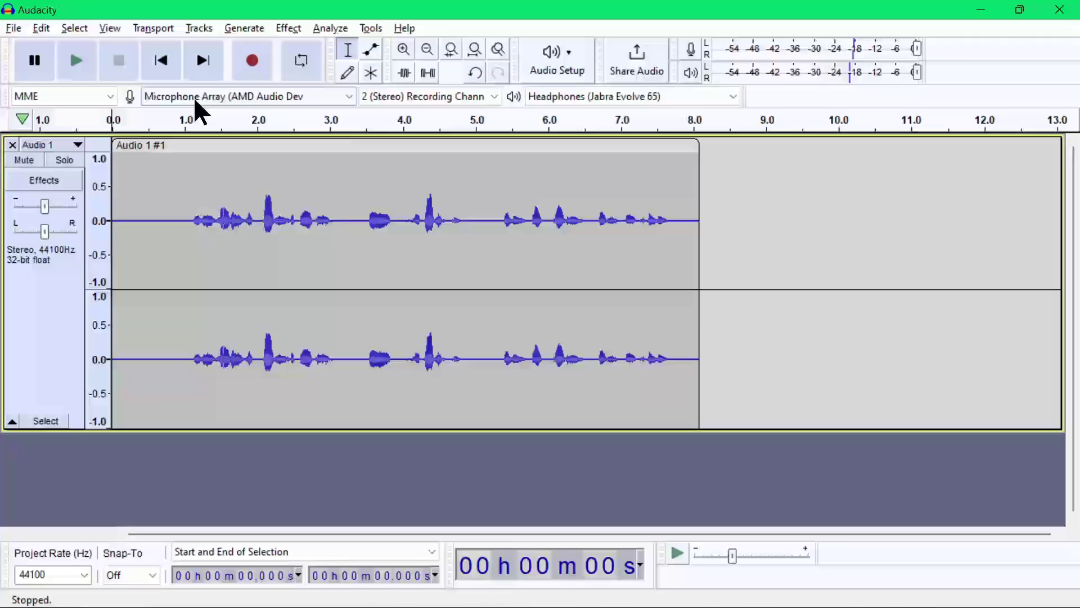
Step: Switch the audio host to Windows WASAPI and record from the Headphones (Jabra Evolve 65) loopback
{"action": "left_click", "coordinate": [255, 96]}
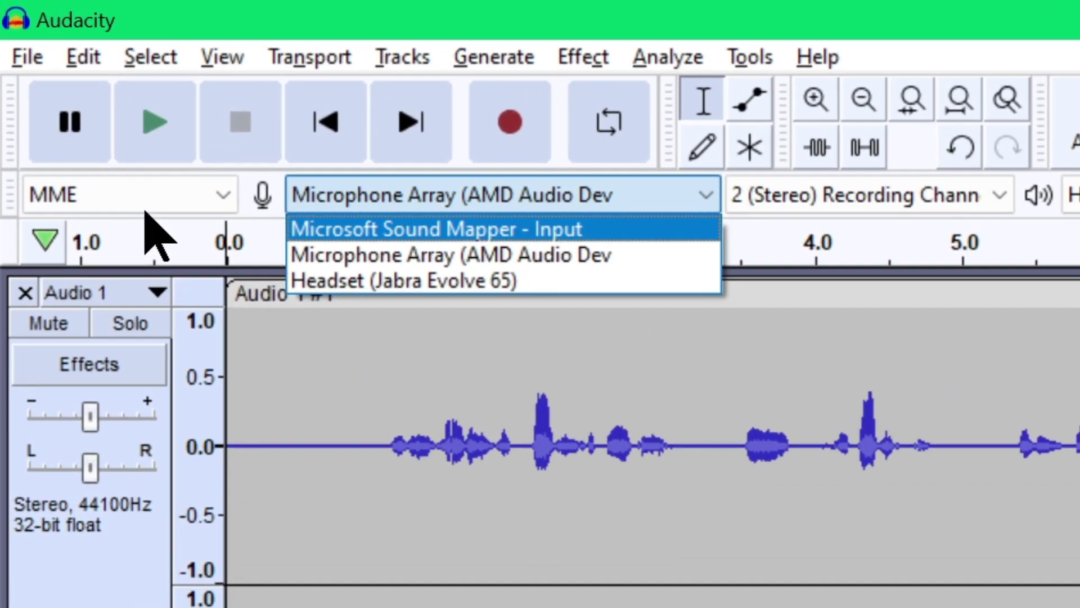
{"action": "left_click", "coordinate": [147, 194]}
{"action": "left_click", "coordinate": [96, 189]}
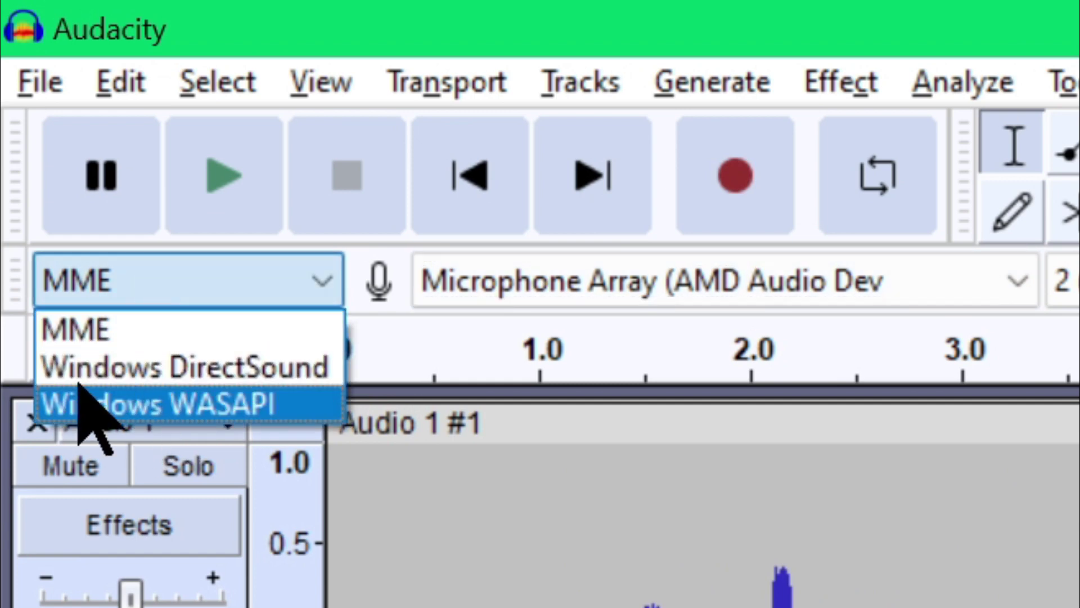
{"action": "left_click", "coordinate": [135, 402]}
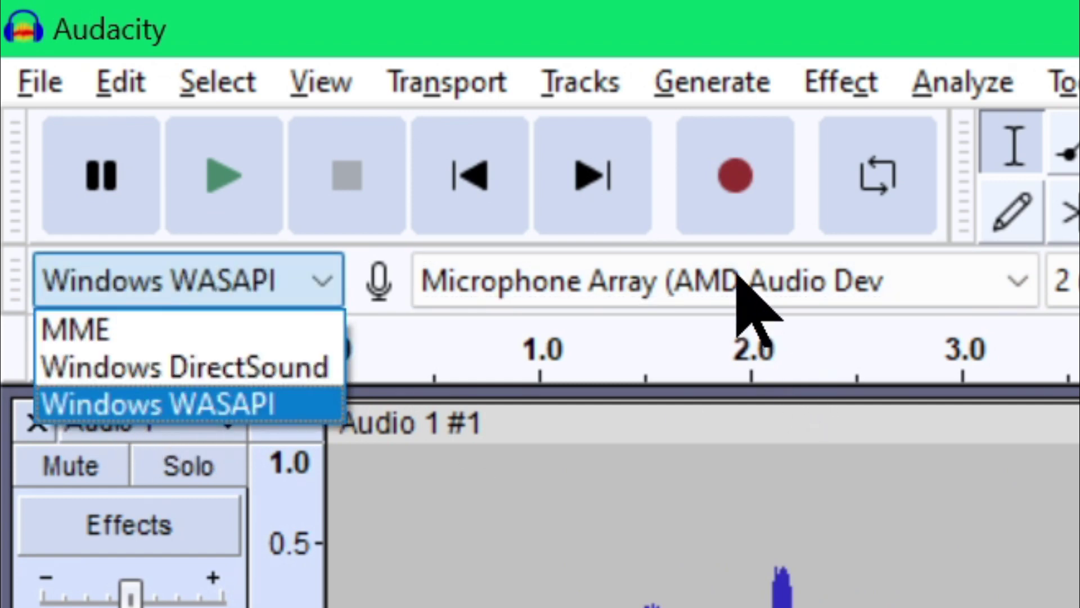
{"action": "left_click", "coordinate": [779, 298]}
{"action": "left_click", "coordinate": [779, 298]}
{"action": "left_click", "coordinate": [765, 264]}
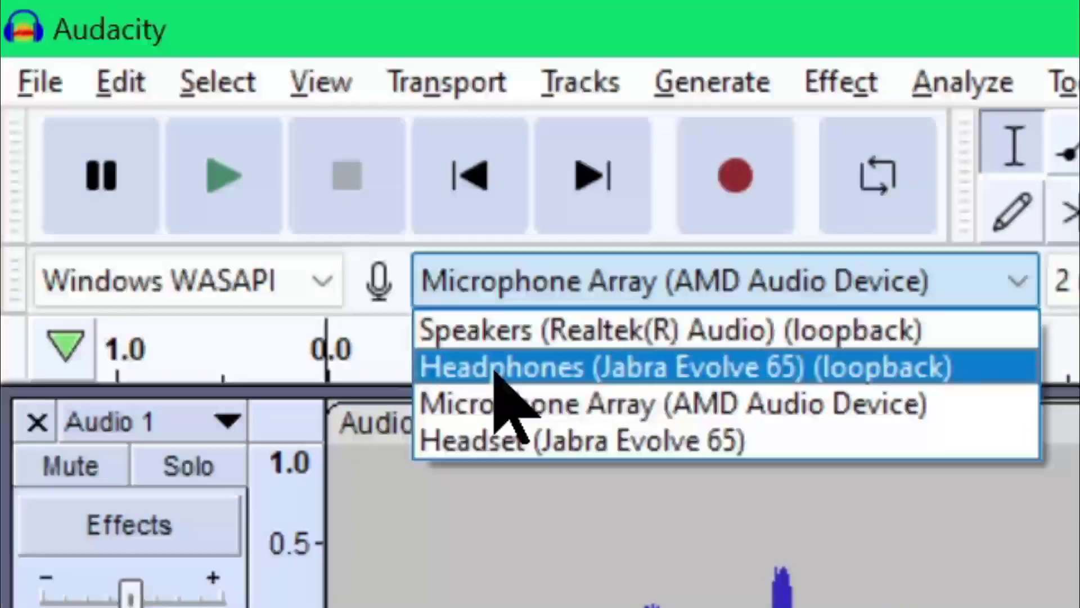
{"action": "left_click", "coordinate": [517, 368]}
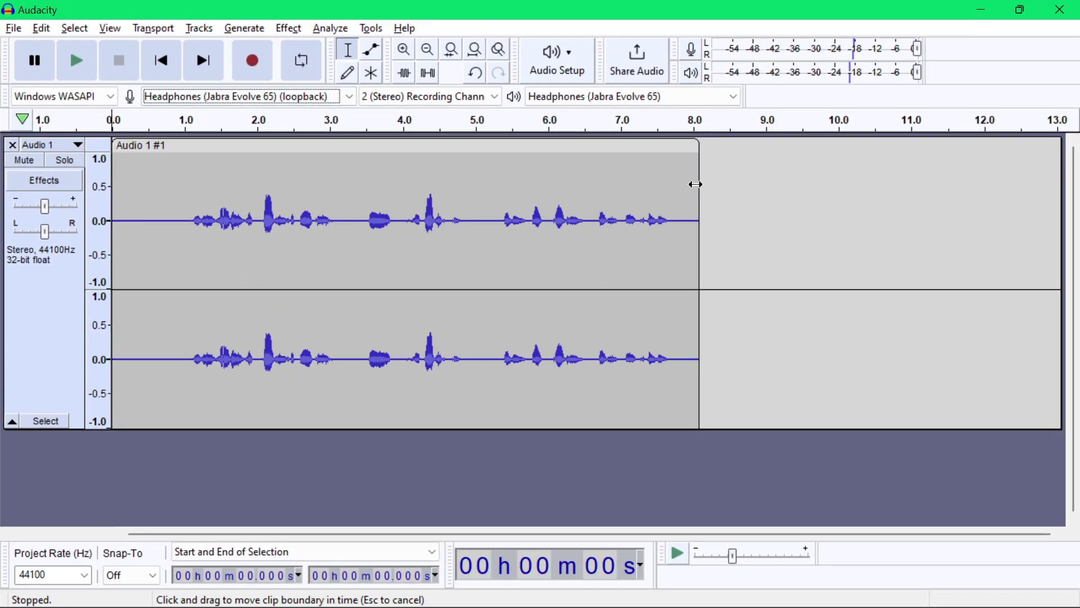
Step: Place the start point at the first clip's end, about 8.011 s, and switch to Chrome
{"action": "left_click", "coordinate": [695, 184]}
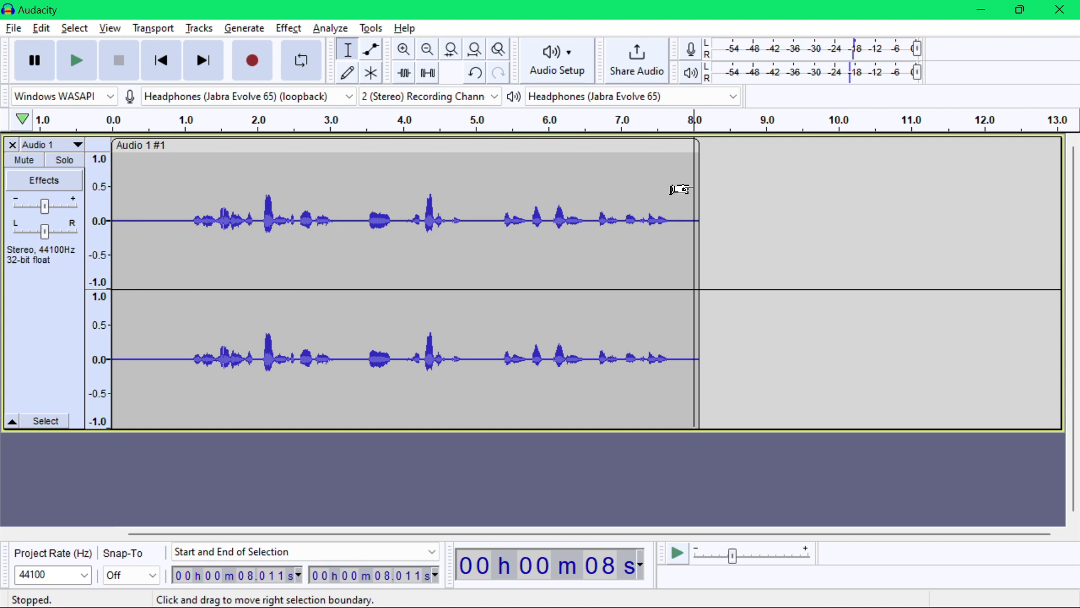
{"action": "key", "text": "alt+Tab"}
{"action": "key", "text": "Tab"}
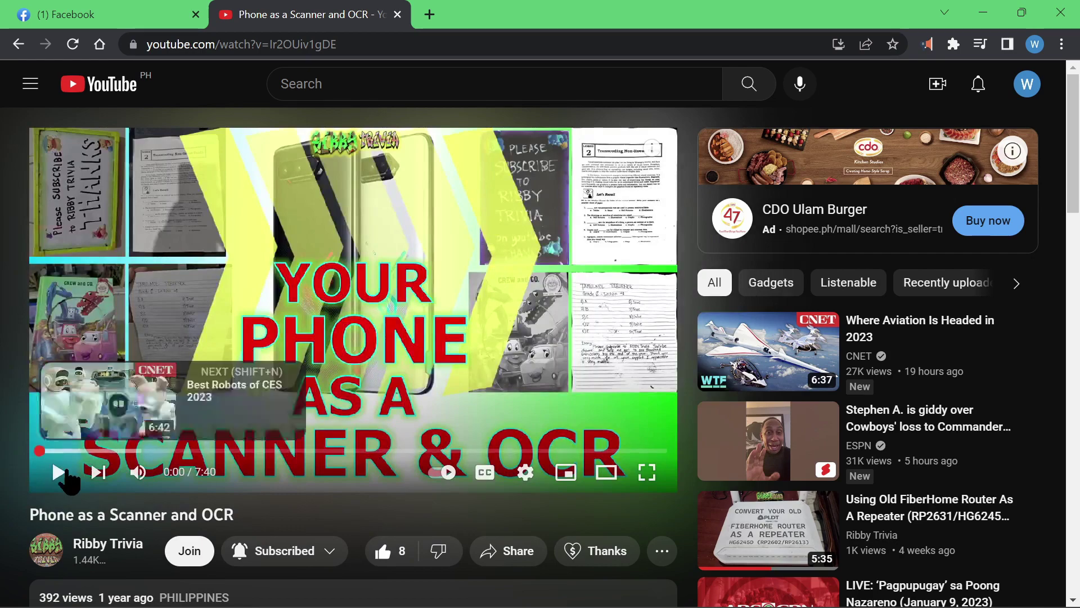
Step: Play the 'Phone as a Scanner and OCR' video and record its audio after the first clip
{"action": "left_click", "coordinate": [59, 473]}
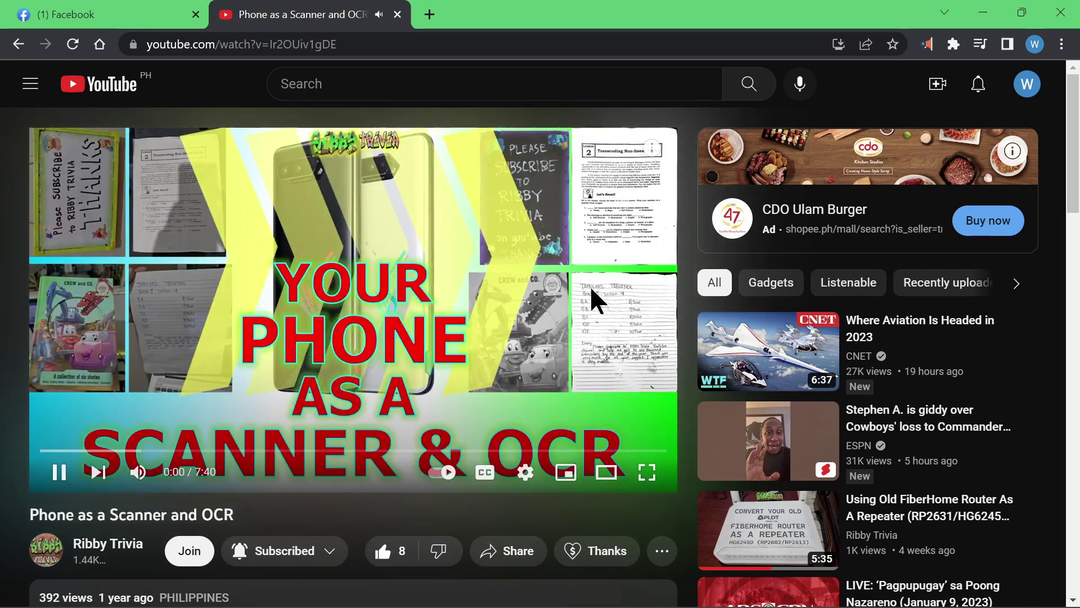
{"action": "key", "text": "alt+Tab"}
{"action": "left_click", "coordinate": [255, 61]}
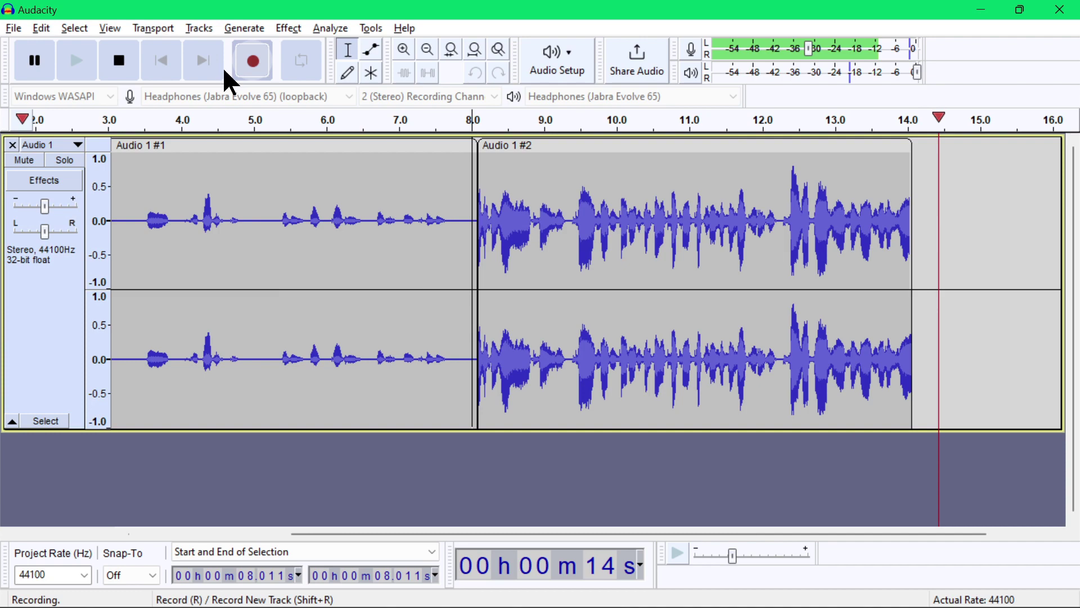
Step: Stop the Audio 1 #2 recording, pause the YouTube video, and play the project back
{"action": "left_click", "coordinate": [120, 61]}
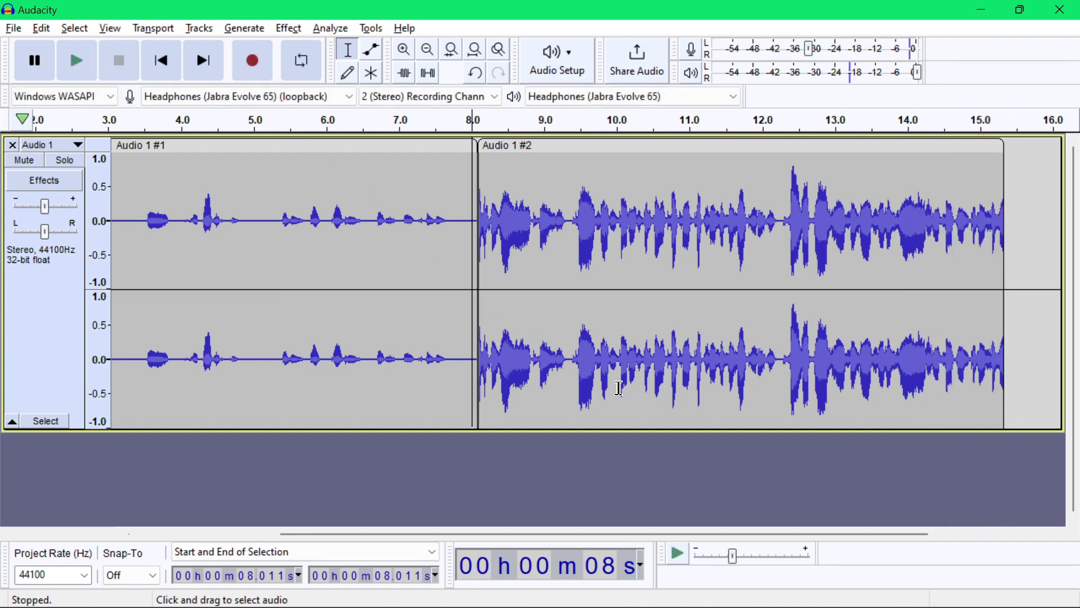
{"action": "key", "text": "alt+Tab"}
{"action": "left_click", "coordinate": [299, 271]}
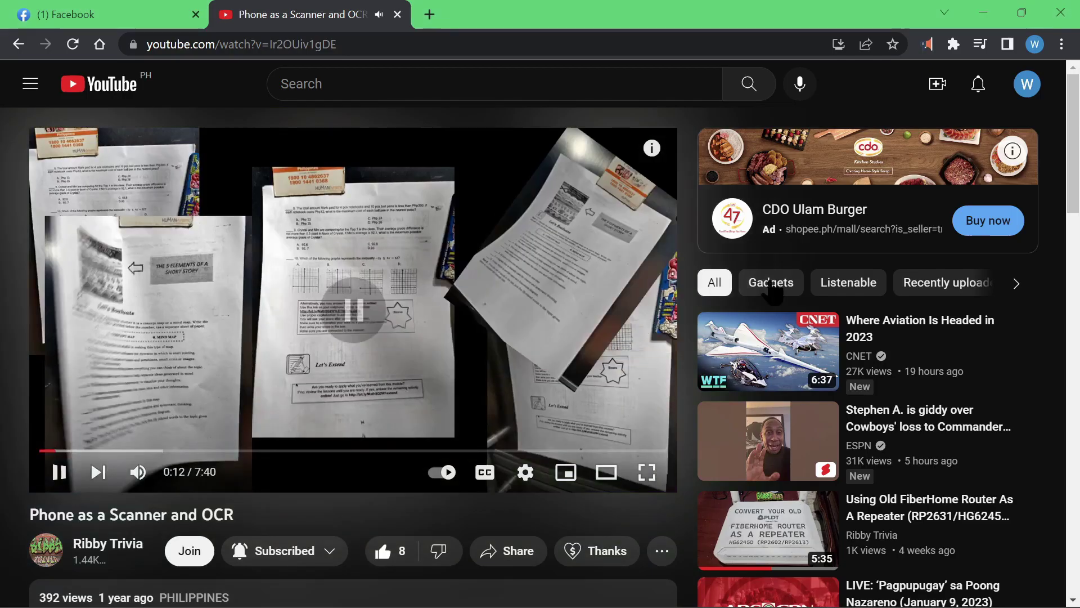
{"action": "left_click", "coordinate": [1062, 12]}
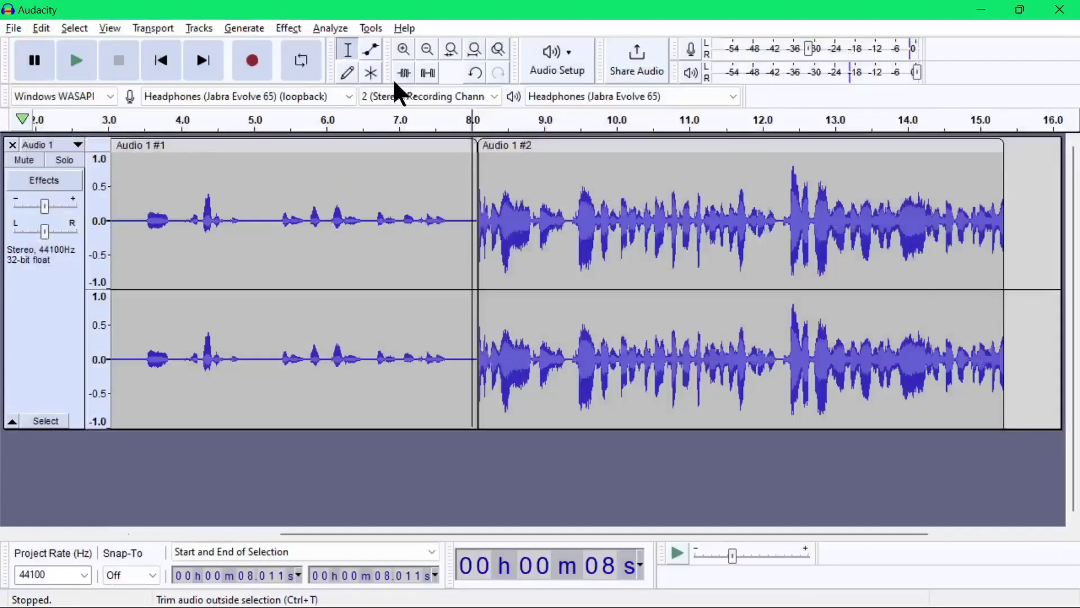
{"action": "left_click", "coordinate": [75, 62]}
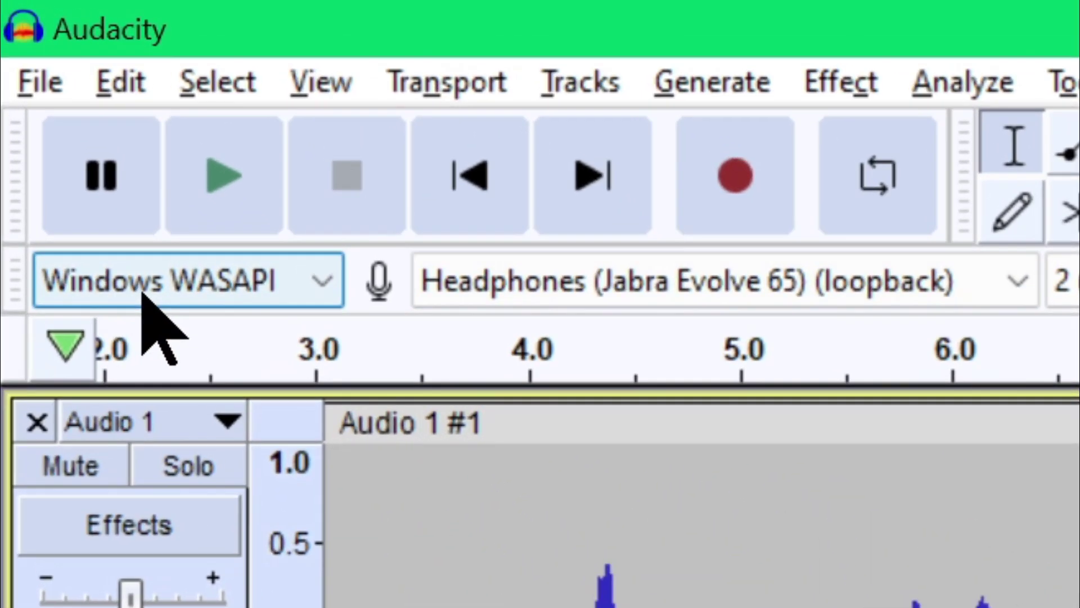
Step: Change the audio host from Windows WASAPI to MME and the recording input to Headset (Jabra Evolve 65)
{"action": "left_click", "coordinate": [211, 287]}
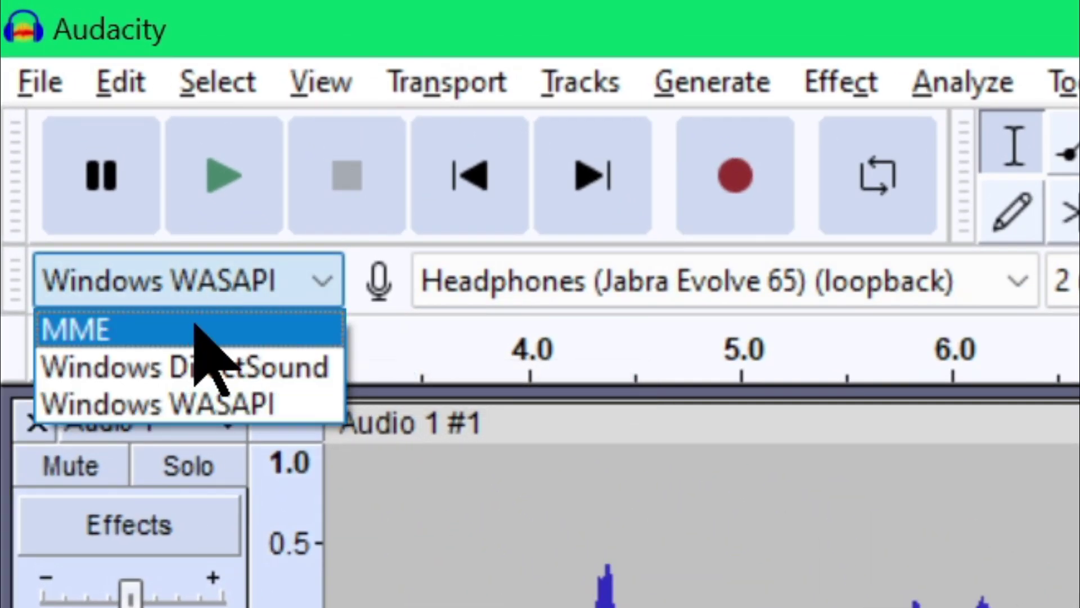
{"action": "left_click", "coordinate": [784, 301]}
{"action": "left_click", "coordinate": [838, 284]}
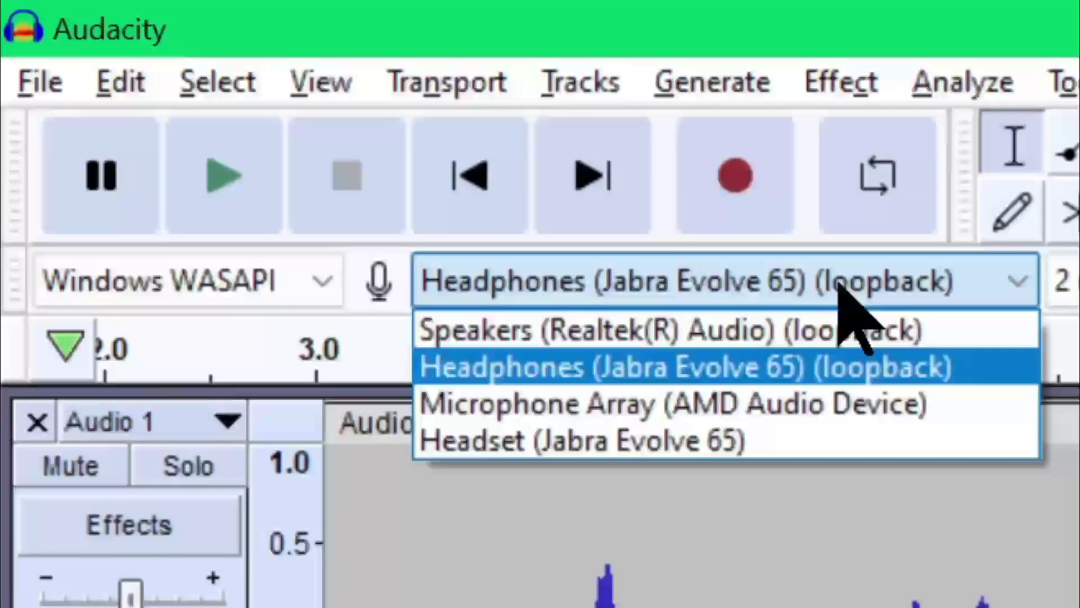
{"action": "left_click", "coordinate": [704, 377]}
{"action": "left_click", "coordinate": [236, 279]}
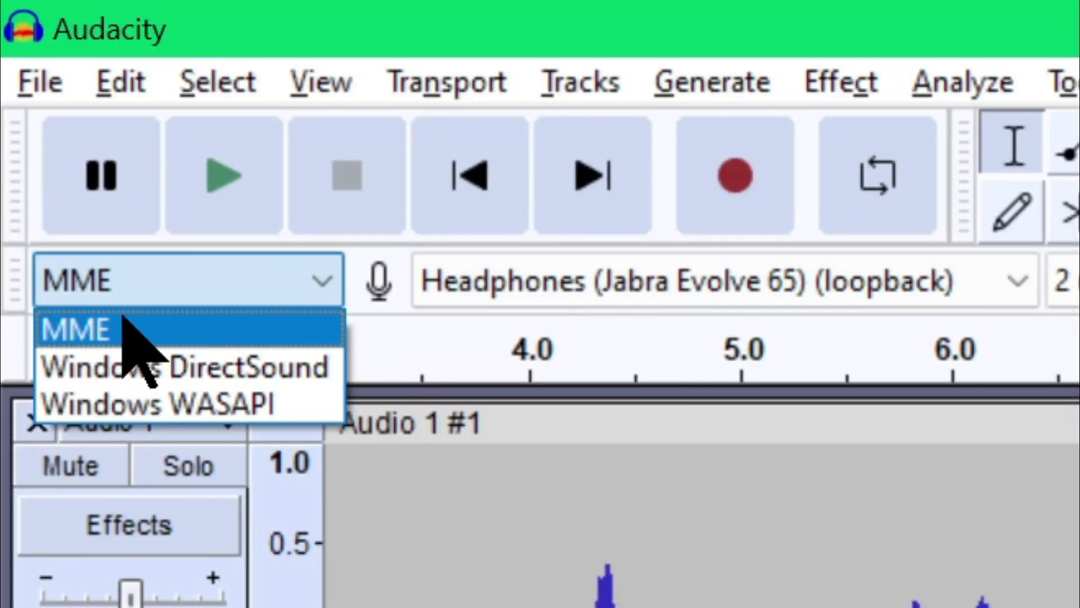
{"action": "left_click", "coordinate": [125, 329]}
{"action": "left_click", "coordinate": [774, 281]}
{"action": "left_click", "coordinate": [711, 397]}
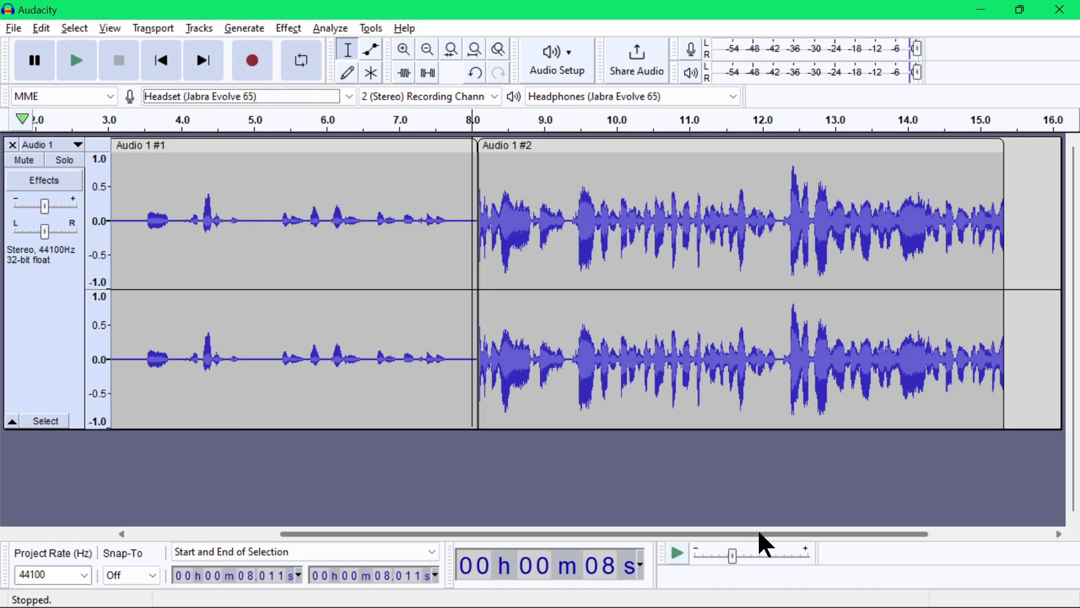
{"action": "left_click_drag", "start_coordinate": [757, 531], "coordinate": [581, 528]}
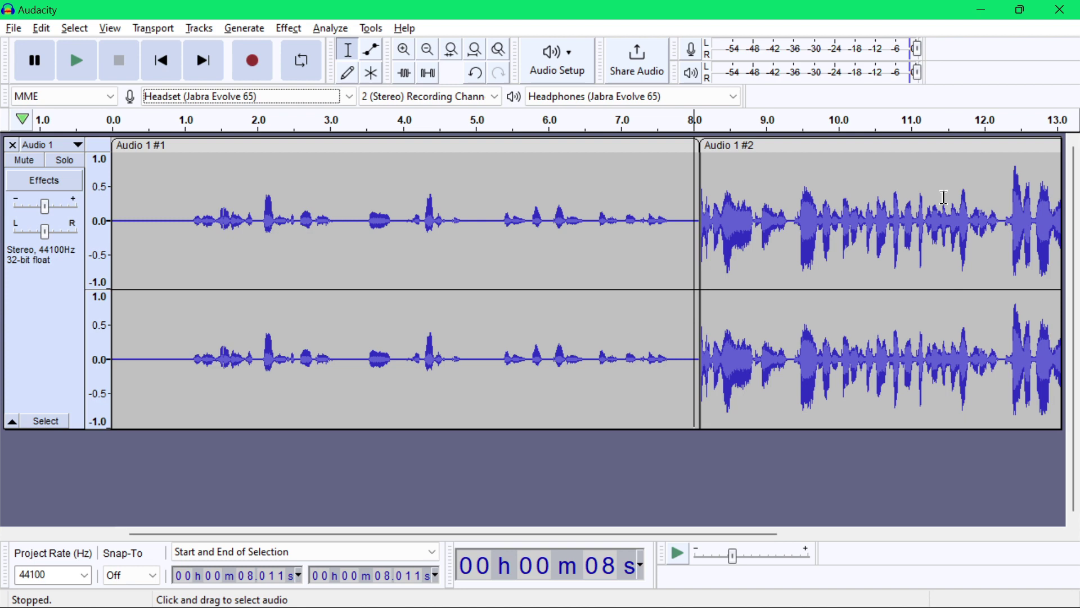
Step: Join clips Audio 1 #1 and Audio 1 #2 into one continuous clip spanning about 1–13 seconds
{"action": "left_click", "coordinate": [762, 206]}
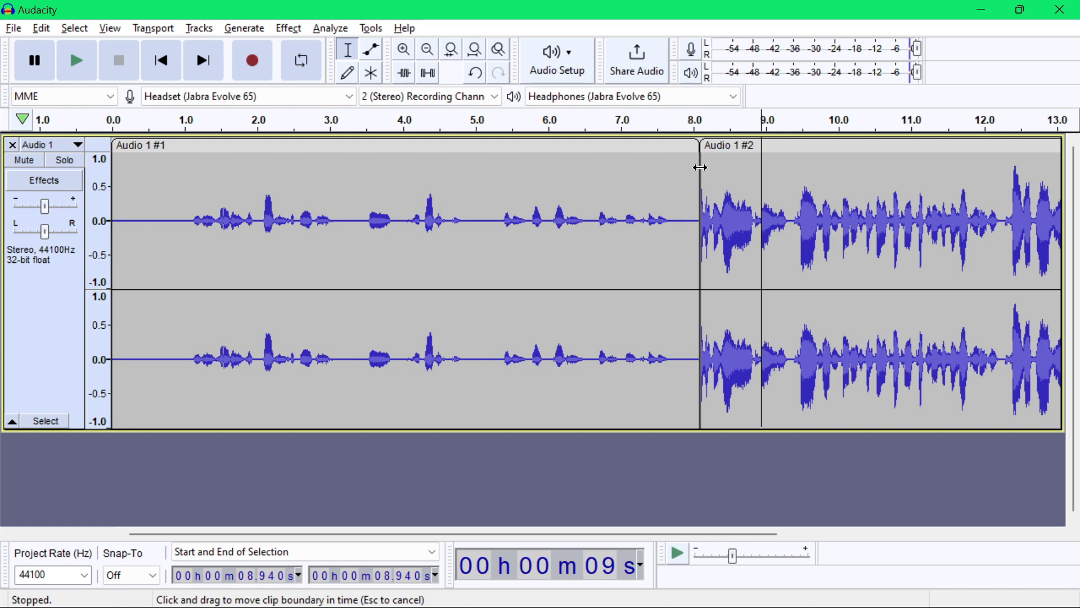
{"action": "left_click", "coordinate": [700, 284]}
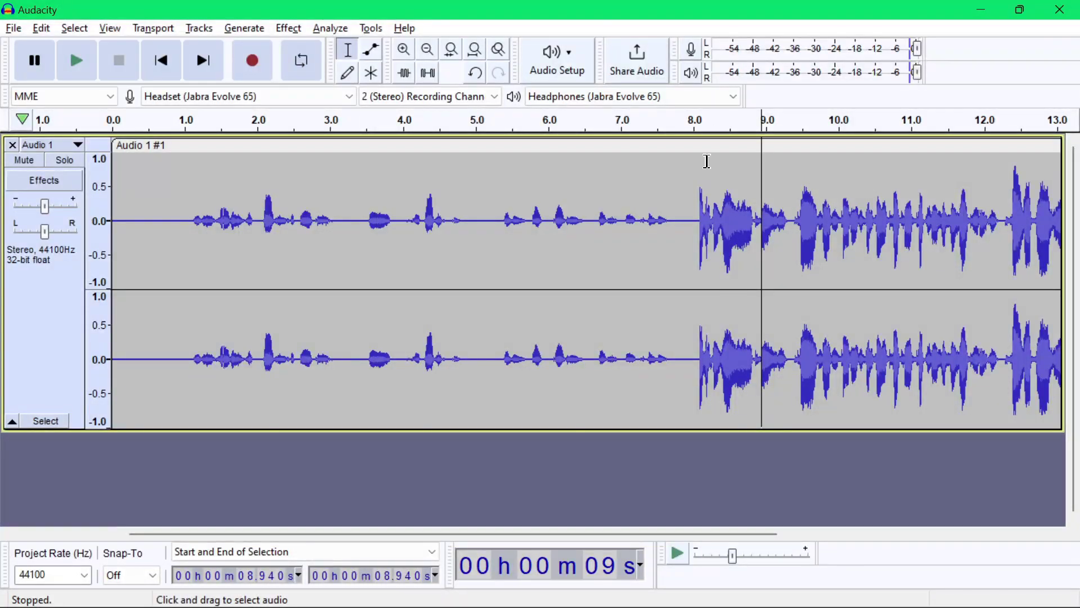
{"action": "left_click", "coordinate": [629, 213]}
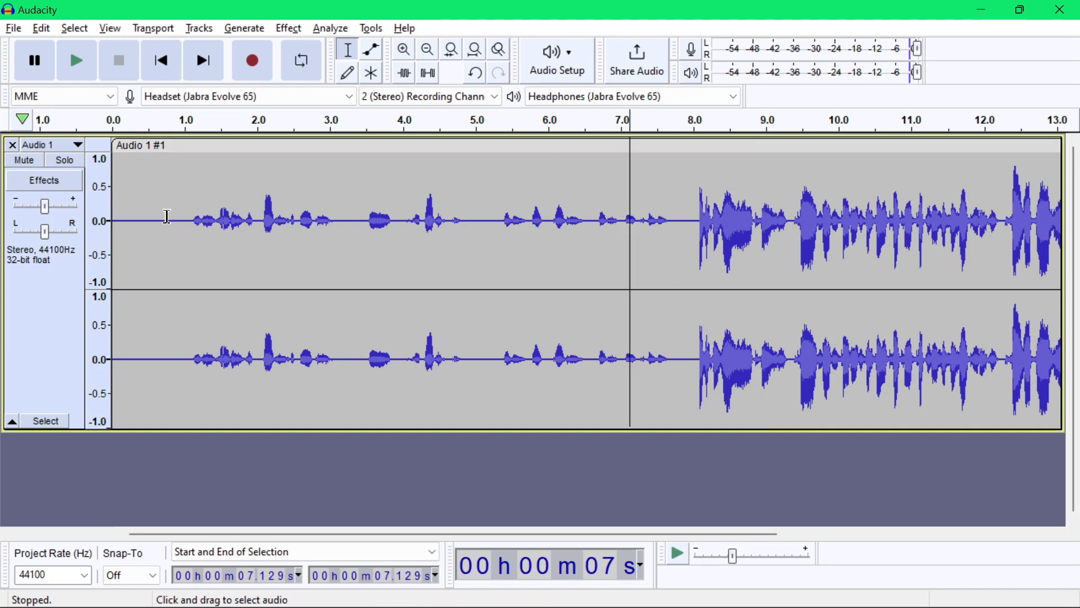
{"action": "left_click_drag", "start_coordinate": [180, 218], "coordinate": [680, 248]}
{"action": "left_click", "coordinate": [440, 228]}
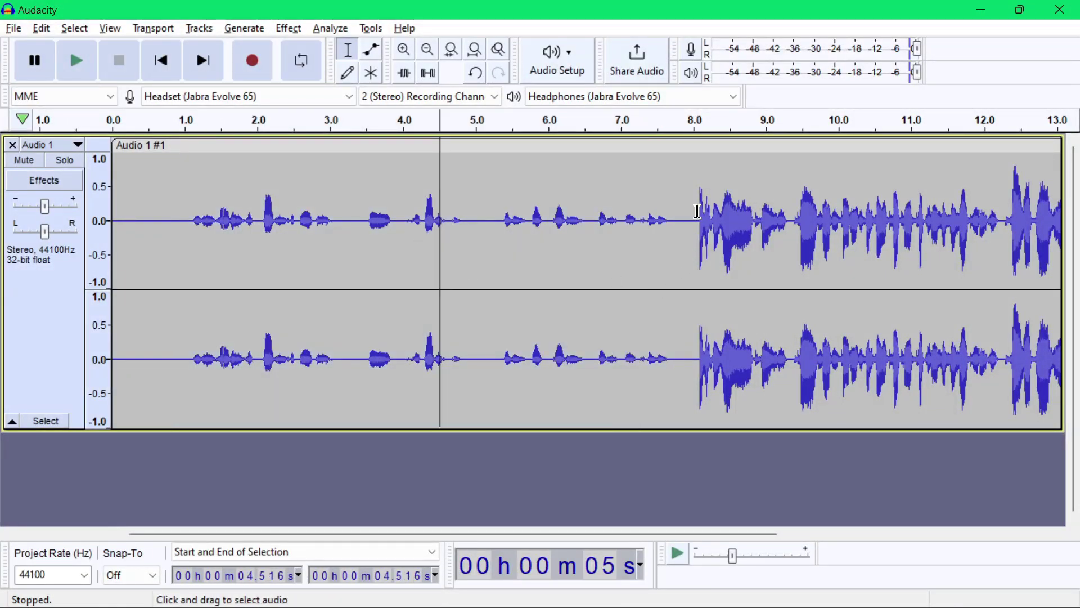
{"action": "left_click", "coordinate": [42, 27]}
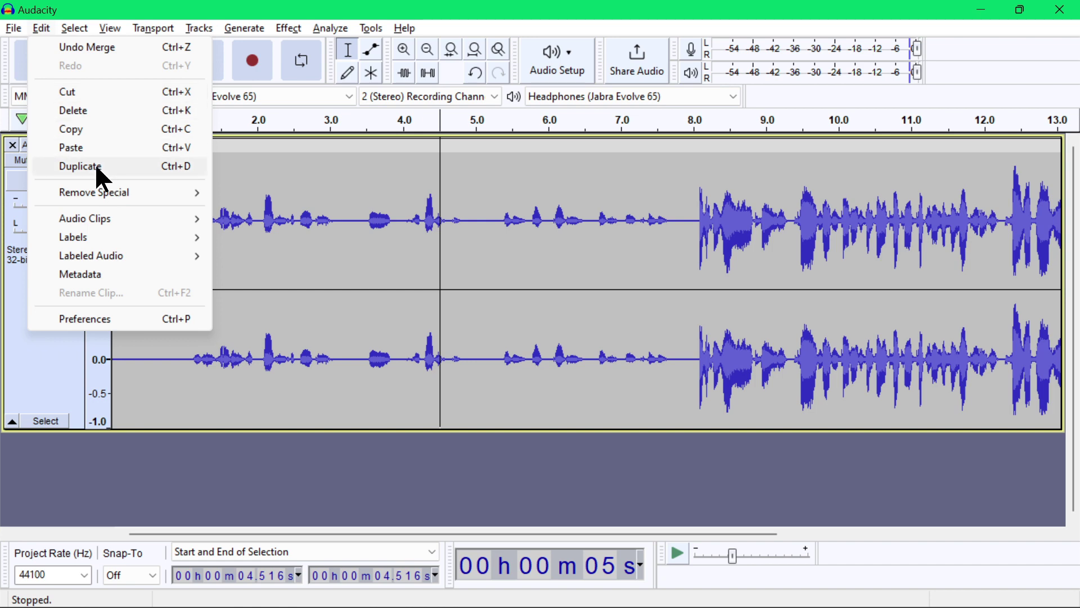
Step: Delete the stretch of audio from 7.95 s to about 9.36 s
{"action": "left_click", "coordinate": [777, 275]}
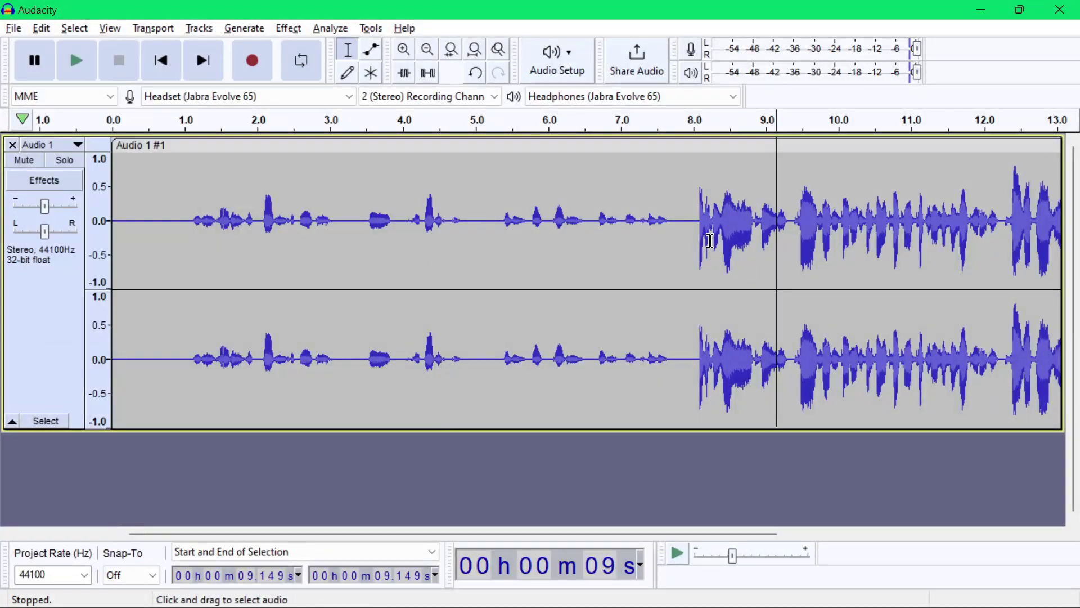
{"action": "left_click_drag", "start_coordinate": [689, 224], "coordinate": [787, 229]}
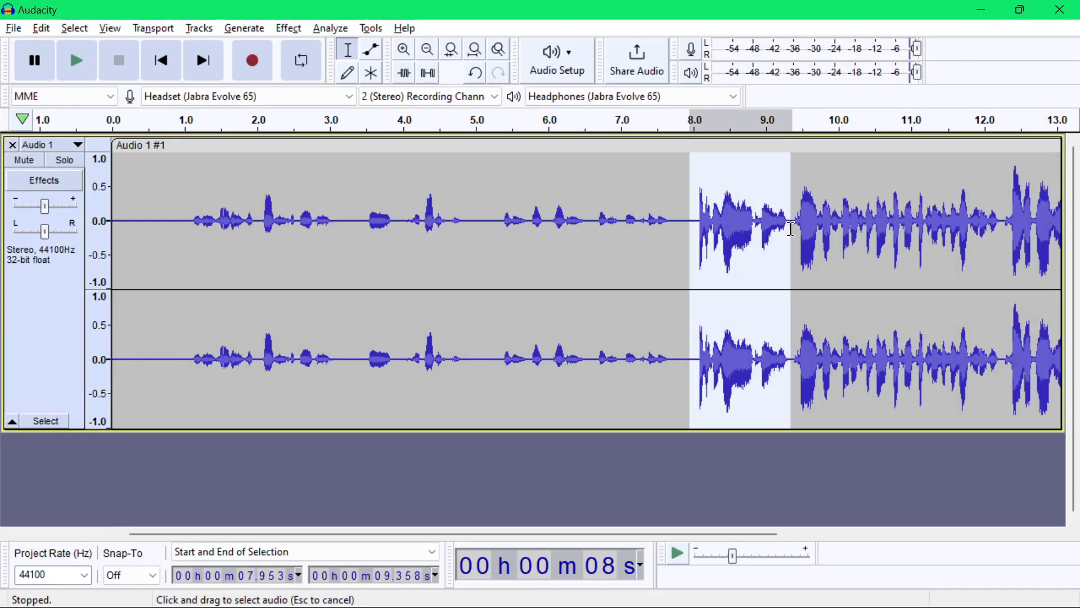
{"action": "left_click", "coordinate": [47, 27]}
{"action": "left_click", "coordinate": [78, 107]}
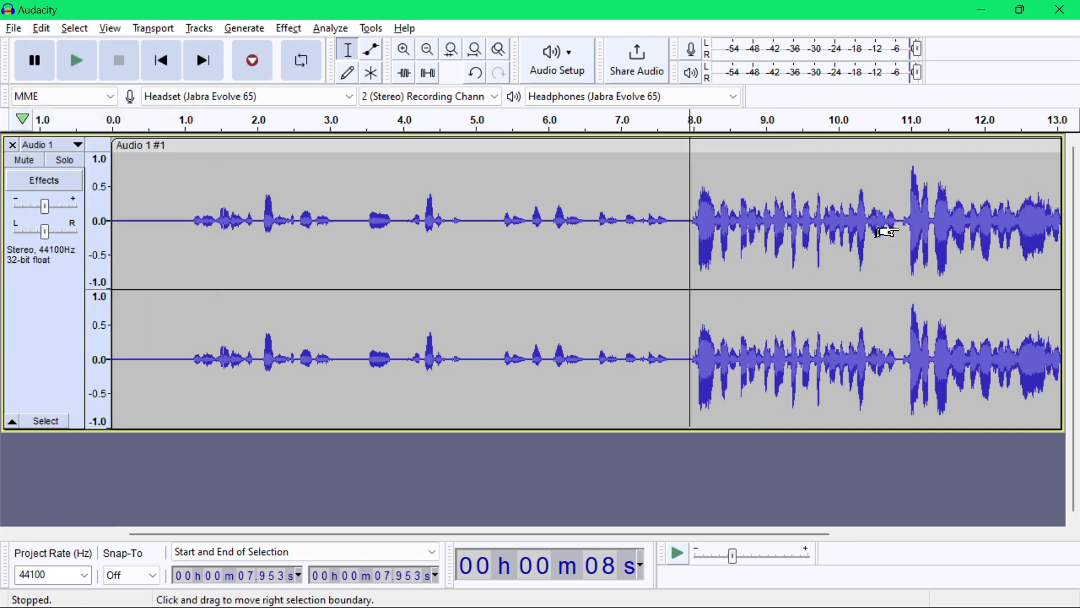
Step: Cut the 7.95–10.83 s chunk and paste it at 0.73 s
{"action": "left_click_drag", "start_coordinate": [889, 232], "coordinate": [898, 232]}
{"action": "left_click", "coordinate": [74, 29]}
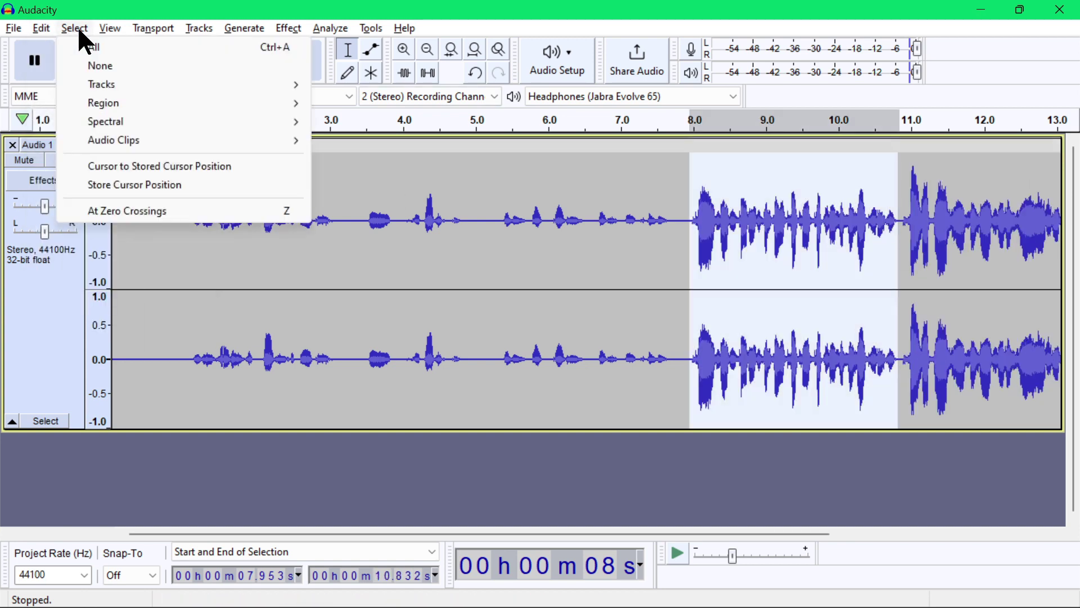
{"action": "left_click", "coordinate": [75, 28]}
{"action": "left_click", "coordinate": [45, 27]}
{"action": "left_click", "coordinate": [75, 92]}
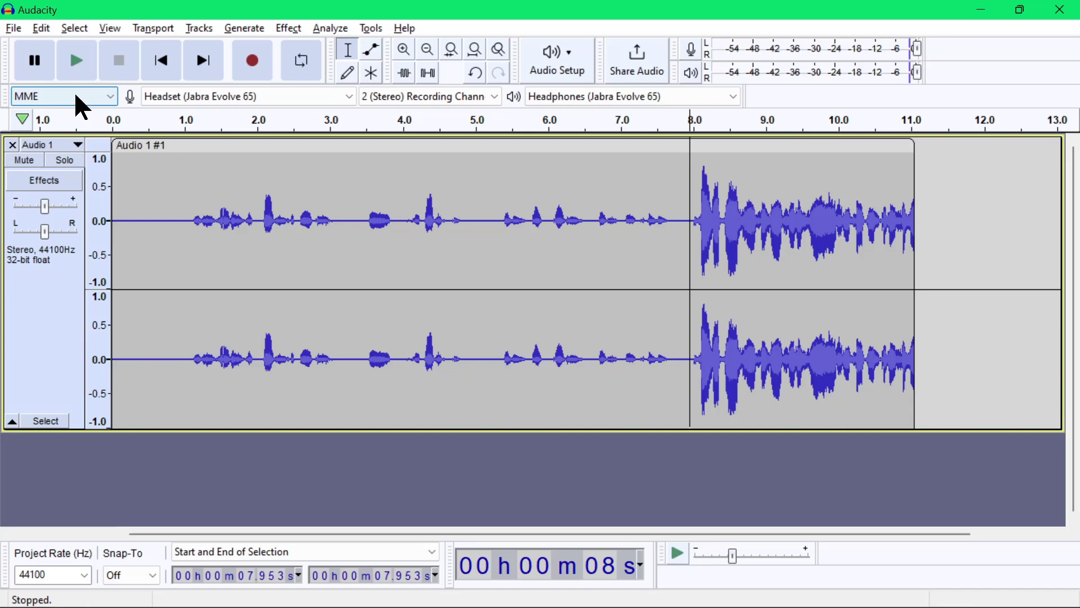
{"action": "left_click", "coordinate": [165, 224]}
{"action": "right_click", "coordinate": [167, 222]}
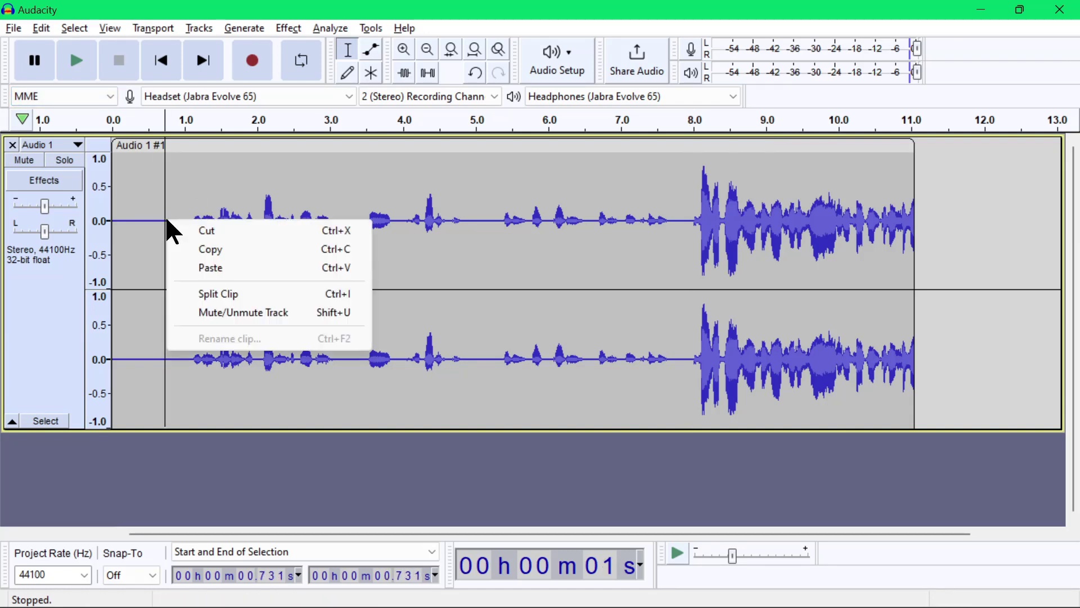
{"action": "left_click", "coordinate": [214, 269]}
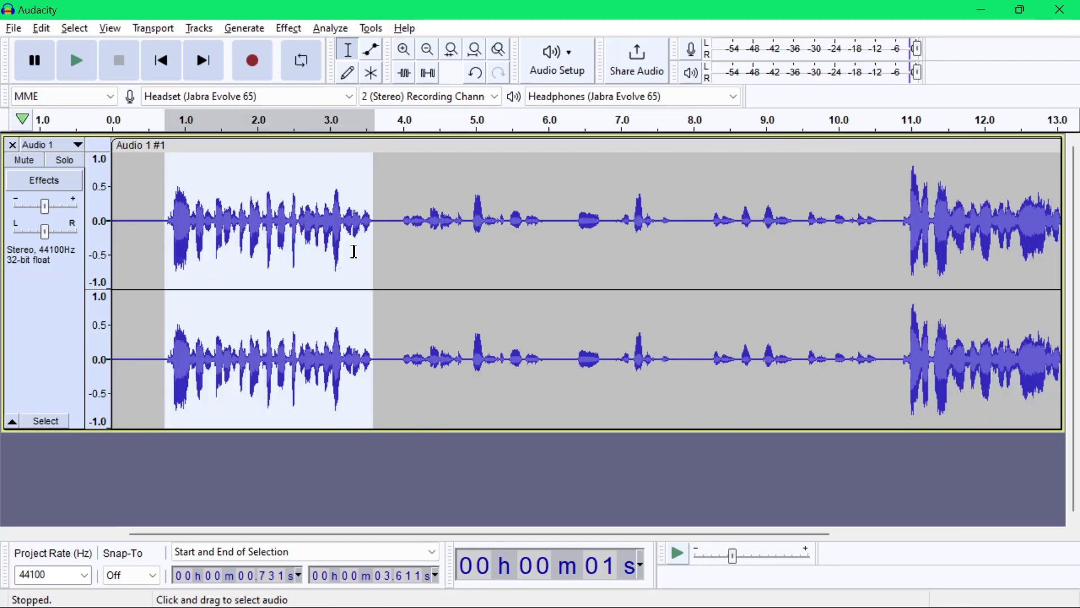
Step: Play the rearranged track from 0.55 s
{"action": "left_click", "coordinate": [354, 243]}
{"action": "left_click", "coordinate": [150, 233]}
{"action": "key", "text": "space"}
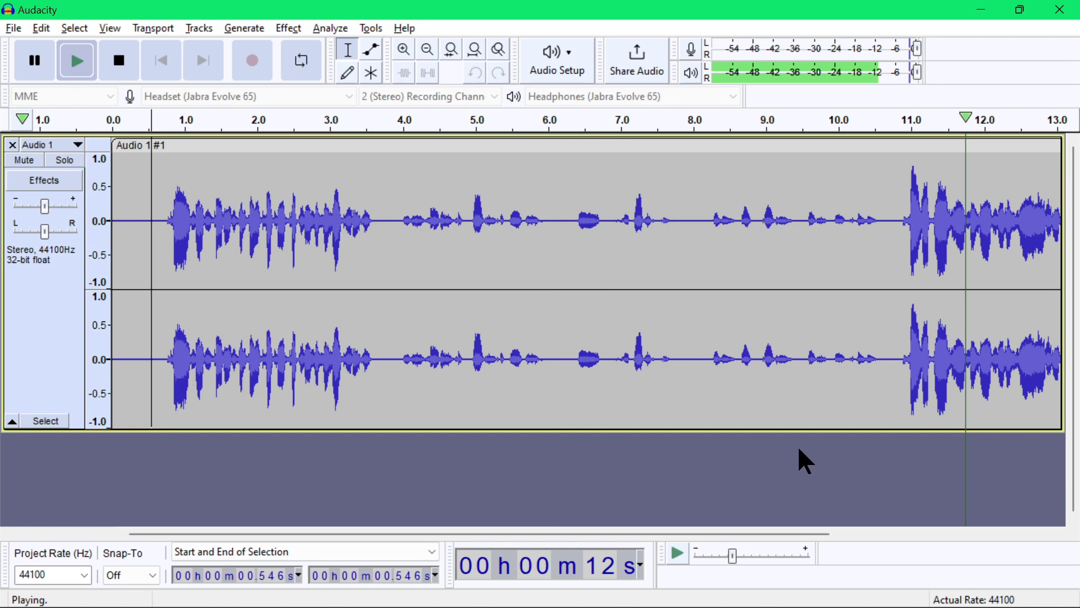
Step: Stop playback and select the opening 0–3.75 seconds of the clip
{"action": "key", "text": "space"}
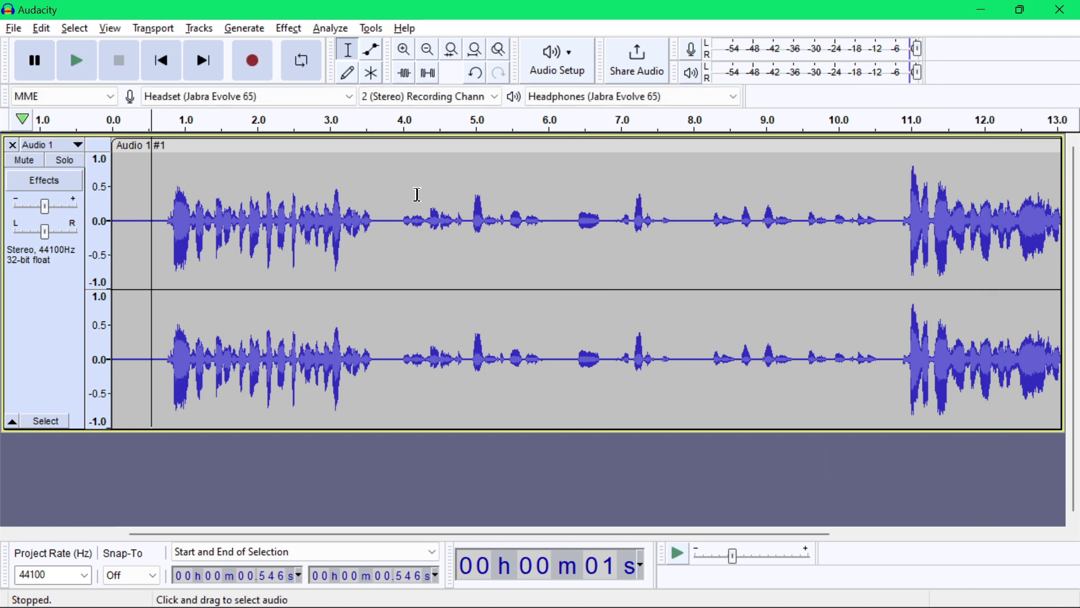
{"action": "left_click_drag", "start_coordinate": [384, 213], "coordinate": [103, 211]}
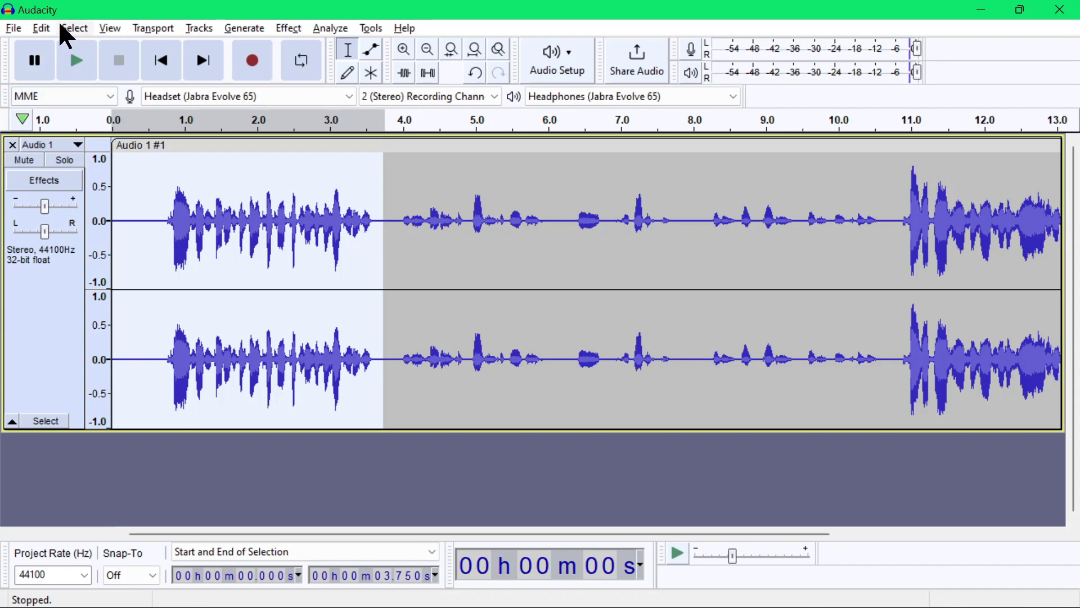
Step: Delete the selected opening 3.75 seconds of audio
{"action": "left_click", "coordinate": [43, 28]}
{"action": "left_click", "coordinate": [76, 110]}
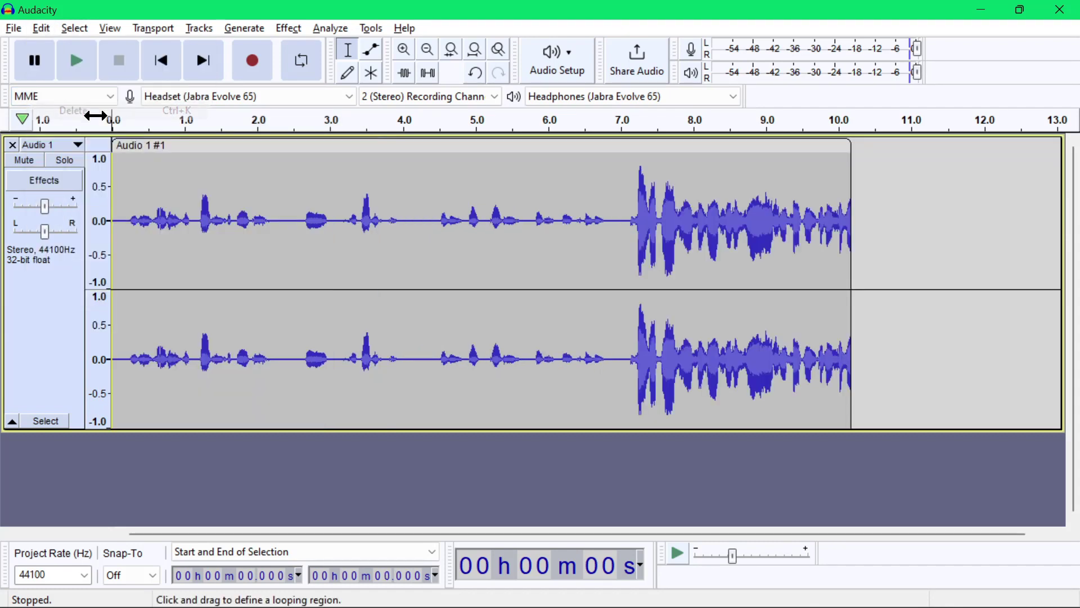
{"action": "left_click_drag", "start_coordinate": [618, 227], "coordinate": [873, 242]}
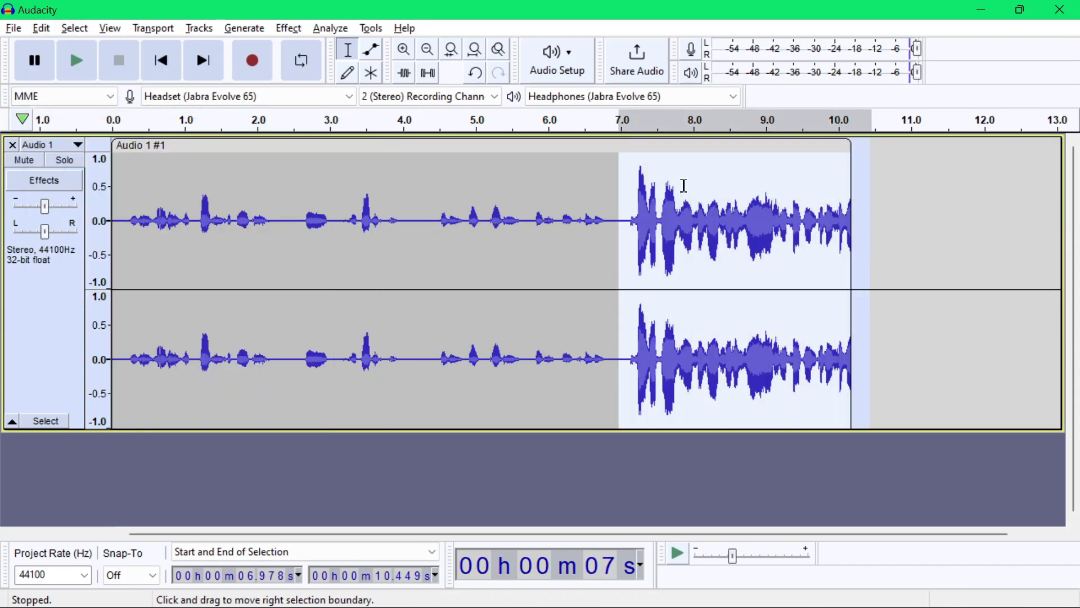
Step: Select the quieter first 6.84 seconds of the clip
{"action": "left_click", "coordinate": [550, 307]}
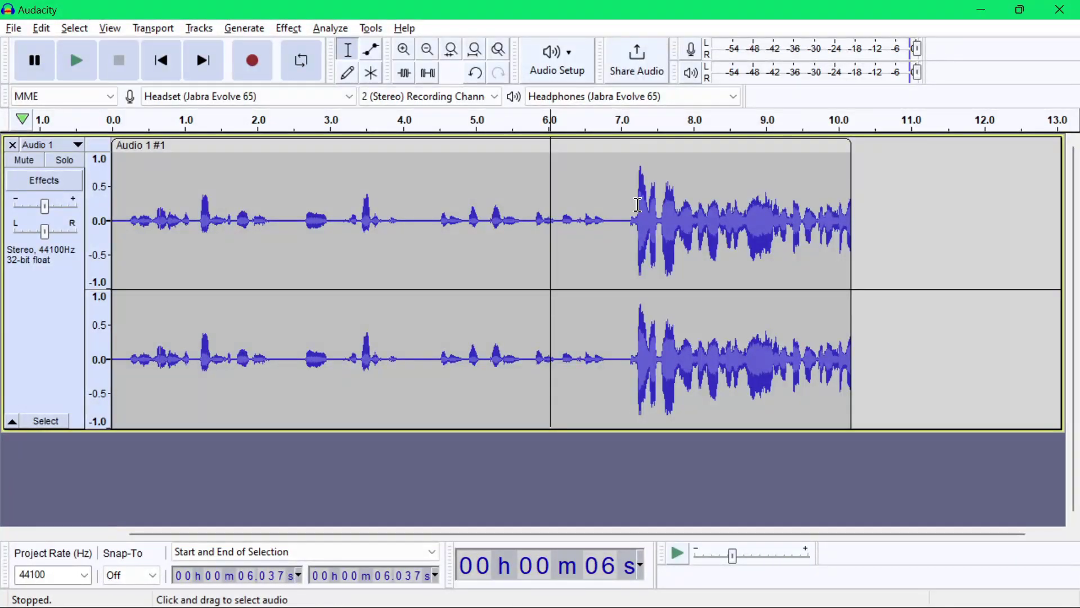
{"action": "left_click_drag", "start_coordinate": [636, 205], "coordinate": [704, 216]}
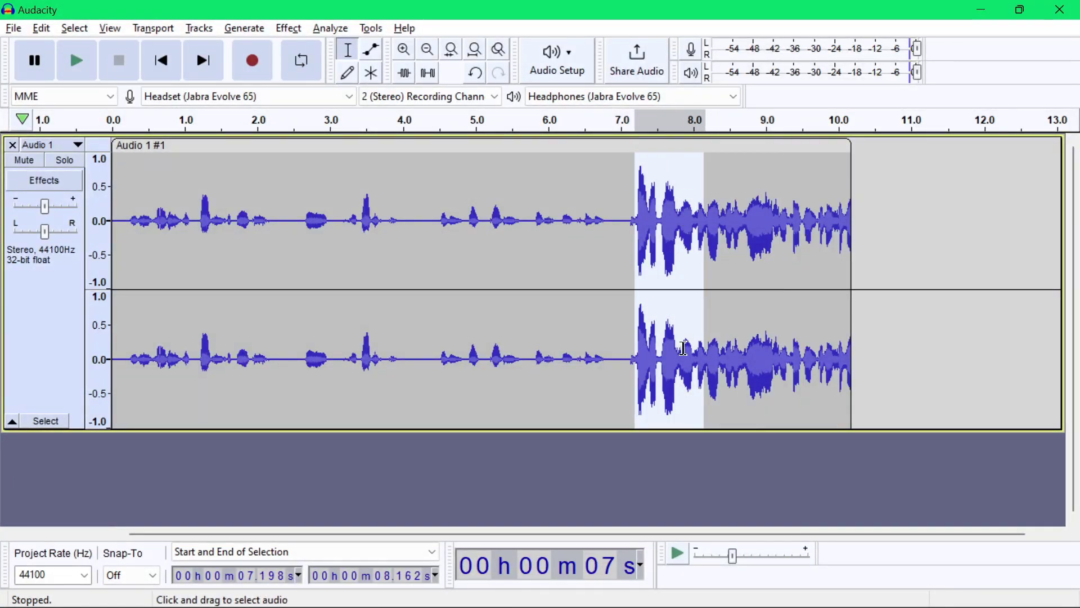
{"action": "left_click_drag", "start_coordinate": [611, 231], "coordinate": [557, 221]}
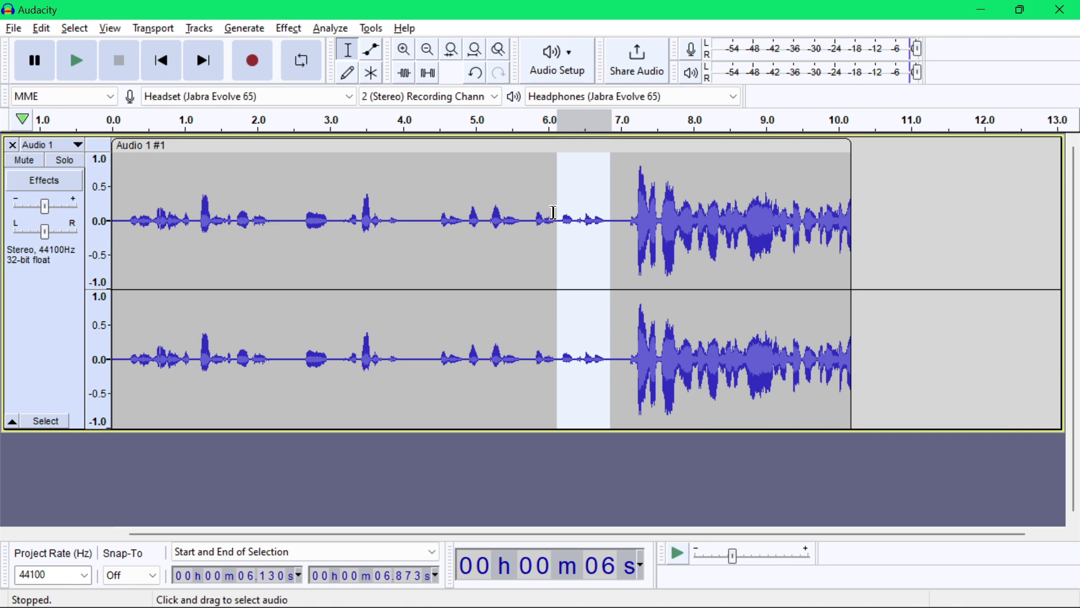
{"action": "left_click", "coordinate": [608, 233]}
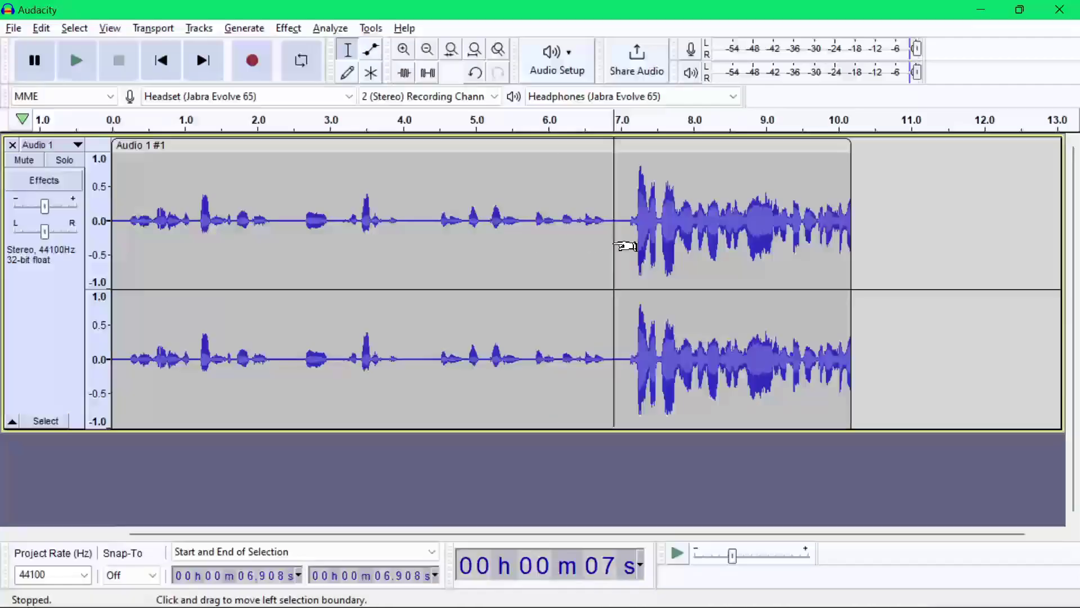
{"action": "left_click_drag", "start_coordinate": [608, 229], "coordinate": [113, 231]}
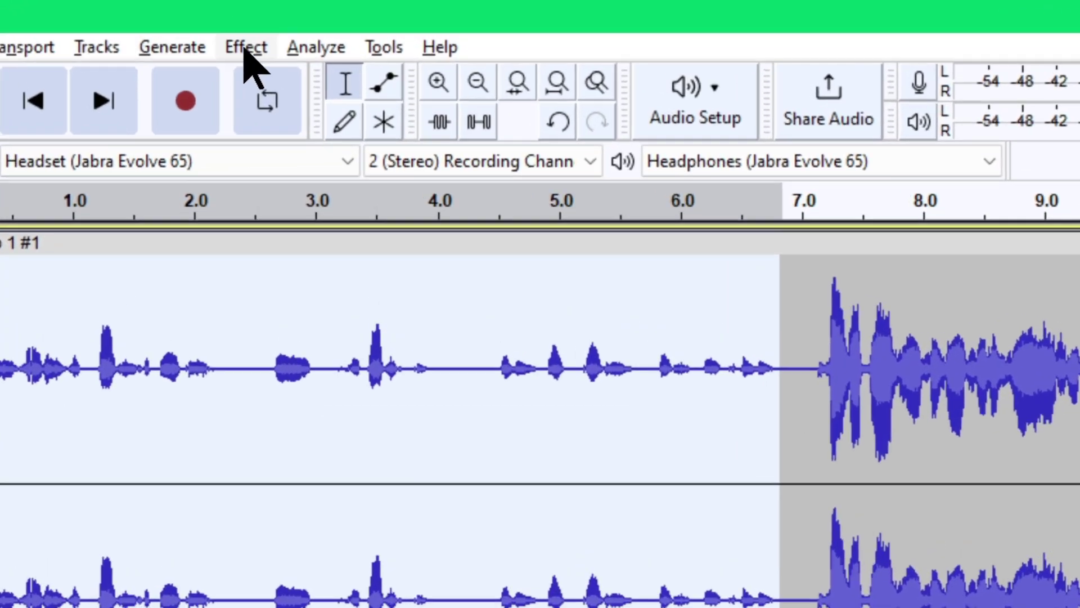
Step: Normalize the first 6.84 seconds to a -1.0 dB peak, then play from the clip start
{"action": "left_click", "coordinate": [246, 49]}
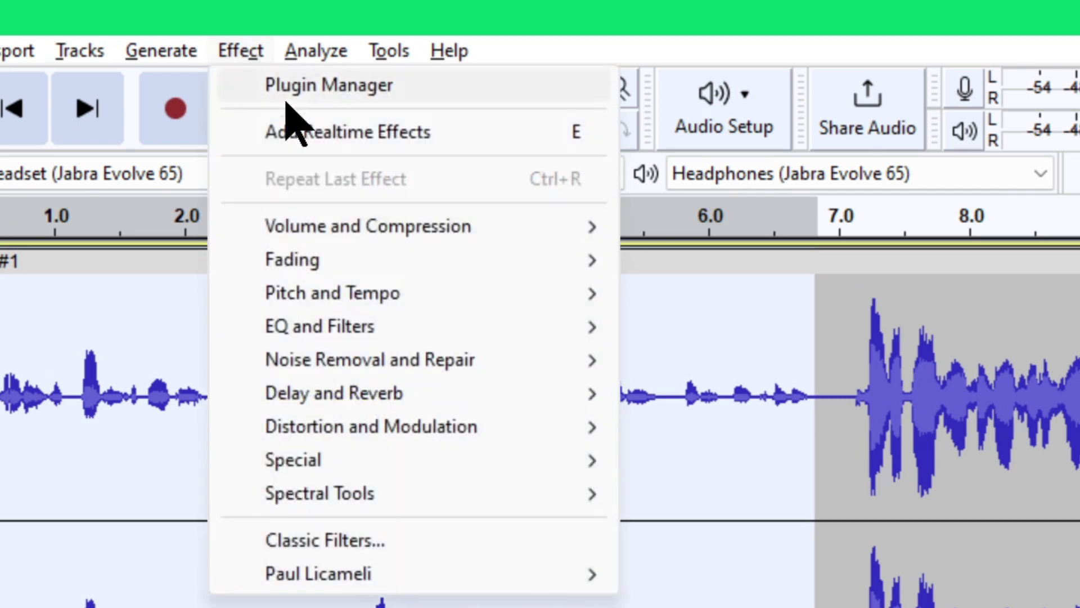
{"action": "mouse_move", "coordinate": [459, 221]}
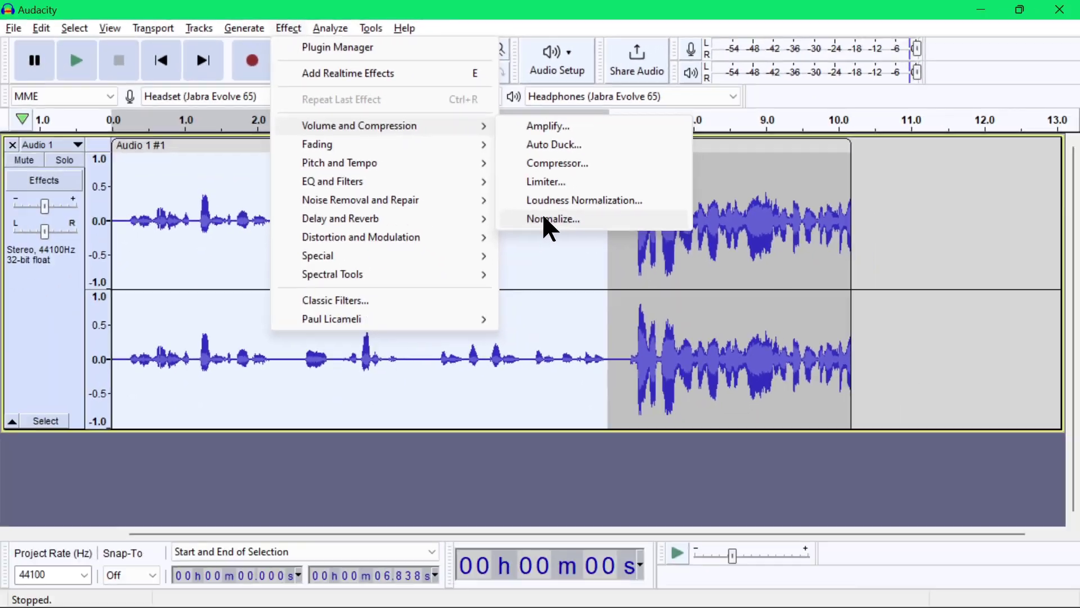
{"action": "left_click", "coordinate": [710, 394]}
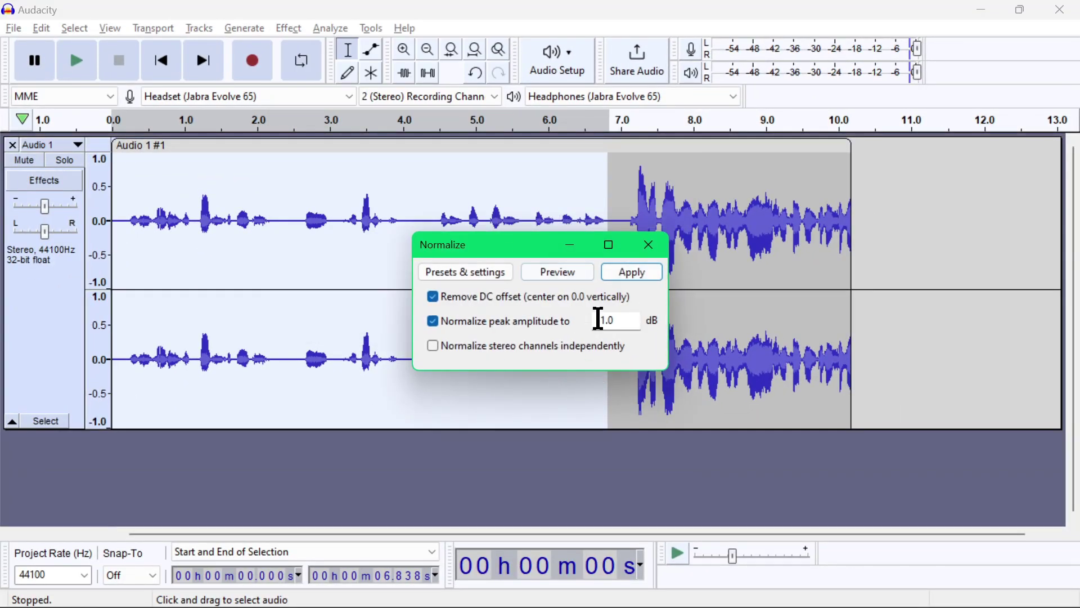
{"action": "left_click", "coordinate": [629, 273]}
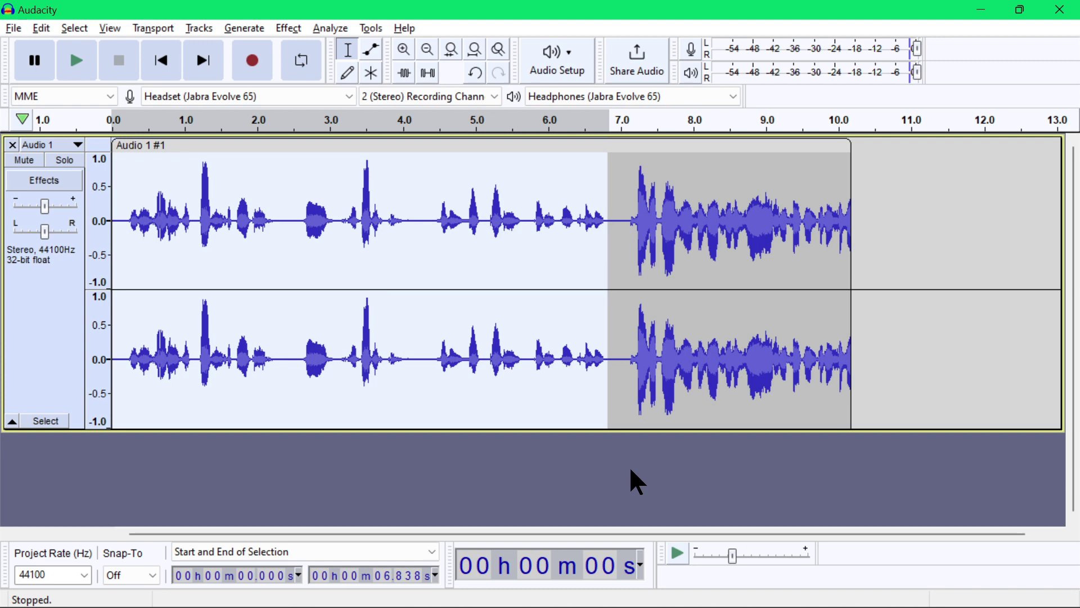
{"action": "left_click", "coordinate": [120, 338]}
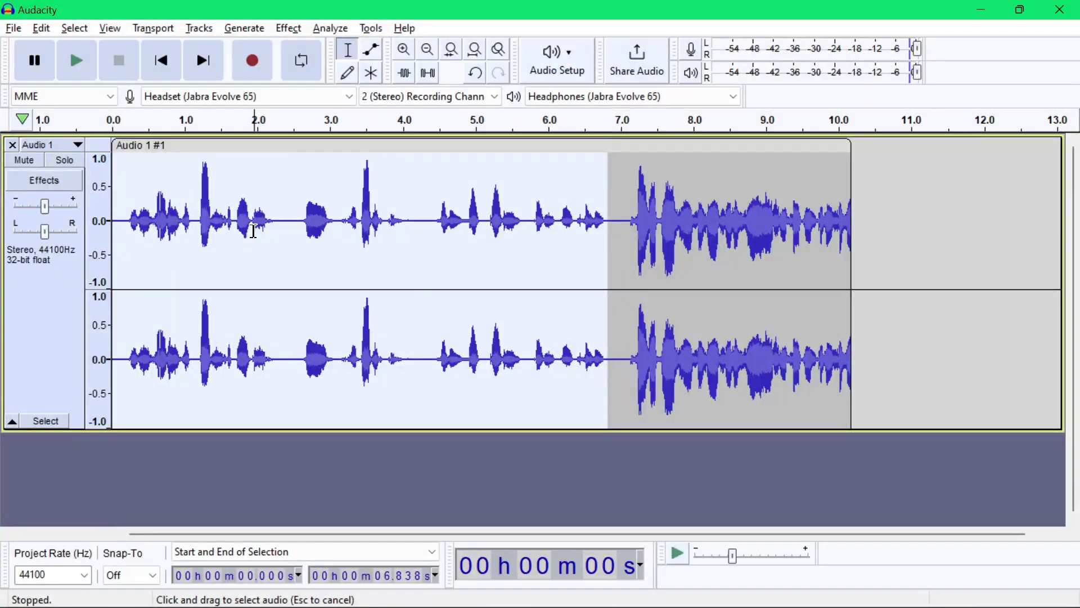
{"action": "key", "text": "space"}
{"action": "key", "text": "space"}
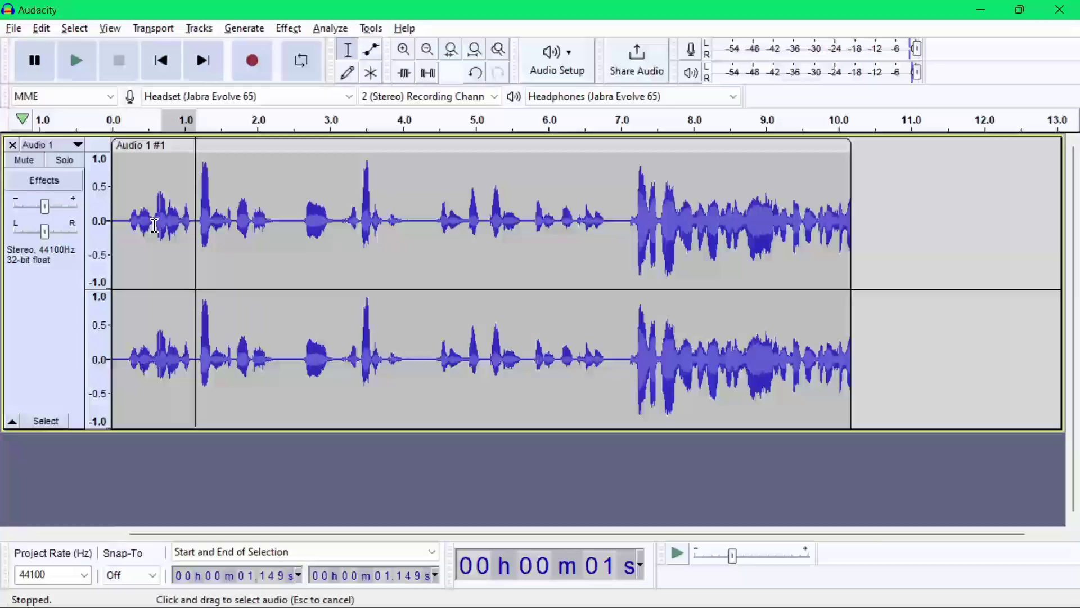
Step: Normalize the first word, 0.12–1.15 seconds
{"action": "left_click_drag", "start_coordinate": [194, 225], "coordinate": [121, 231]}
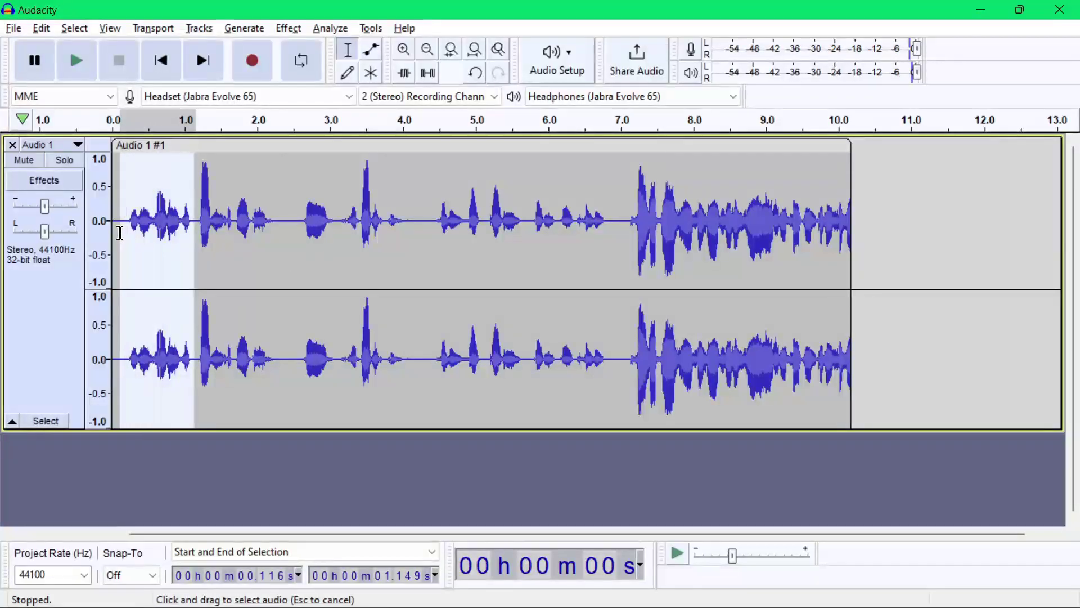
{"action": "left_click", "coordinate": [289, 28]}
{"action": "mouse_move", "coordinate": [349, 120]}
{"action": "left_click", "coordinate": [544, 217]}
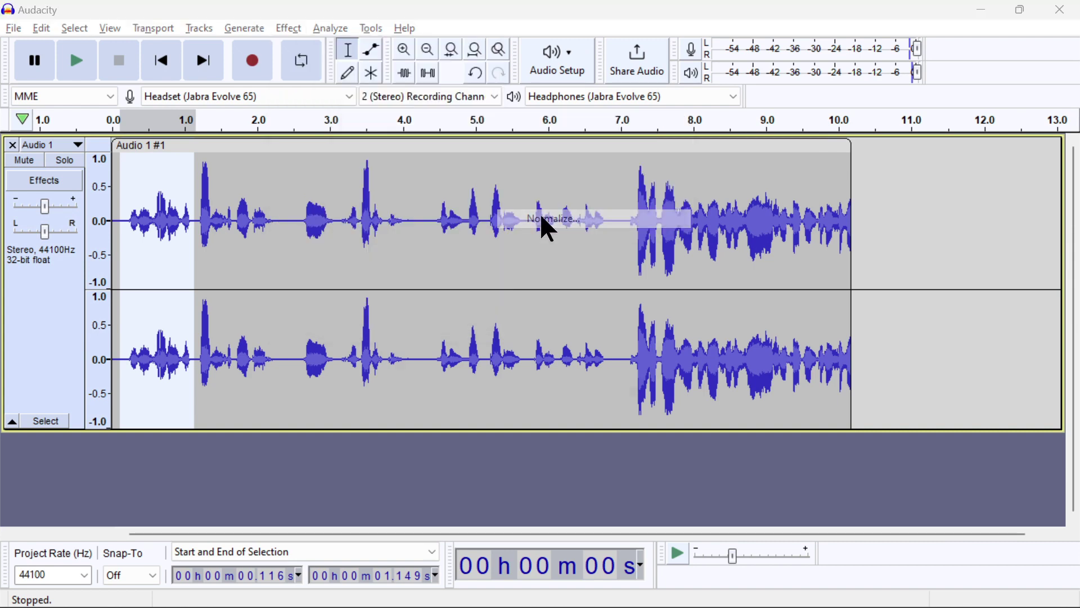
{"action": "left_click", "coordinate": [647, 272]}
Step: Normalize the 1.38–3.43 s stretch of speech
{"action": "left_click", "coordinate": [127, 253]}
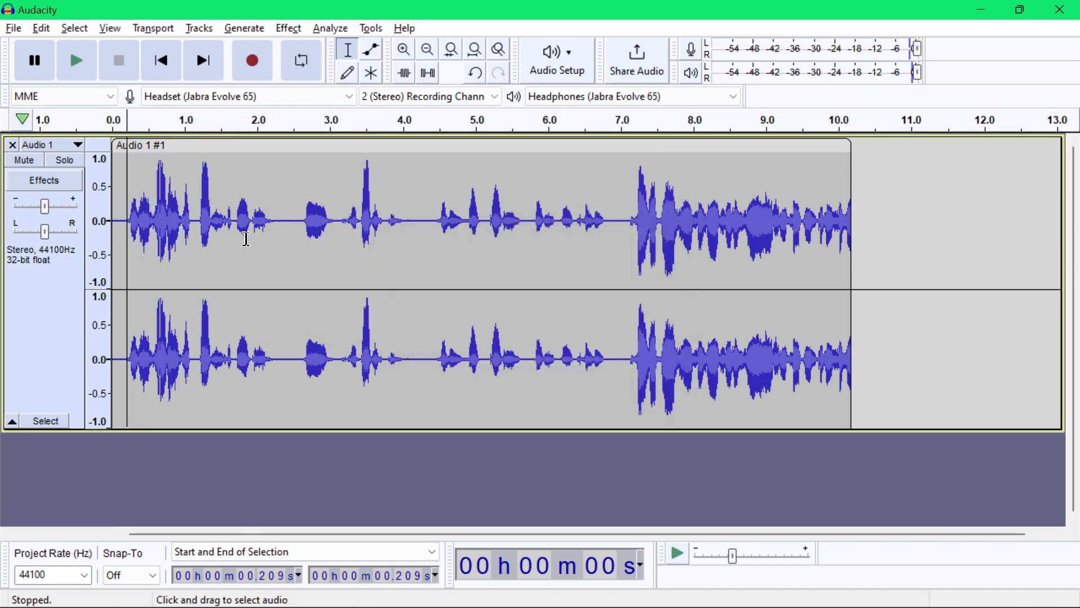
{"action": "left_click_drag", "start_coordinate": [212, 225], "coordinate": [359, 235]}
{"action": "left_click", "coordinate": [278, 28]}
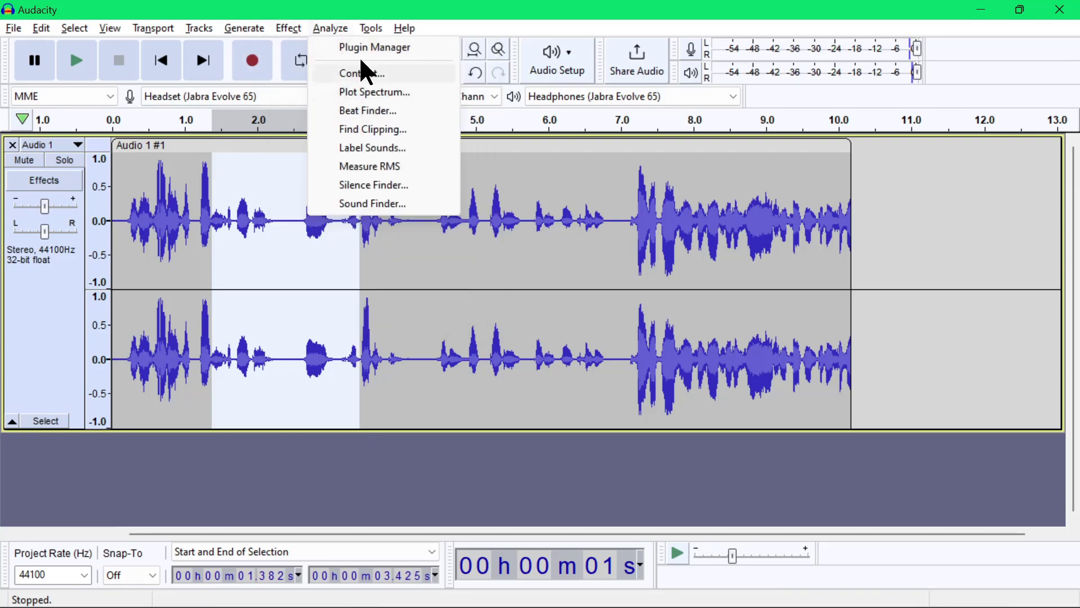
{"action": "mouse_move", "coordinate": [339, 119]}
{"action": "left_click", "coordinate": [557, 218]}
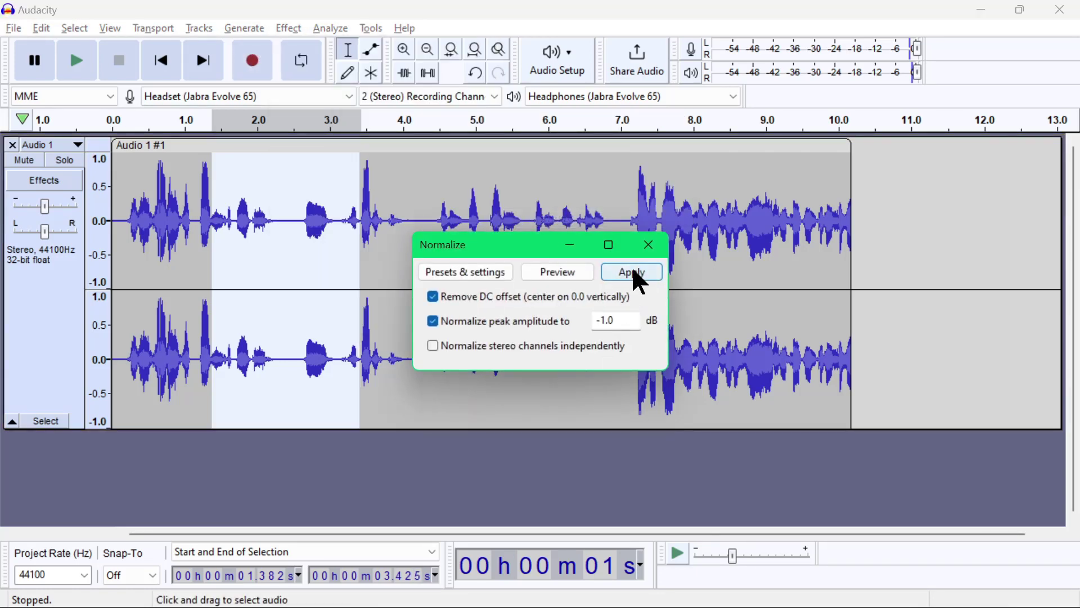
{"action": "left_click", "coordinate": [633, 272]}
Step: Normalize the 3.76–7.14 s stretch of speech
{"action": "left_click", "coordinate": [385, 220]}
{"action": "left_click_drag", "start_coordinate": [600, 237], "coordinate": [631, 235]}
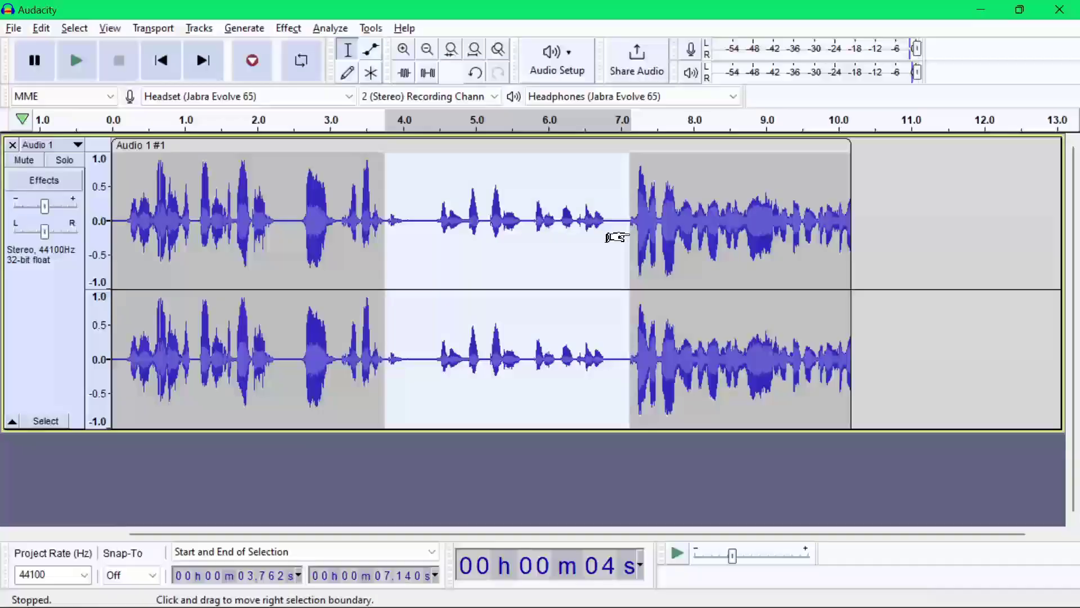
{"action": "left_click", "coordinate": [288, 28]}
{"action": "mouse_move", "coordinate": [367, 127]}
{"action": "left_click", "coordinate": [596, 219]}
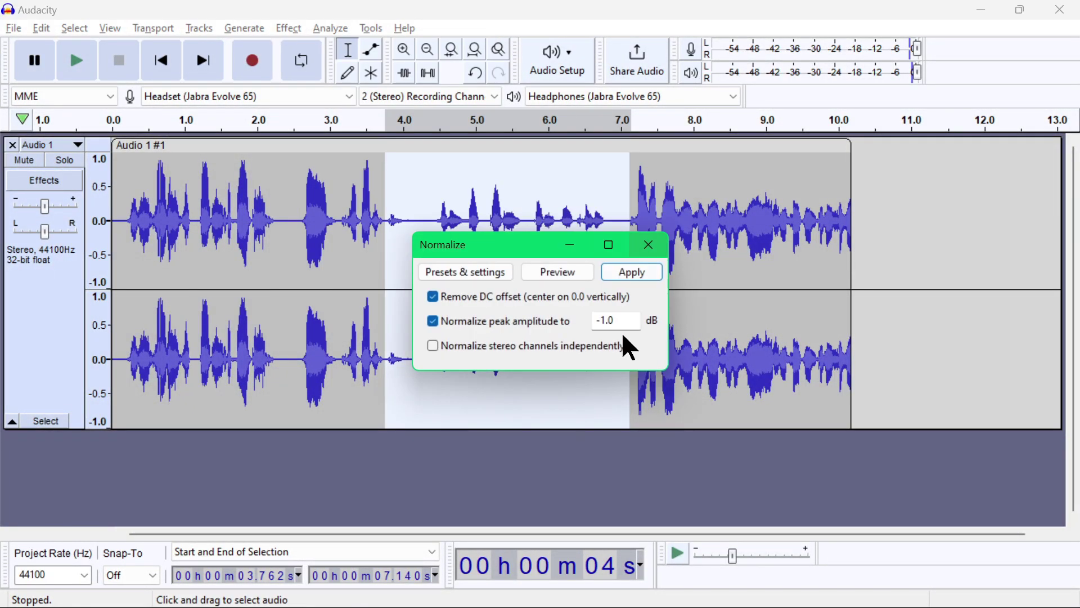
{"action": "left_click", "coordinate": [632, 271]}
Step: Play the normalized audio from 0.95 seconds
{"action": "left_click", "coordinate": [518, 282]}
{"action": "left_click", "coordinate": [180, 219]}
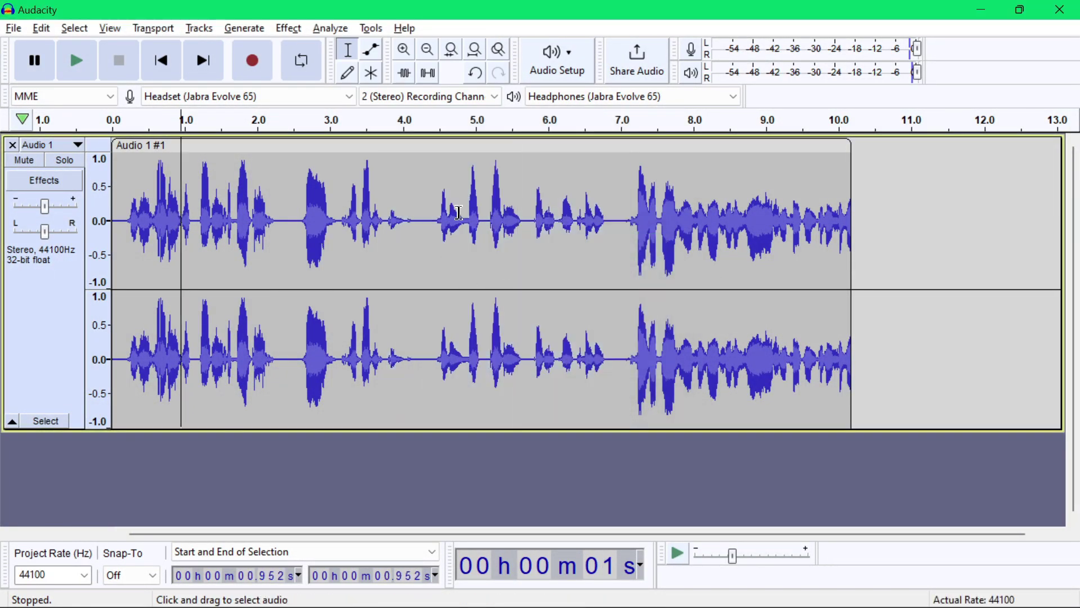
{"action": "key", "text": "space"}
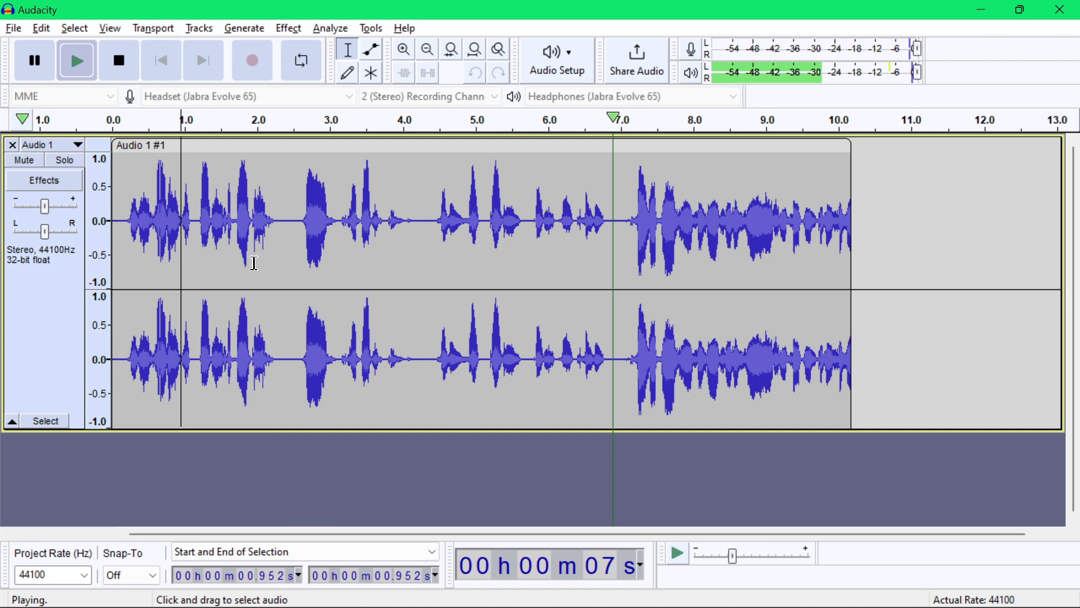
Step: Stop playback and replay briefly from 2.31 seconds
{"action": "key", "text": "space"}
{"action": "left_click", "coordinate": [280, 254]}
{"action": "key", "text": "space"}
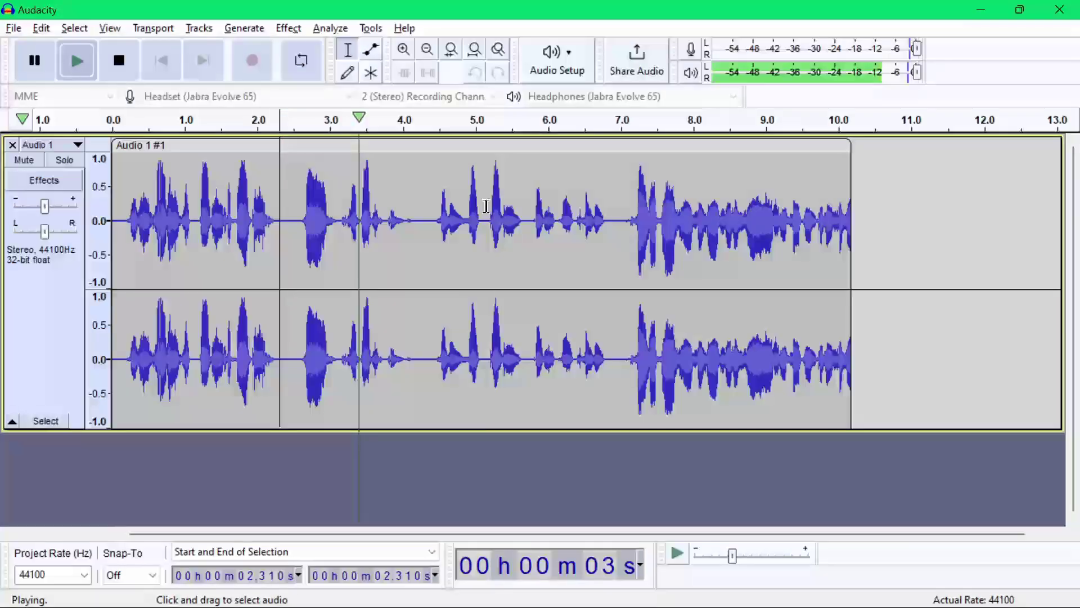
{"action": "key", "text": "space"}
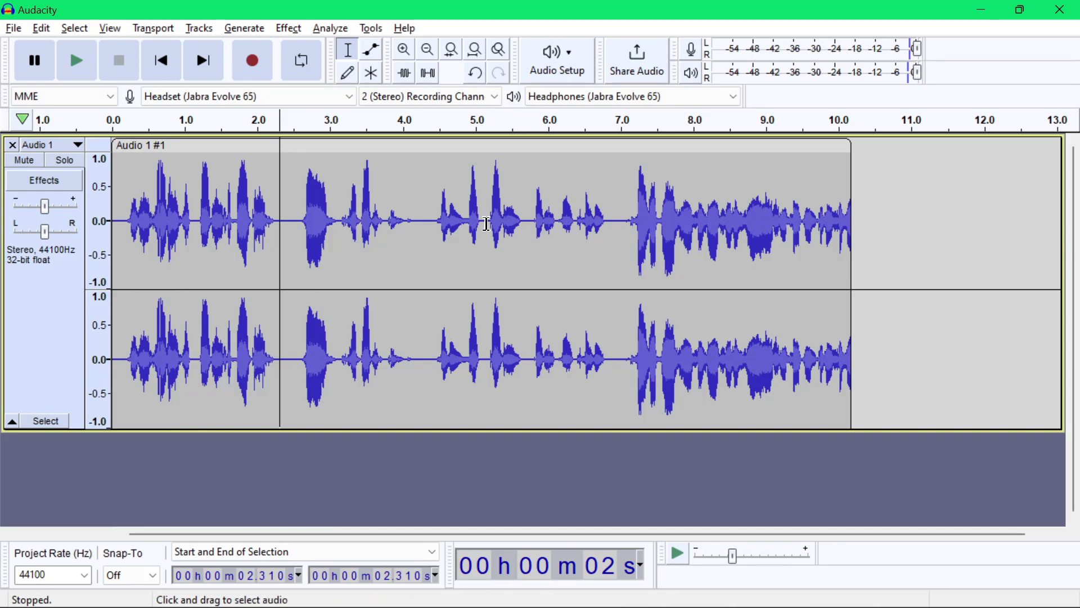
Step: Select the short pause from 2.25 to 2.59 seconds
{"action": "left_click", "coordinate": [486, 223]}
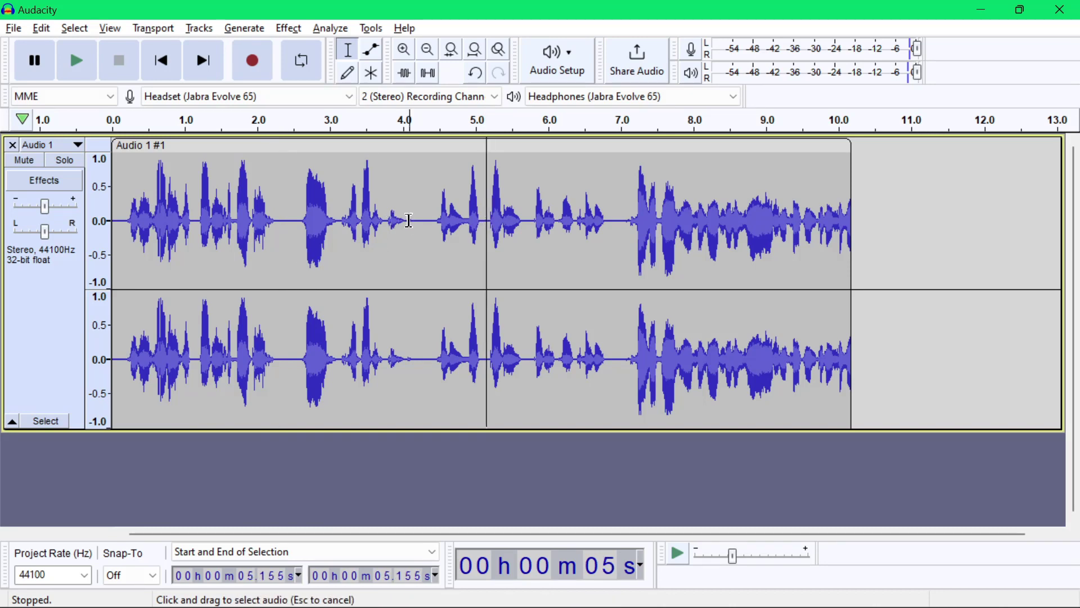
{"action": "left_click_drag", "start_coordinate": [409, 220], "coordinate": [438, 222]}
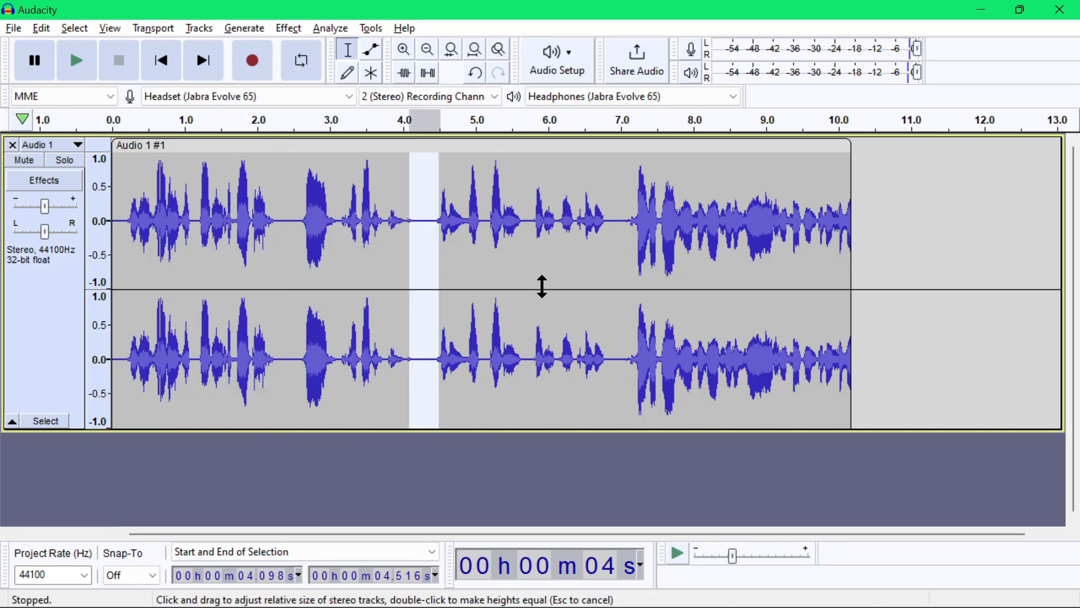
{"action": "left_click", "coordinate": [286, 221]}
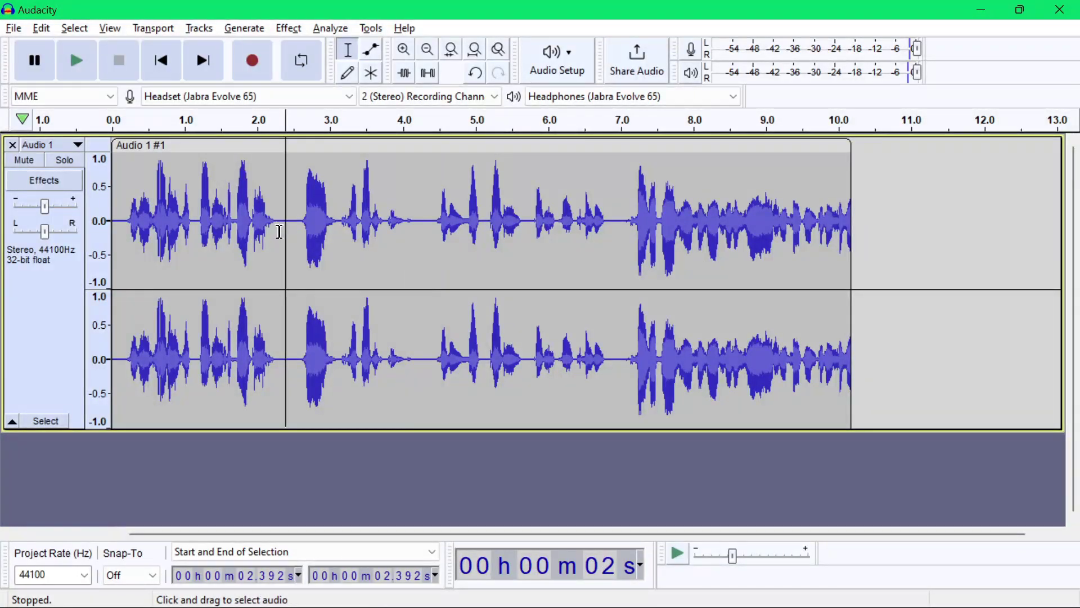
{"action": "left_click_drag", "start_coordinate": [275, 221], "coordinate": [299, 220]}
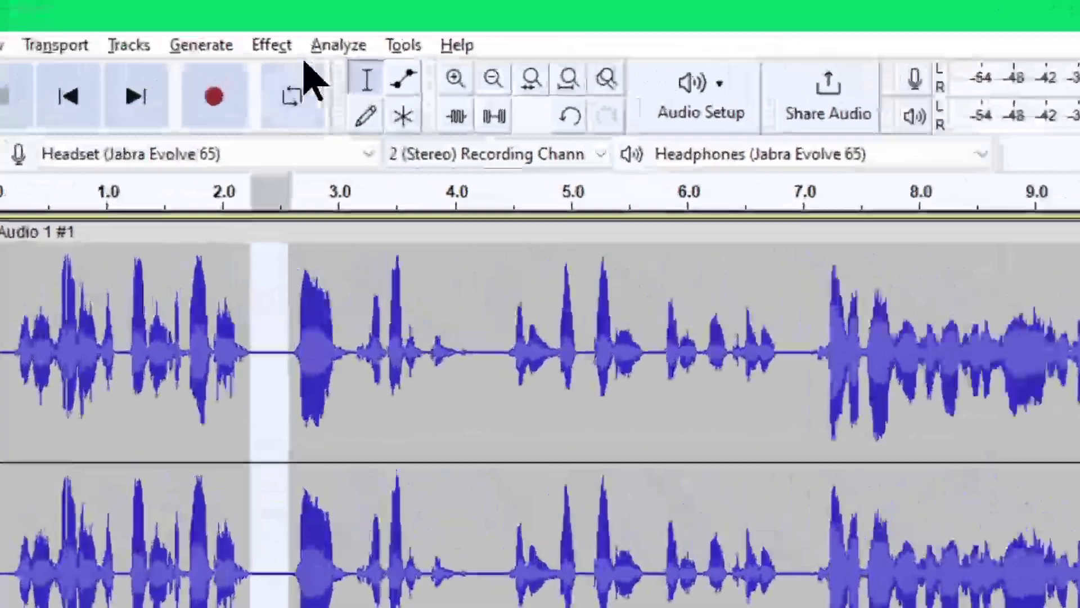
Step: Get a Noise Reduction noise profile from the selected 2.25–2.59 s pause
{"action": "left_click", "coordinate": [289, 28]}
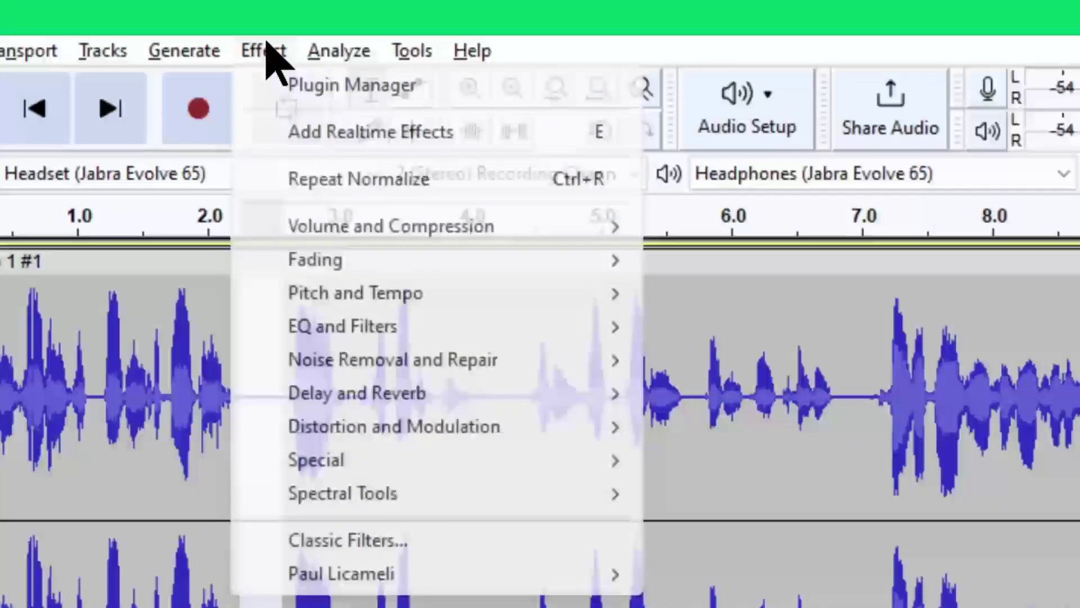
{"action": "mouse_move", "coordinate": [410, 363]}
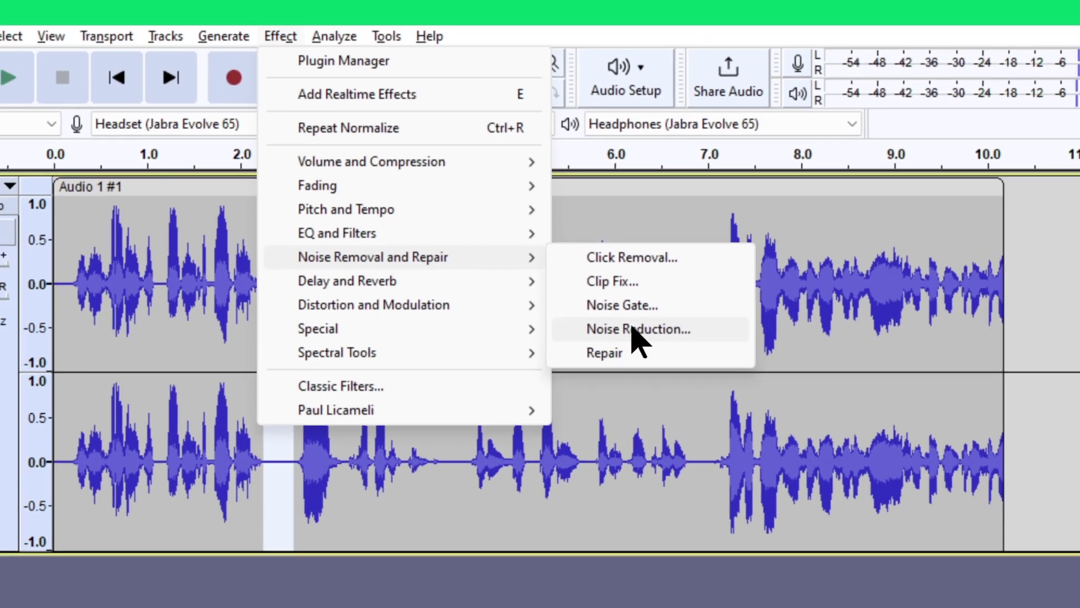
{"action": "left_click", "coordinate": [631, 328]}
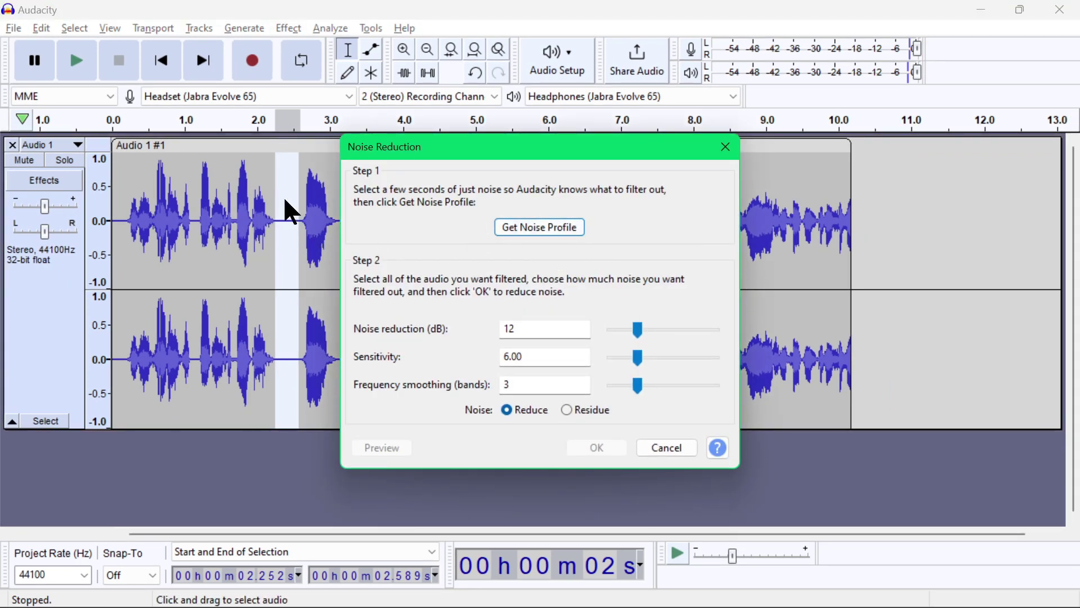
{"action": "left_click", "coordinate": [532, 226]}
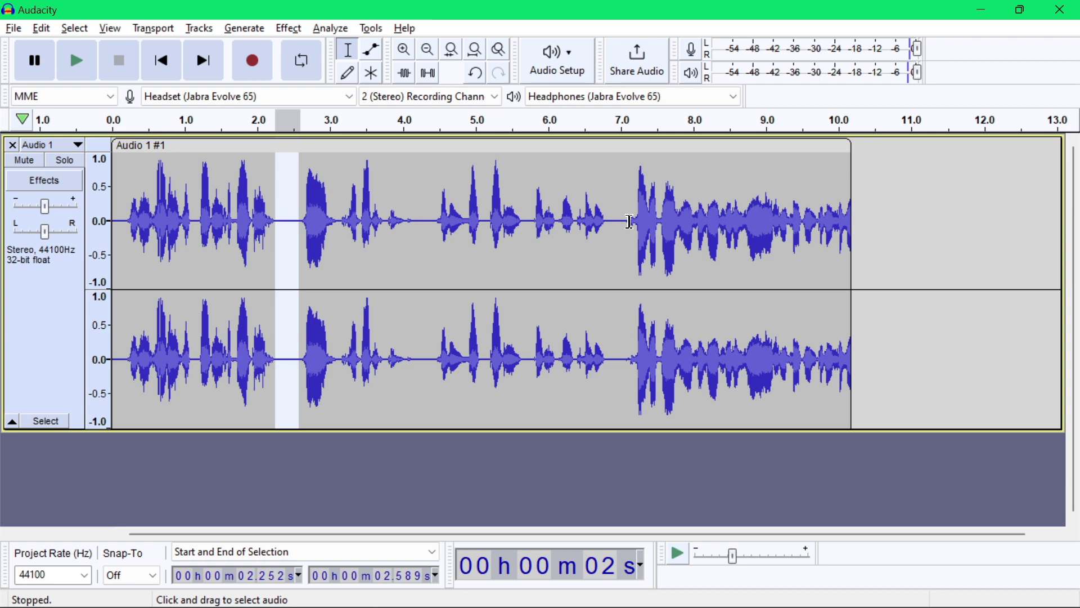
Step: Apply noise reduction (12 dB, sensitivity 6.00, smoothing 3 bands) to the first 7.175 seconds
{"action": "left_click_drag", "start_coordinate": [630, 221], "coordinate": [90, 228]}
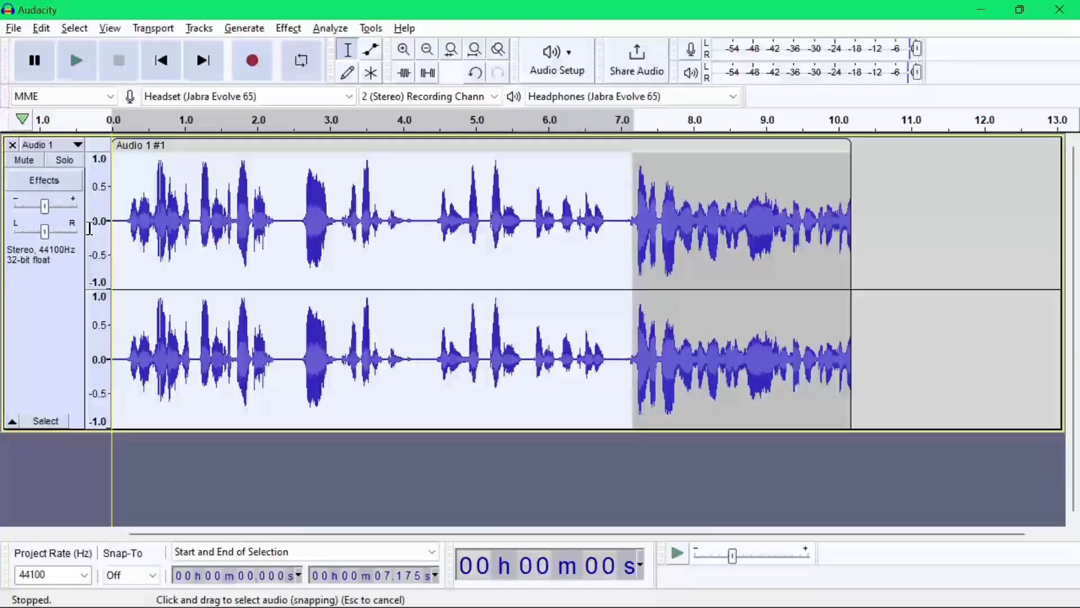
{"action": "left_click", "coordinate": [288, 28]}
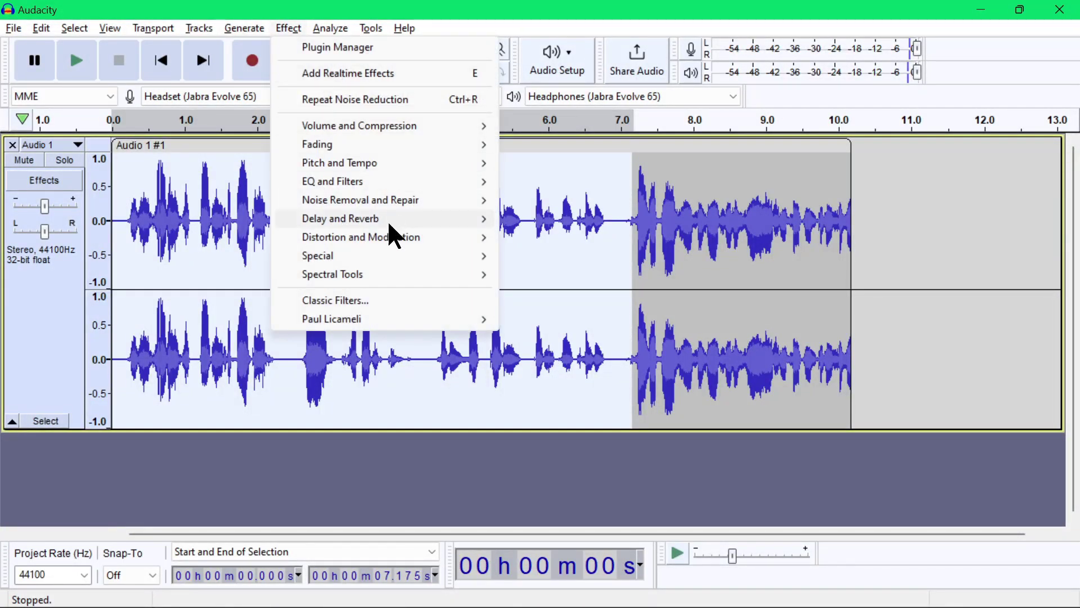
{"action": "mouse_move", "coordinate": [384, 200]}
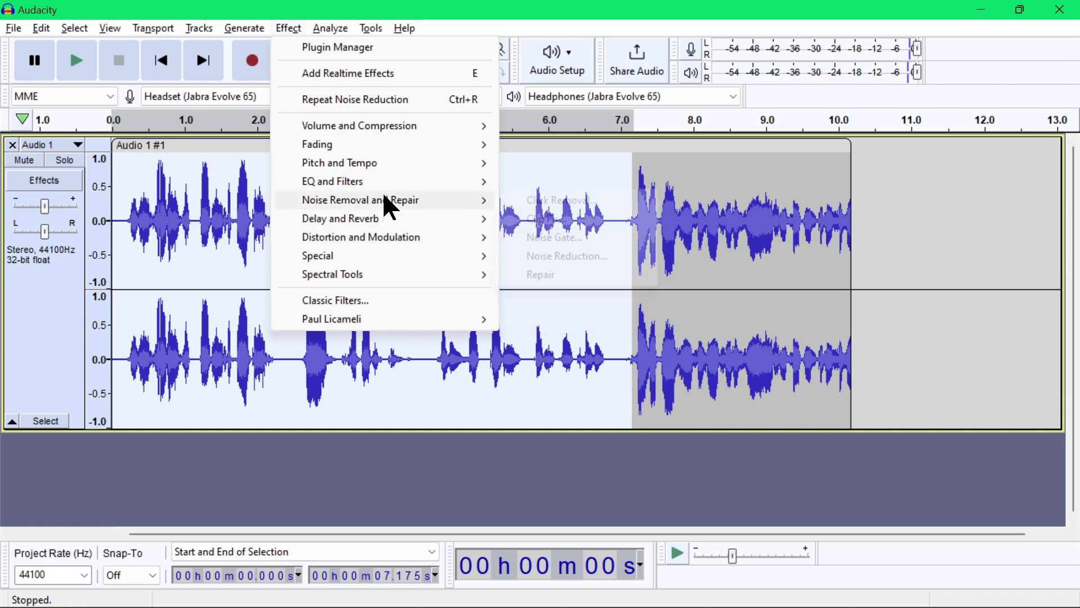
{"action": "left_click", "coordinate": [567, 256]}
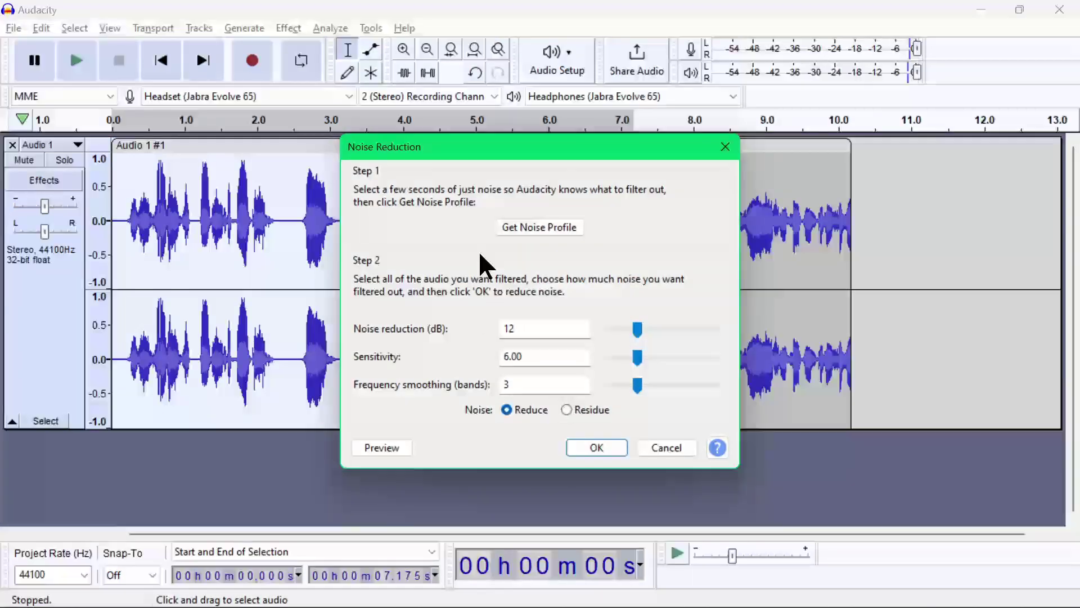
{"action": "left_click", "coordinate": [592, 444]}
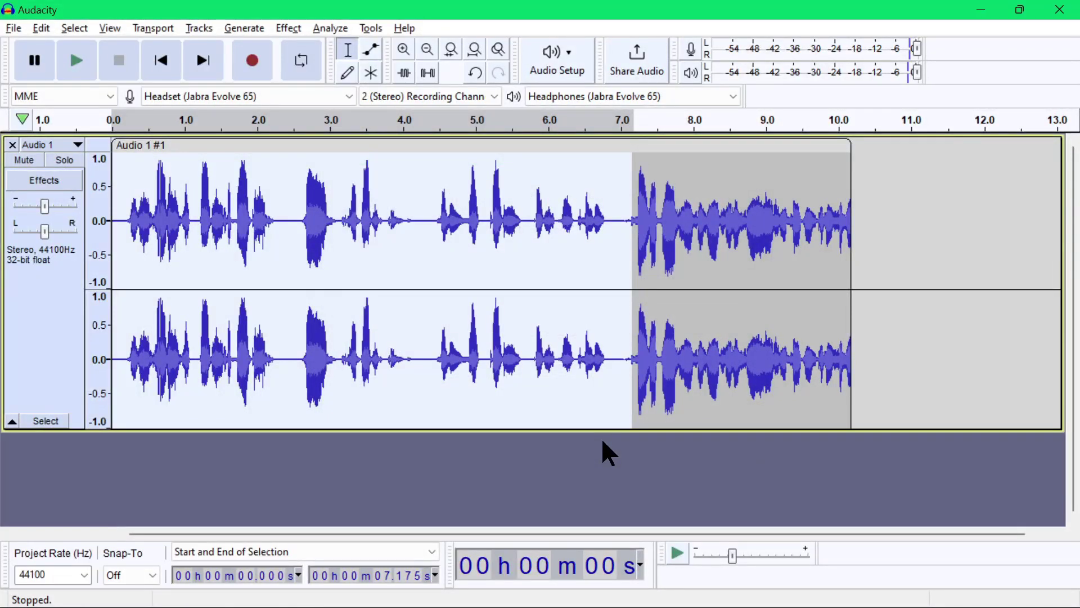
Step: Select the quiet stretches near 2.3 s and 4.2 s to check the result
{"action": "left_click", "coordinate": [286, 223]}
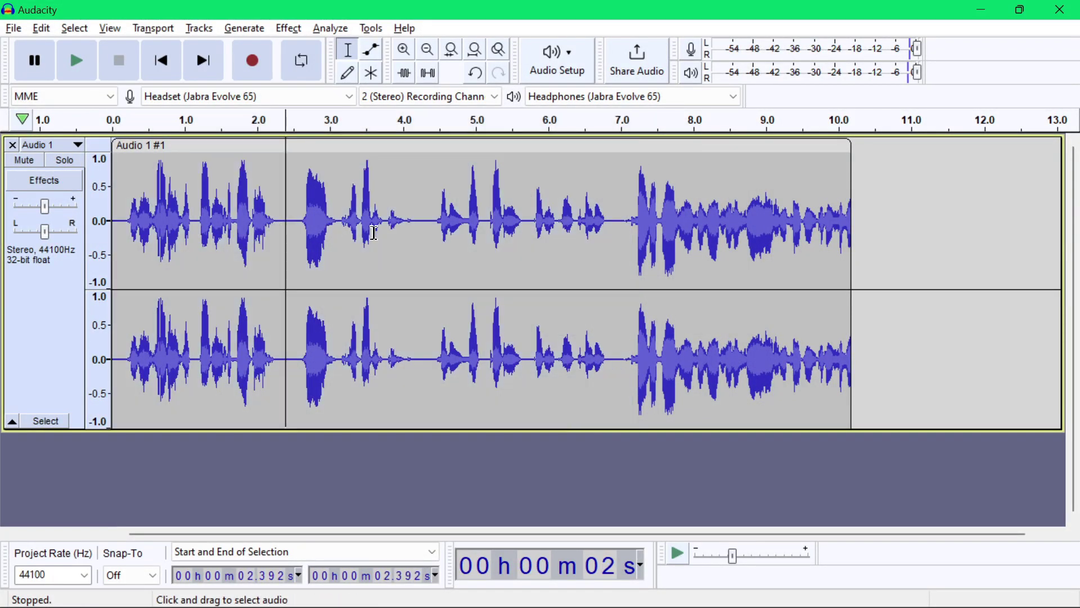
{"action": "left_click_drag", "start_coordinate": [280, 222], "coordinate": [305, 222]}
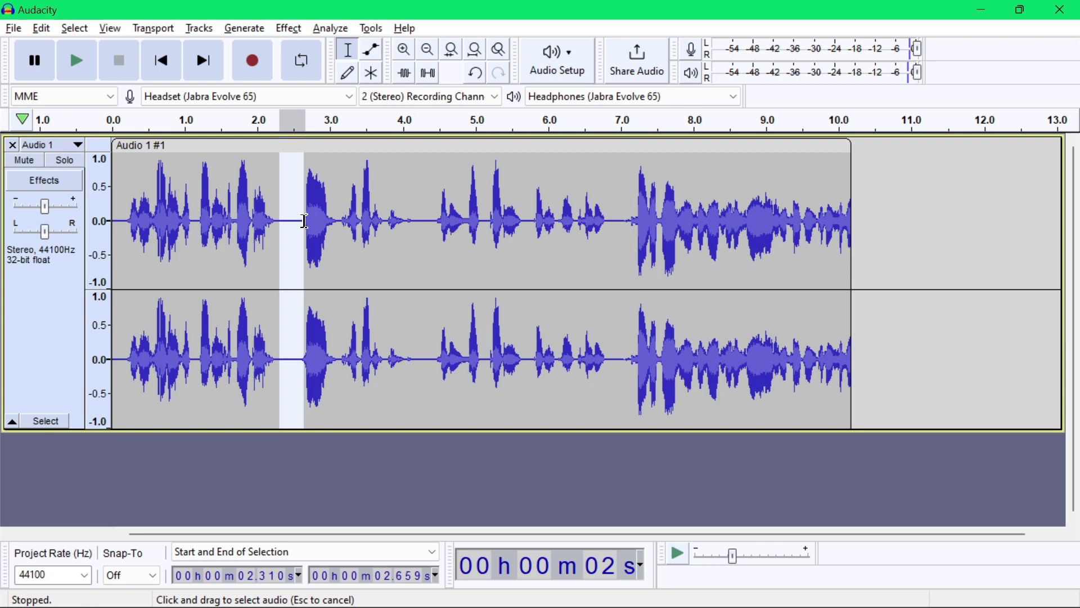
{"action": "left_click_drag", "start_coordinate": [417, 222], "coordinate": [443, 224]}
{"action": "left_click", "coordinate": [117, 218]}
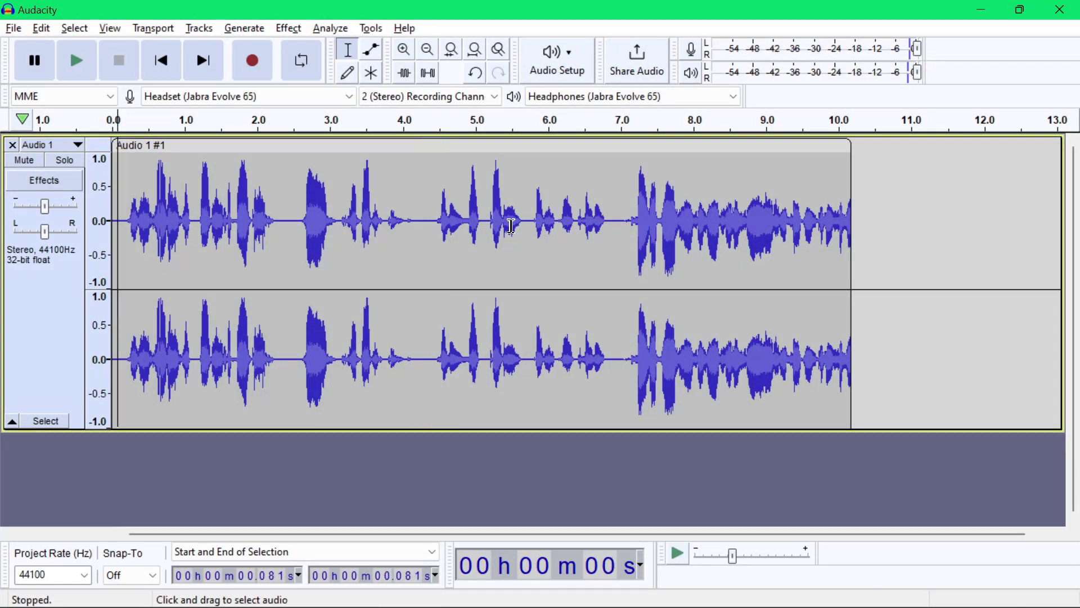
{"action": "left_click", "coordinate": [780, 266]}
Step: Select the whole clip and apply Change Speed with its default settings
{"action": "key", "text": "ctrl+a"}
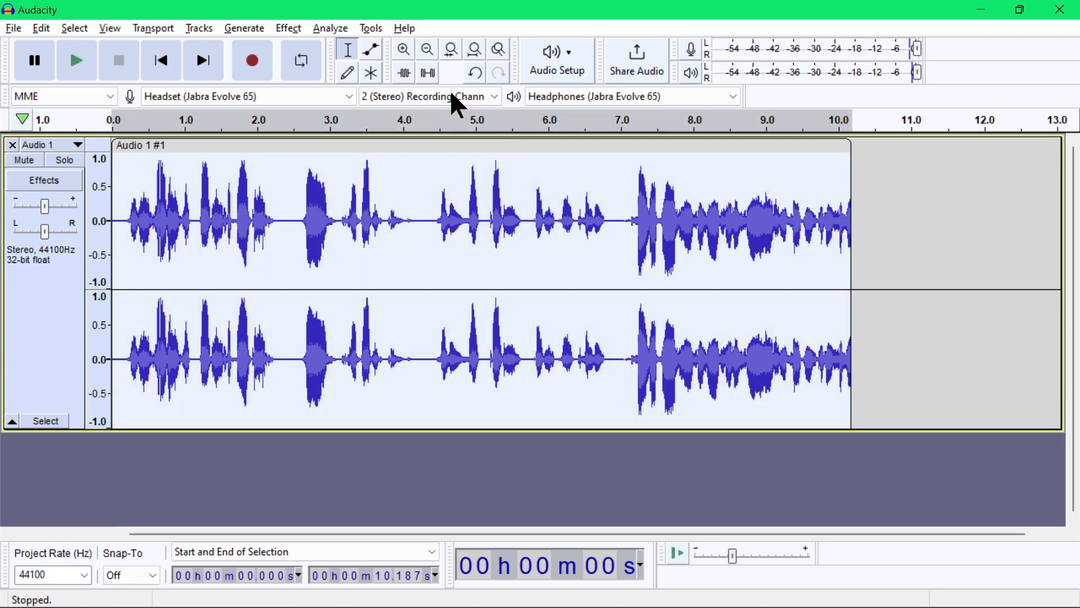
{"action": "left_click", "coordinate": [289, 28]}
{"action": "mouse_move", "coordinate": [355, 163]}
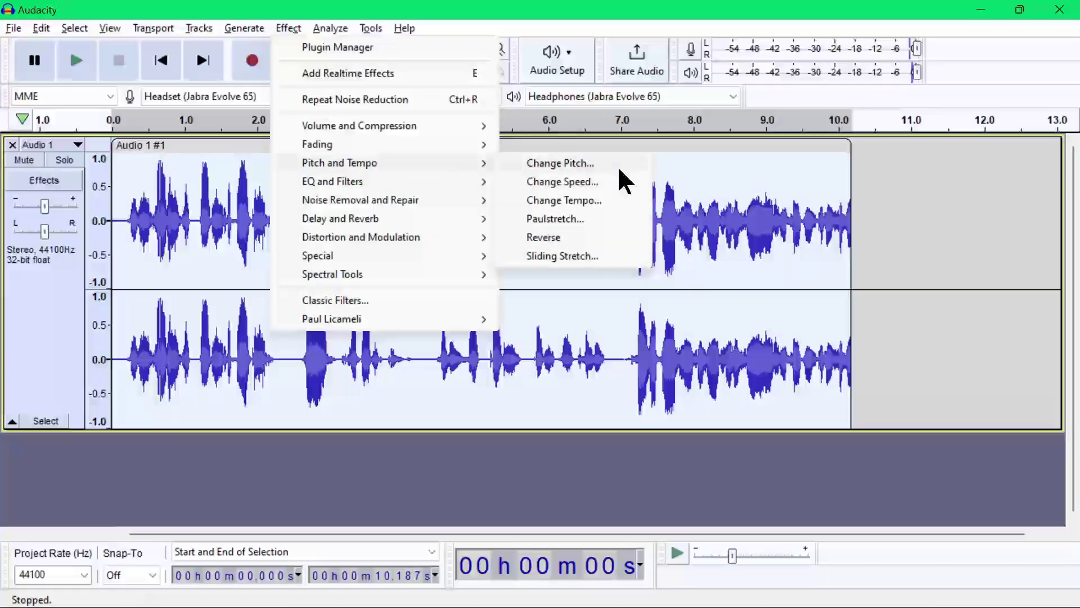
{"action": "left_click", "coordinate": [559, 181]}
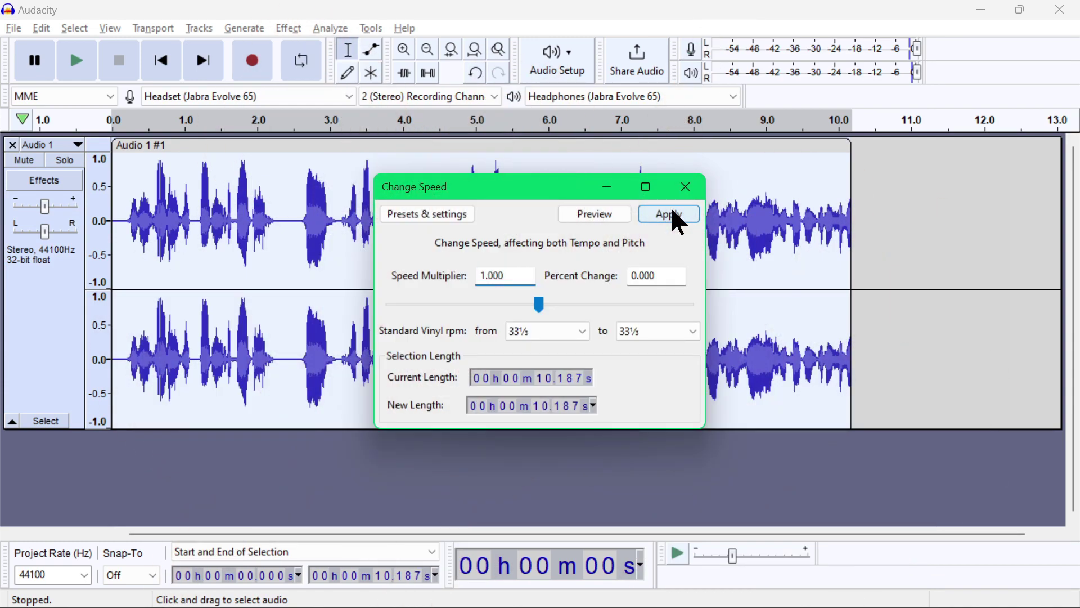
{"action": "left_click", "coordinate": [673, 213]}
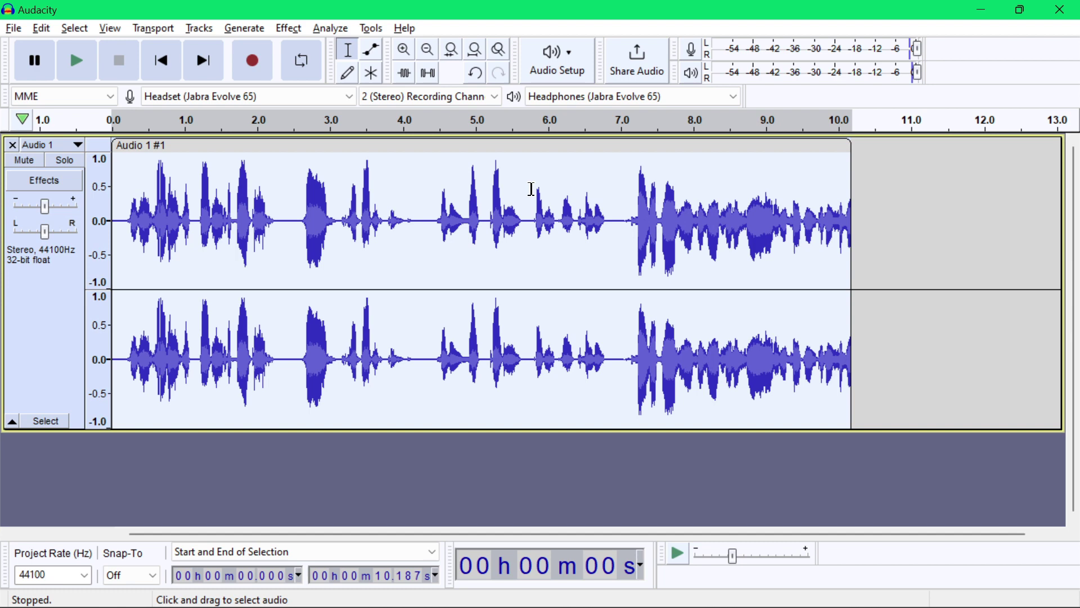
Step: Apply Change Tempo at 42.971%, shortening the clip to about 7.13 seconds
{"action": "left_click", "coordinate": [288, 28]}
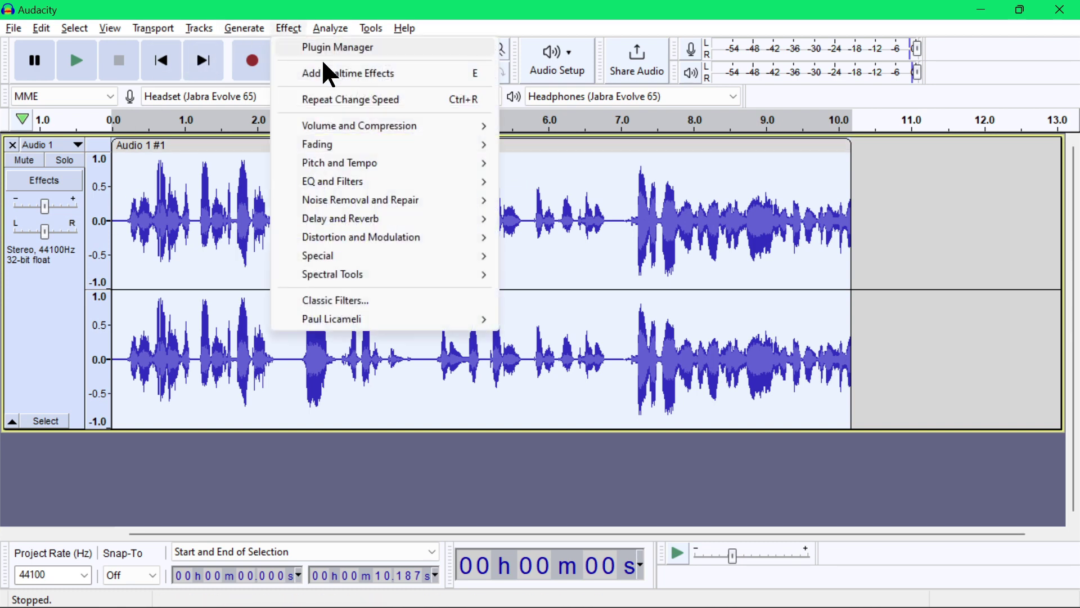
{"action": "mouse_move", "coordinate": [417, 162]}
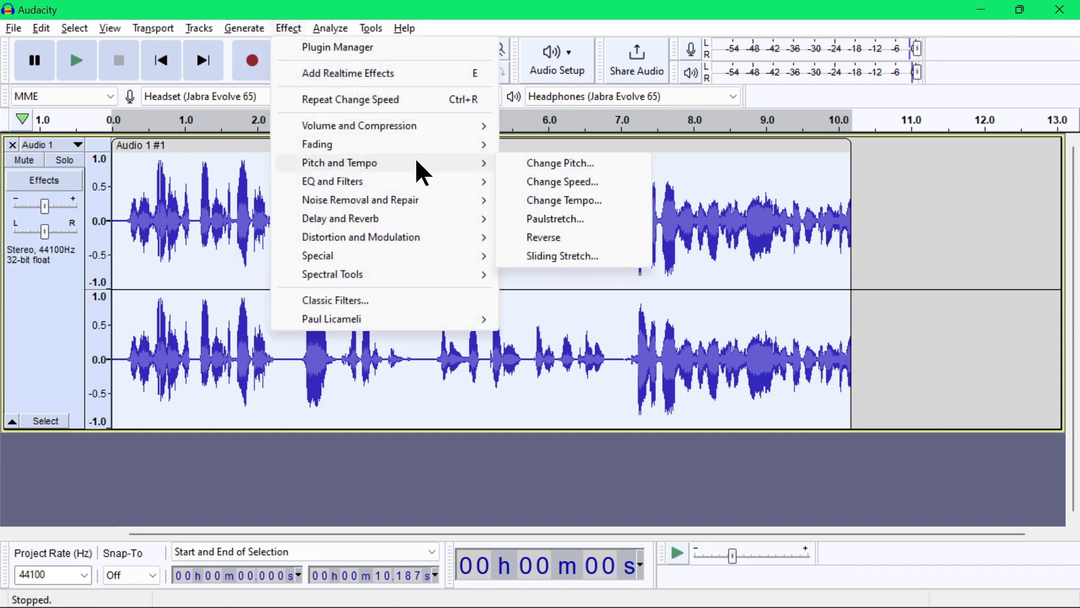
{"action": "left_click", "coordinate": [603, 194]}
{"action": "left_click_drag", "start_coordinate": [549, 291], "coordinate": [556, 288]}
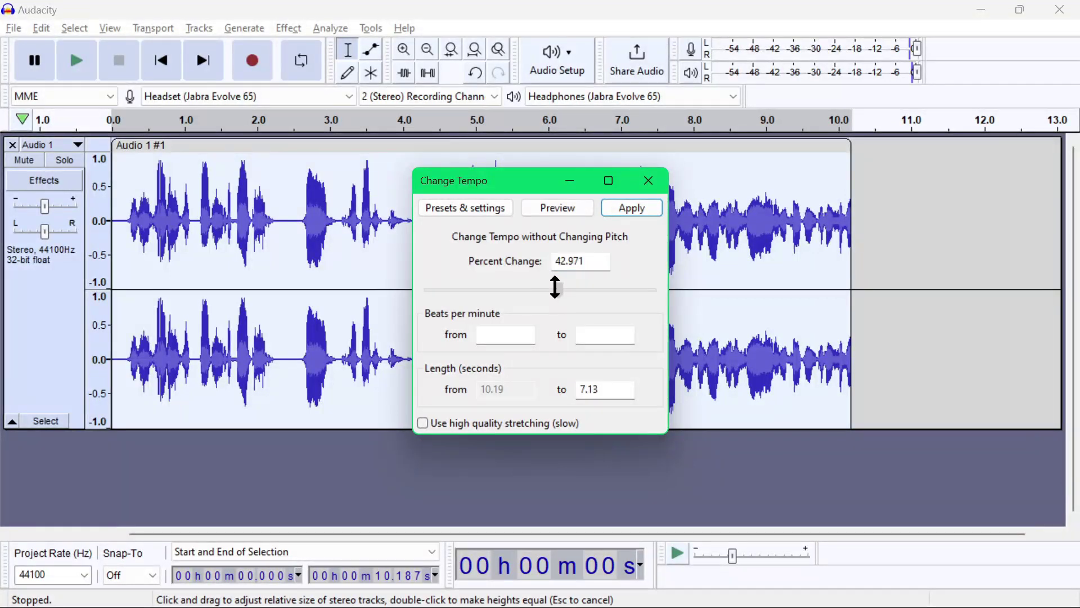
{"action": "left_click", "coordinate": [648, 216]}
Step: Play the sped-up clip from near its start, then stop
{"action": "left_click", "coordinate": [119, 221]}
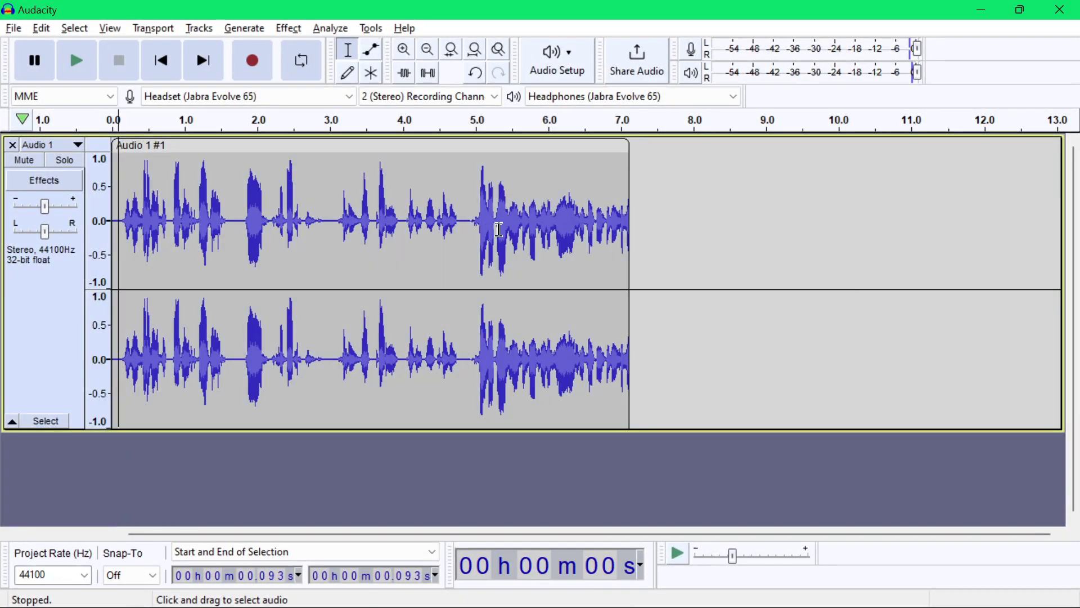
{"action": "key", "text": "space"}
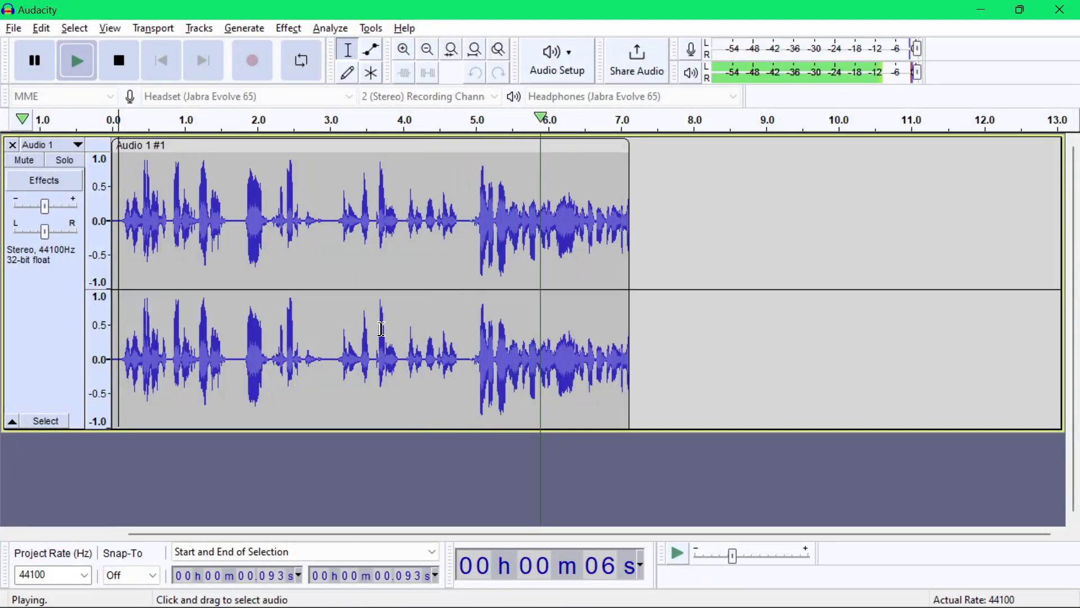
{"action": "key", "text": "space"}
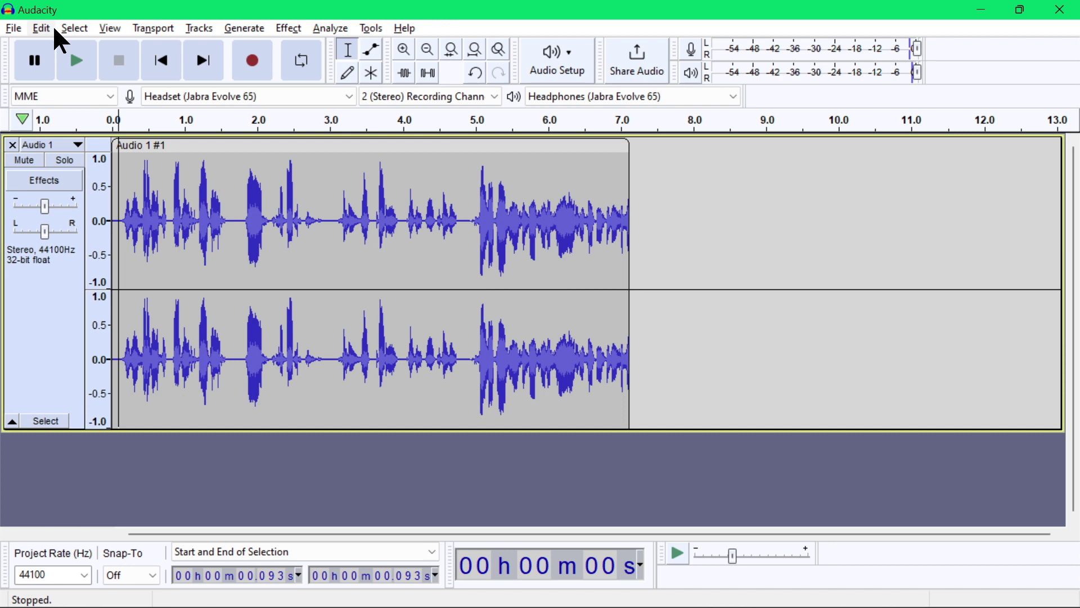
Step: Undo Change Tempo to restore the 10.2-second clip, then apply Echo with 1 s delay, 0.5 decay
{"action": "left_click", "coordinate": [49, 24]}
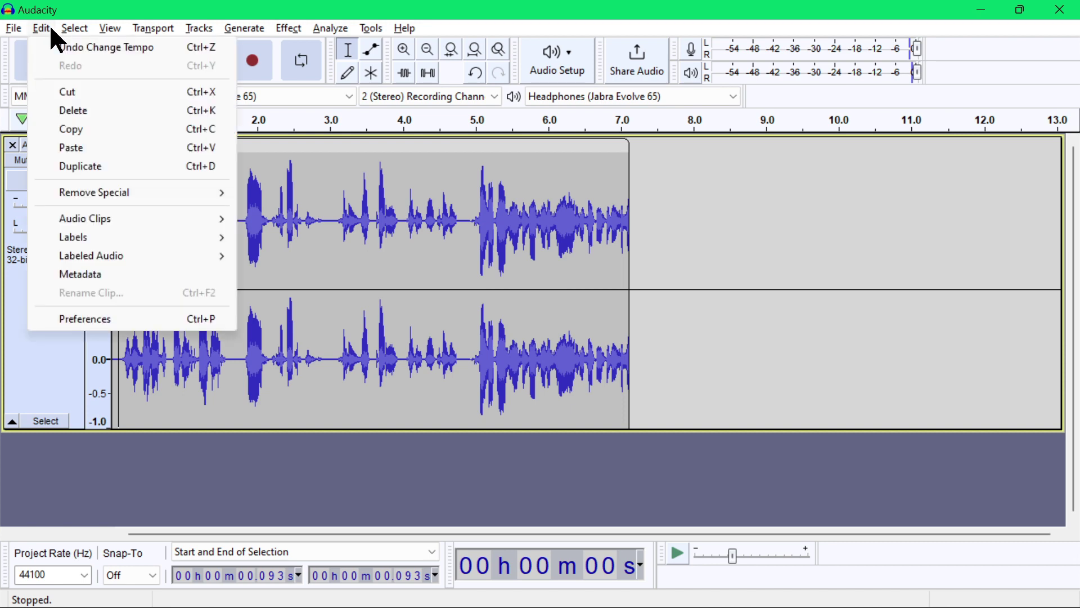
{"action": "left_click", "coordinate": [118, 47]}
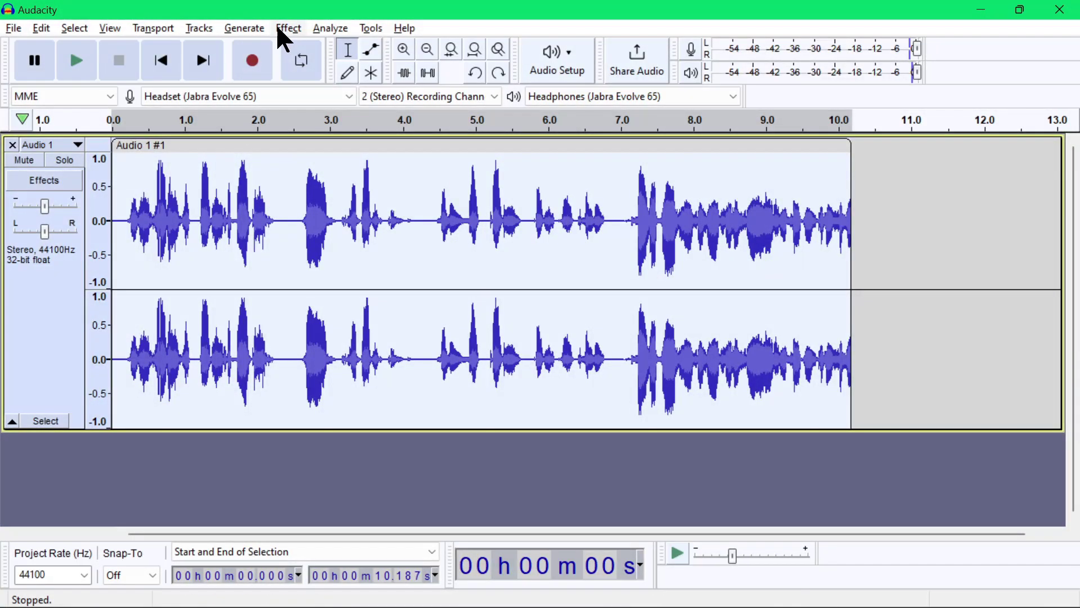
{"action": "left_click", "coordinate": [279, 29]}
{"action": "mouse_move", "coordinate": [409, 220]}
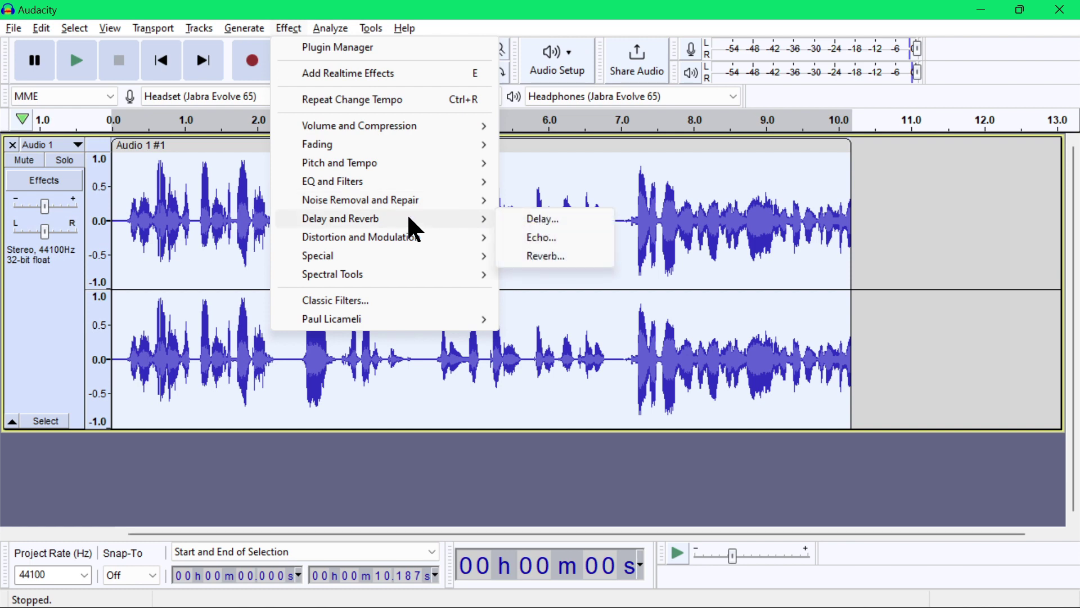
{"action": "left_click", "coordinate": [560, 237]}
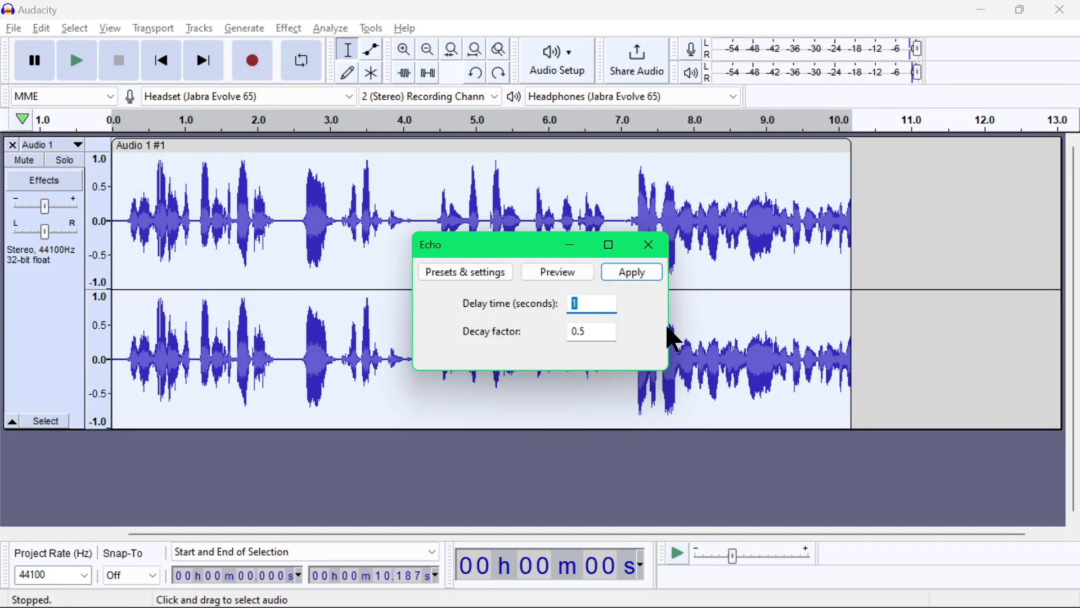
{"action": "left_click", "coordinate": [642, 270]}
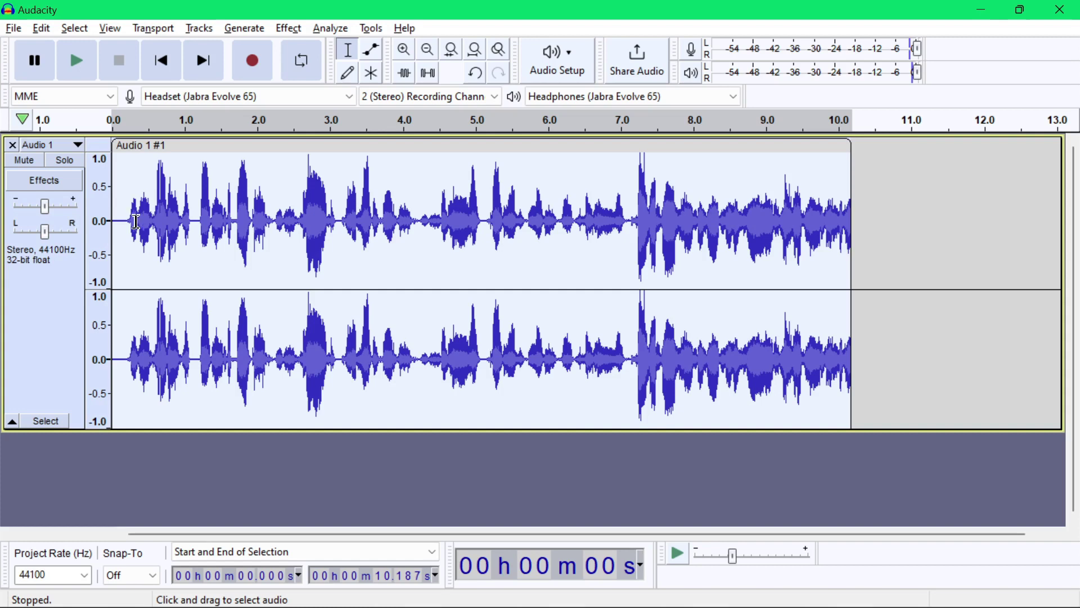
Step: Apply the Reverb effect to the stereo clip
{"action": "left_click", "coordinate": [287, 28]}
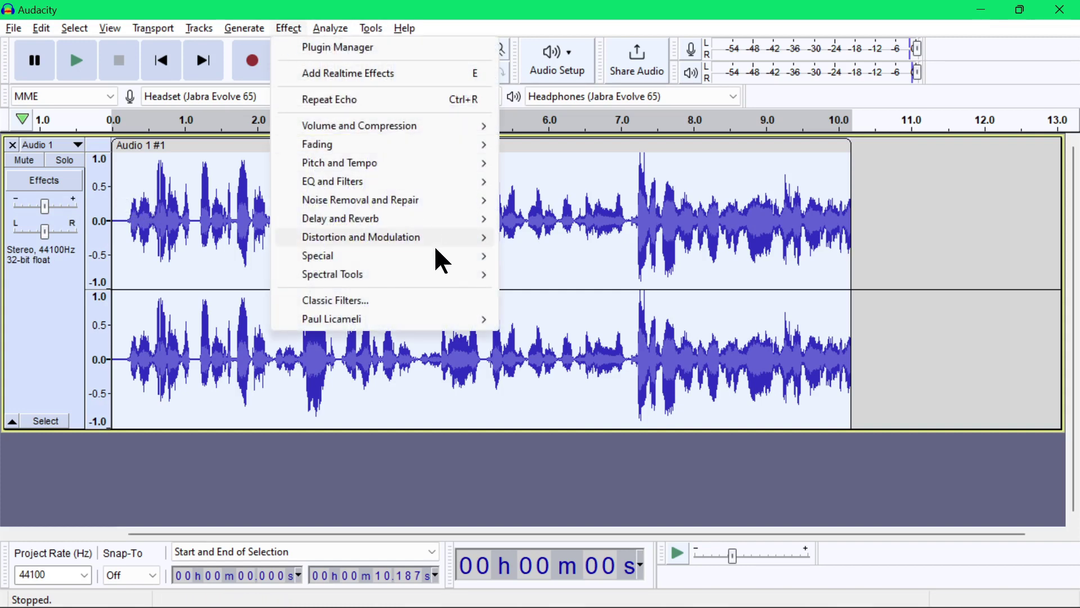
{"action": "mouse_move", "coordinate": [421, 218]}
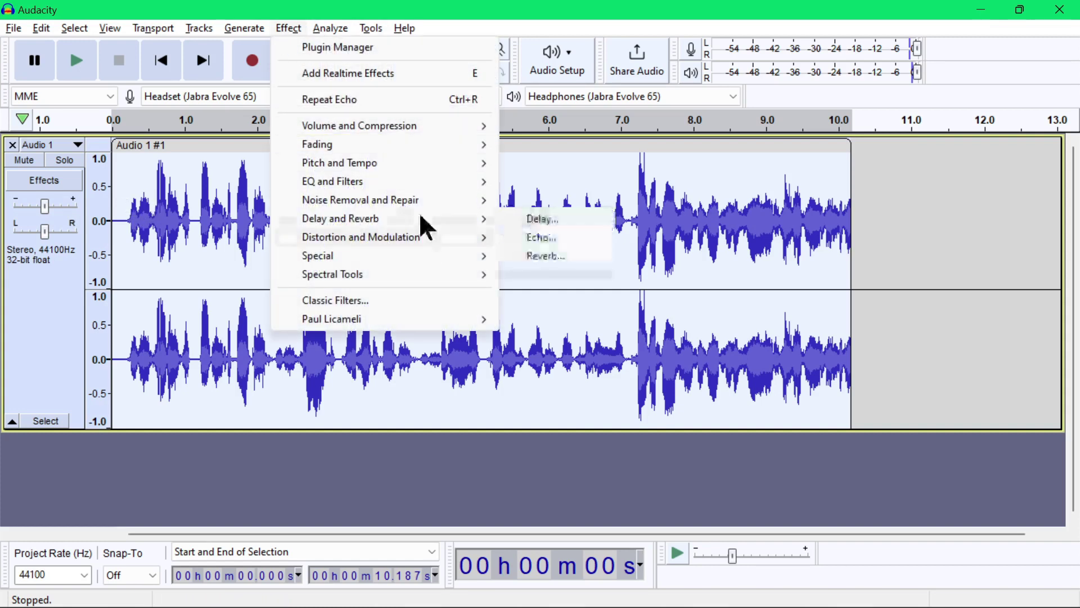
{"action": "left_click", "coordinate": [546, 256]}
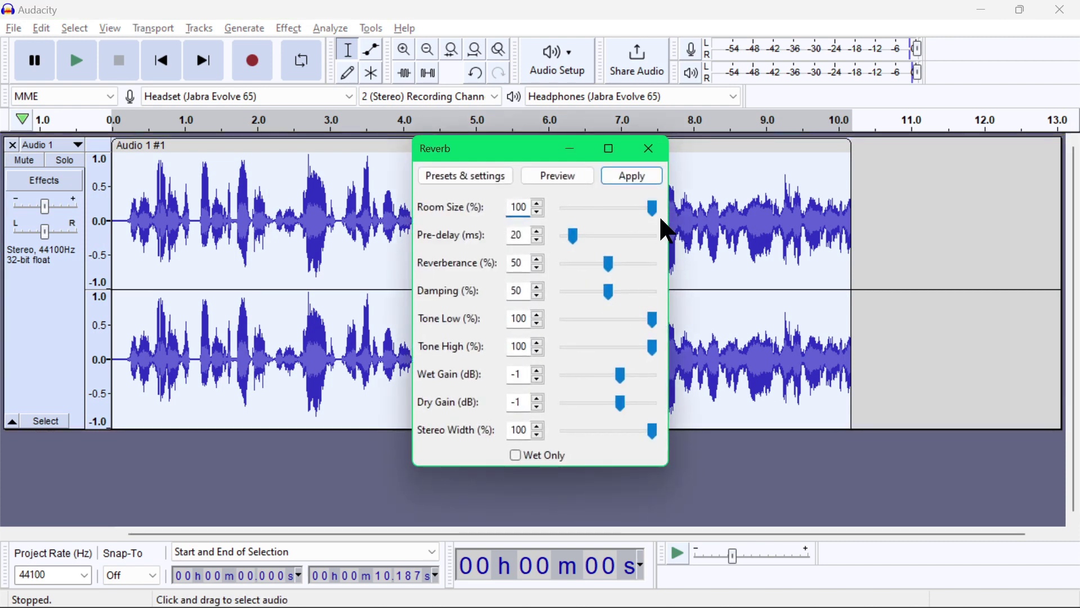
{"action": "left_click", "coordinate": [630, 172]}
Step: Play the clip from near its start to hear the reverb, then stop playback
{"action": "left_click", "coordinate": [118, 220]}
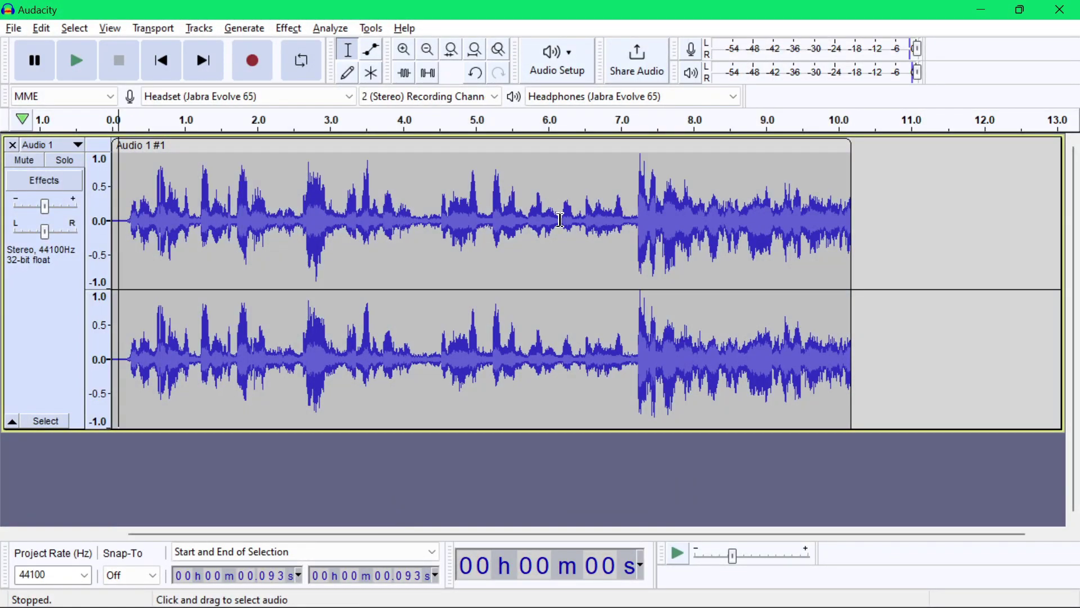
{"action": "key", "text": "space"}
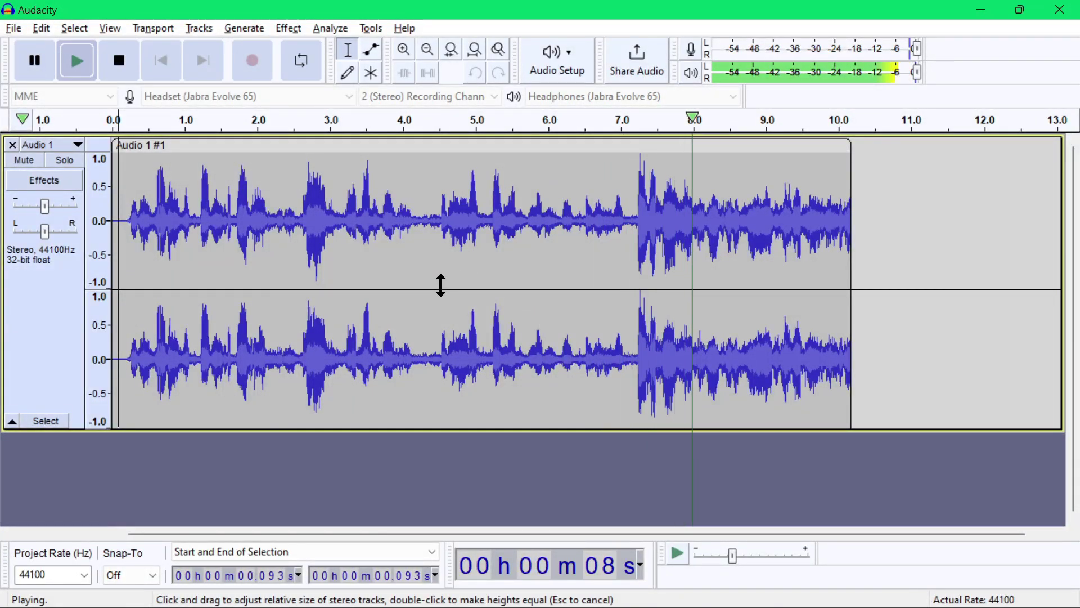
{"action": "key", "text": "space"}
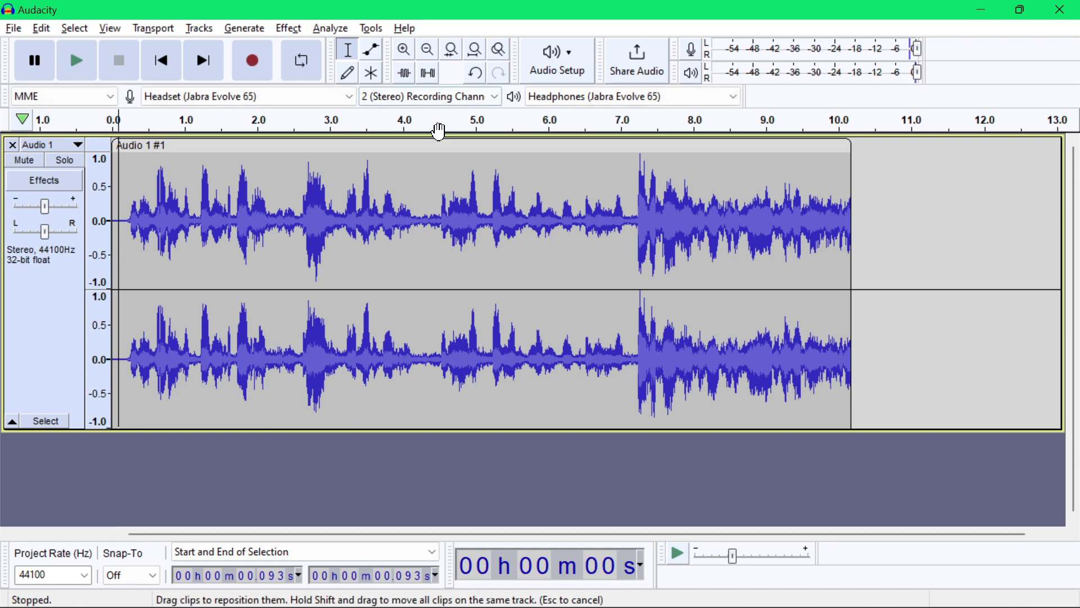
{"action": "left_click", "coordinate": [289, 29]}
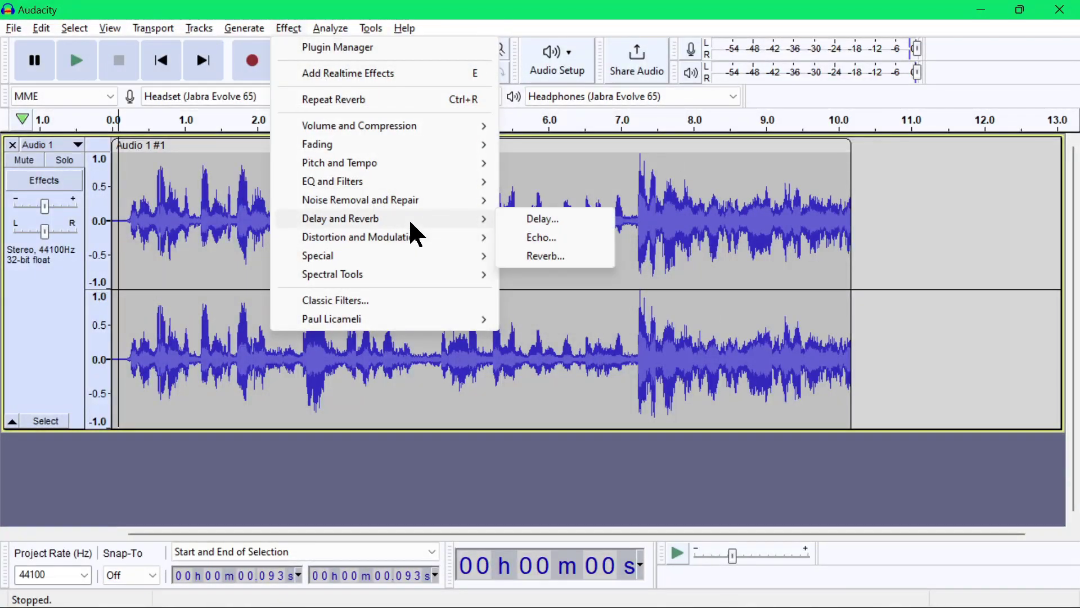
Step: Browse the Effect submenus and close the menu without choosing an effect
{"action": "mouse_move", "coordinate": [417, 179]}
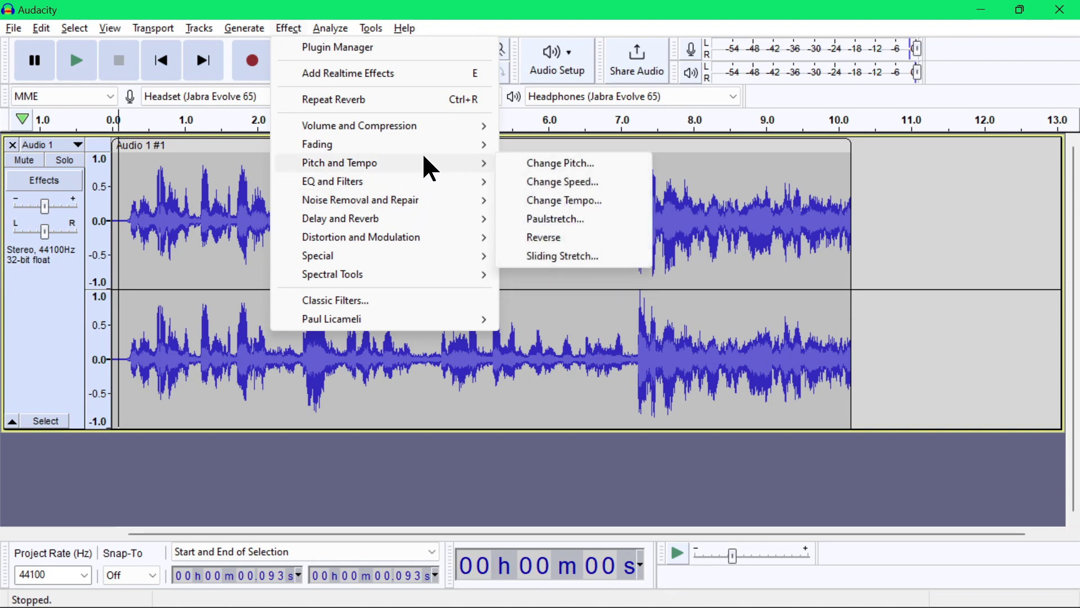
{"action": "mouse_move", "coordinate": [425, 147]}
{"action": "mouse_move", "coordinate": [430, 125]}
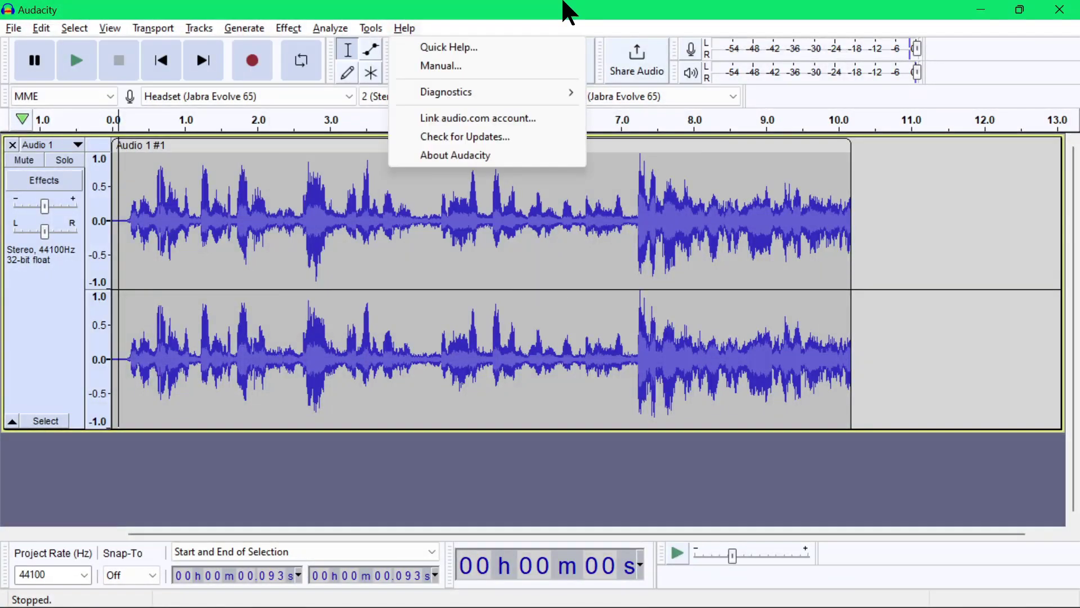
{"action": "left_click", "coordinate": [586, 10]}
Step: Place the edit point near 1.4 seconds and bring up File's Export choices
{"action": "left_click", "coordinate": [216, 241]}
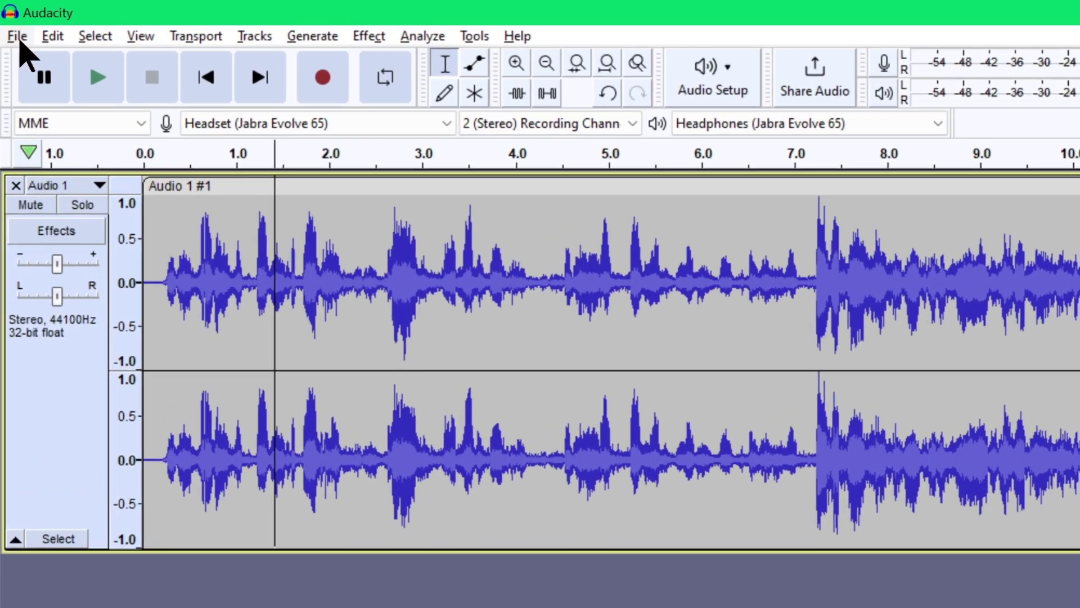
{"action": "left_click", "coordinate": [14, 28]}
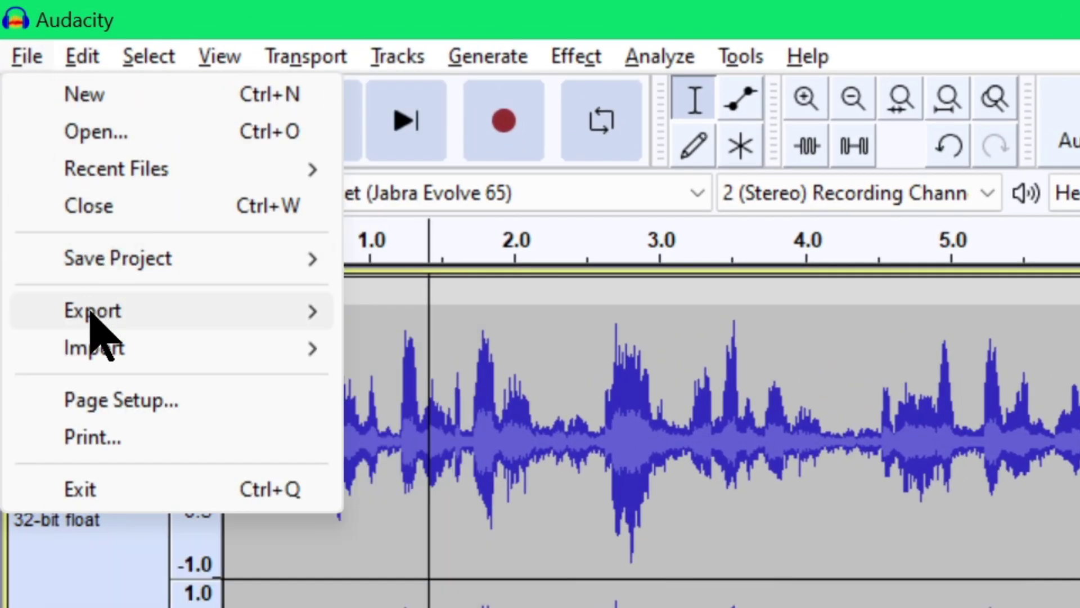
{"action": "mouse_move", "coordinate": [83, 288]}
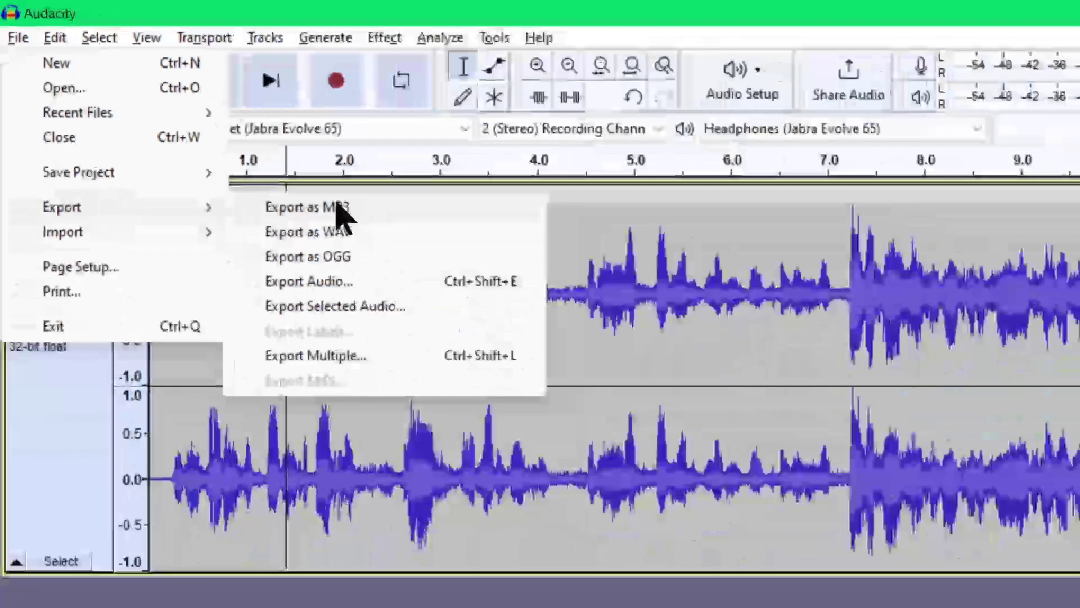
Step: Export the audio as an MP3 file saved to the Desktop
{"action": "left_click", "coordinate": [513, 311]}
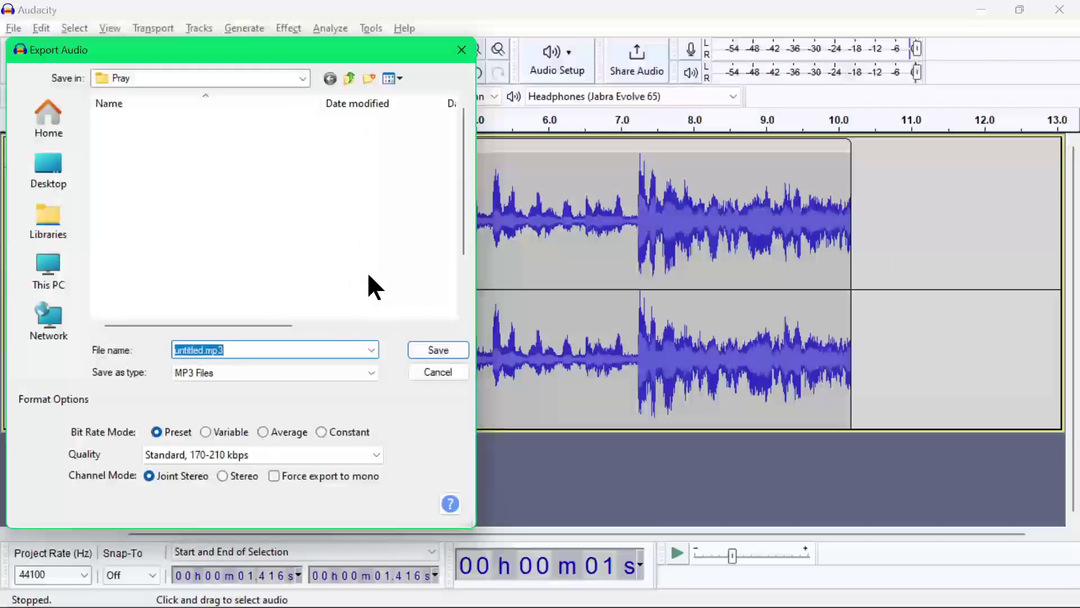
{"action": "left_click", "coordinate": [49, 169]}
{"action": "type", "text": "AudacityTest"}
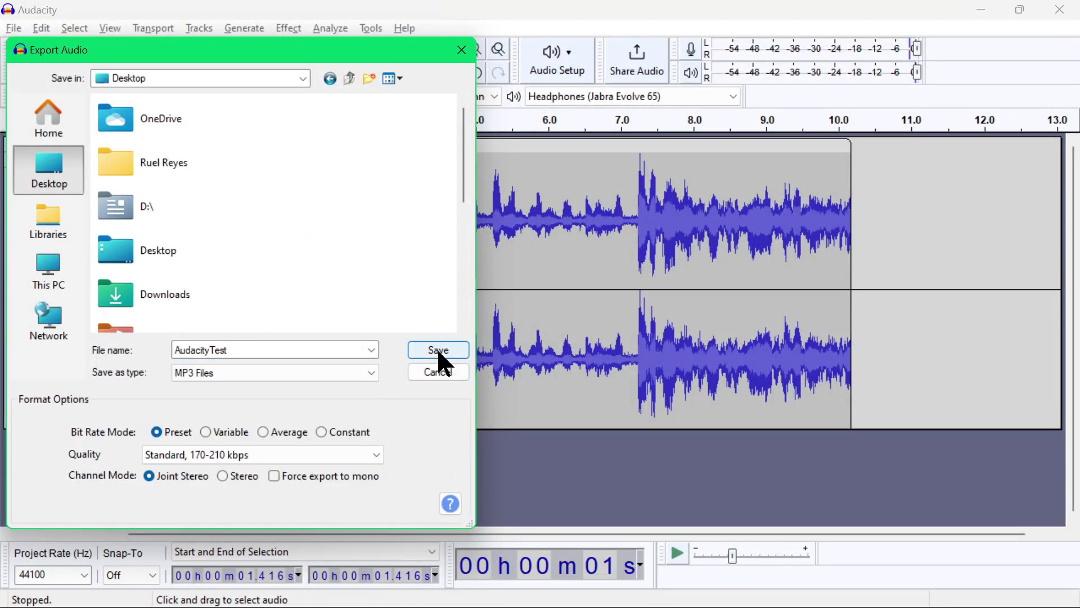
{"action": "left_click", "coordinate": [438, 350]}
Step: Fill in the artist name, a track title, album 'Audacity Vid' and track number 1 tags
{"action": "left_click", "coordinate": [450, 110]}
{"action": "type", "text": "asdf"}
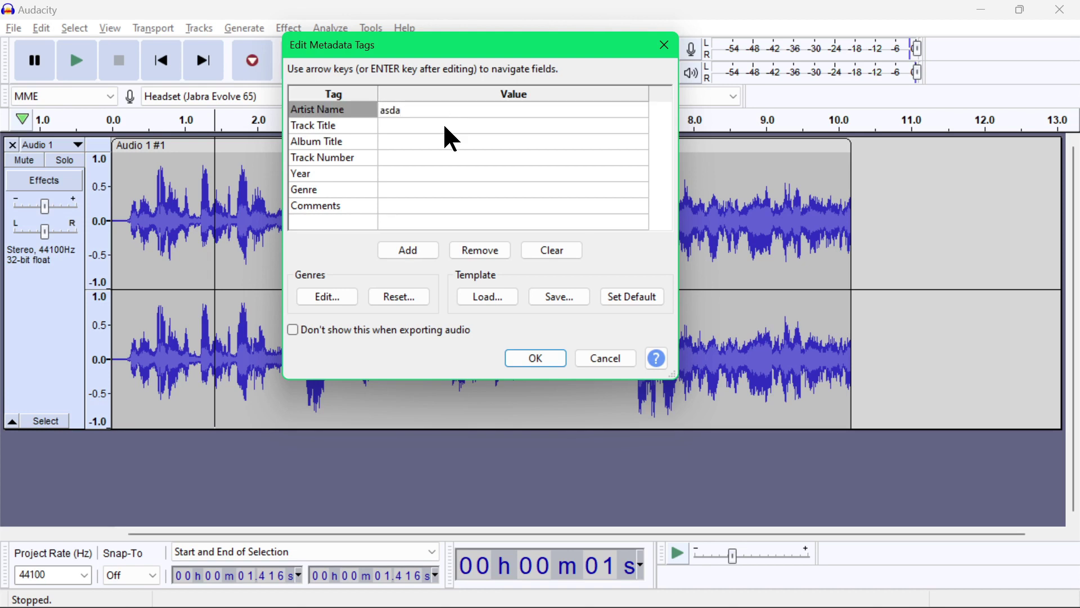
{"action": "key", "text": "BackSpace"}
{"action": "key", "text": "BackSpace"}
{"action": "key", "text": "BackSpace"}
{"action": "key", "text": "BackSpace"}
{"action": "type", "text": "ribby"}
{"action": "left_click", "coordinate": [417, 124]}
{"action": "type", "text": "1"}
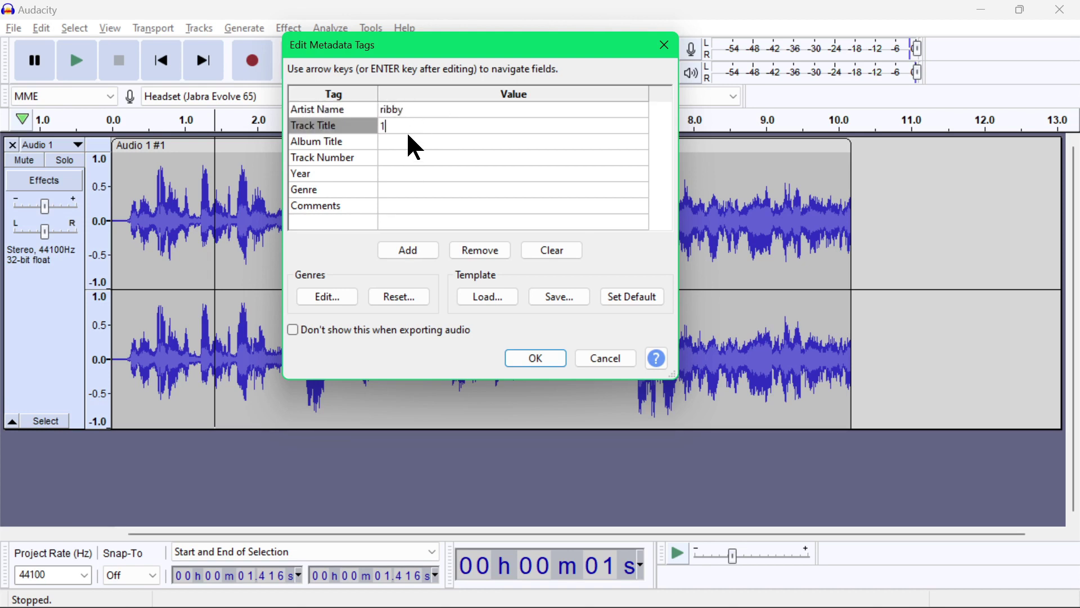
{"action": "left_click", "coordinate": [434, 141]}
{"action": "type", "text": "Audacity Vid"}
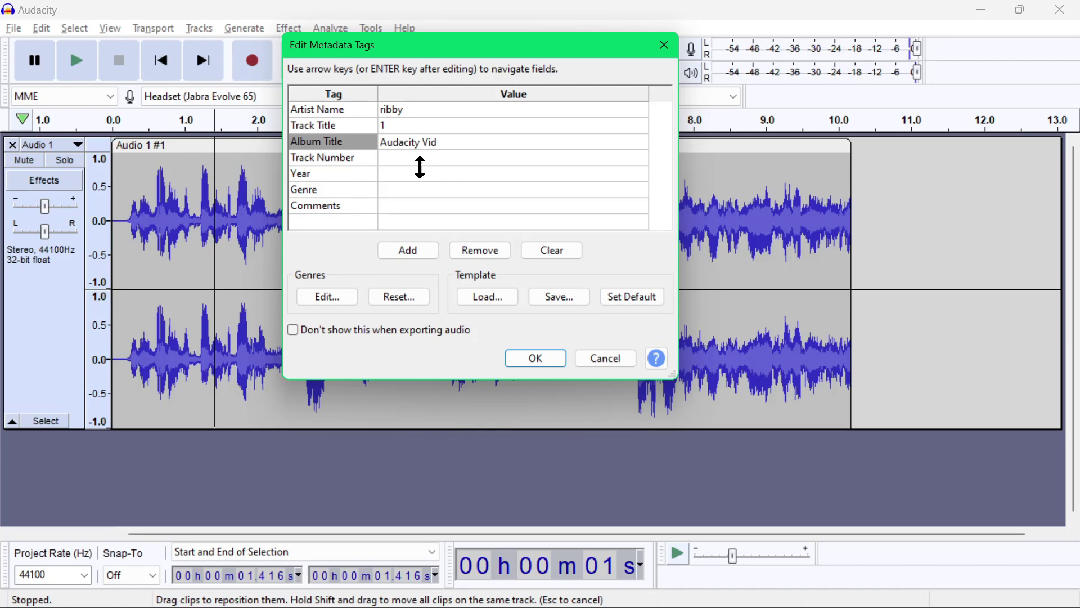
{"action": "left_click", "coordinate": [421, 157]}
{"action": "type", "text": "1"}
Step: Change the track title tag to 'Audacity' and set the year tag to 2023
{"action": "left_click", "coordinate": [432, 110]}
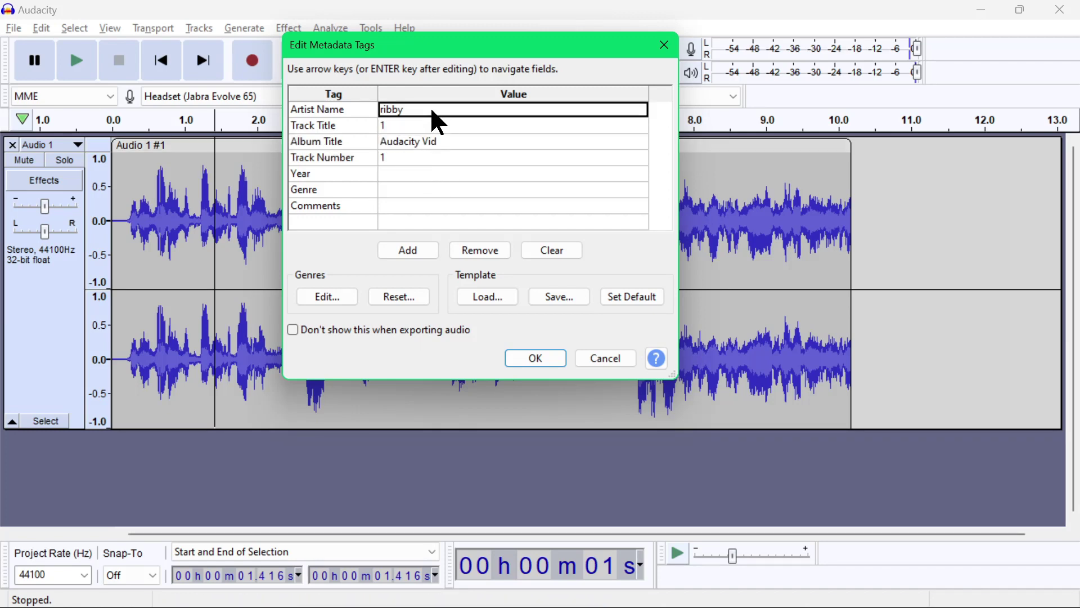
{"action": "left_click", "coordinate": [421, 124]}
{"action": "type", "text": "Audacity Ribby"}
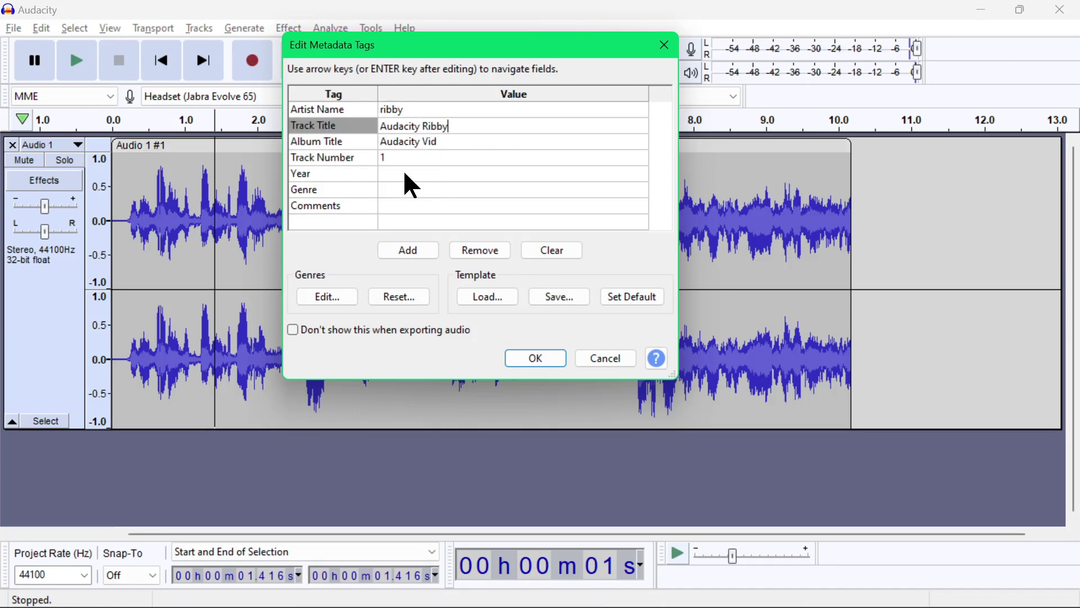
{"action": "left_click", "coordinate": [402, 169]}
{"action": "type", "text": "2023"}
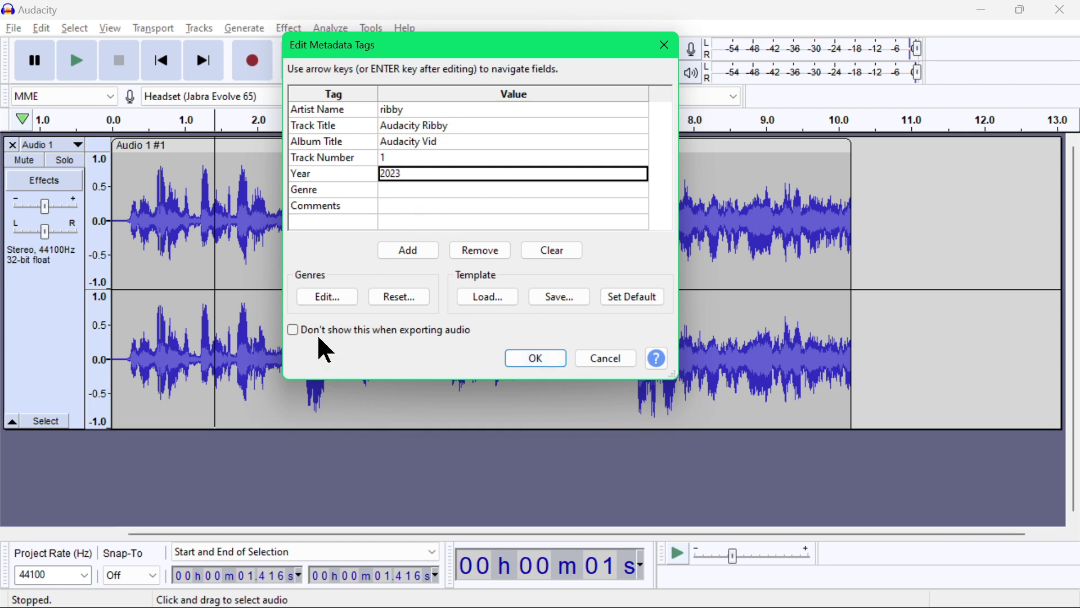
Step: Confirm the metadata tags to finish the MP3 export, then minimise Audacity
{"action": "left_click", "coordinate": [542, 354]}
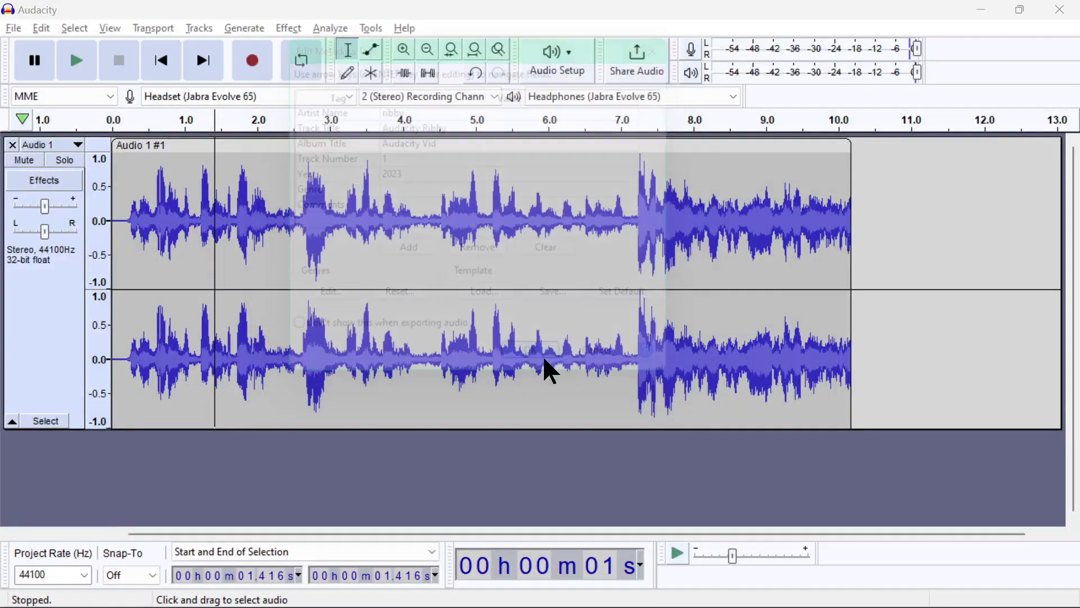
{"action": "left_click", "coordinate": [981, 7]}
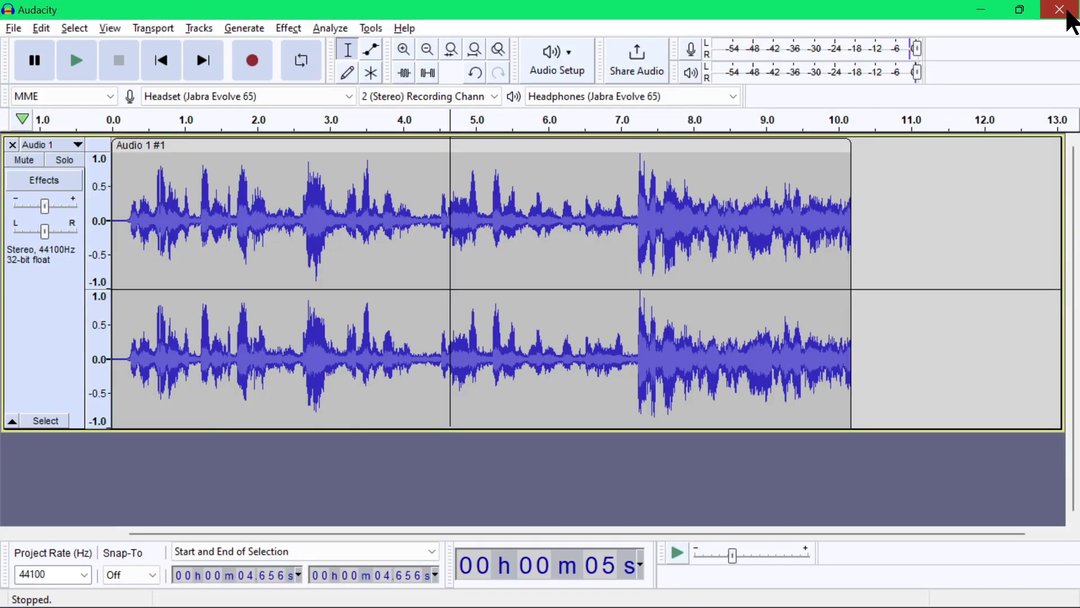
Step: Save the project to the Desktop as 'Audacity TEst.aup3' on closing, then dismiss the welcome screen
{"action": "left_click", "coordinate": [1061, 8]}
{"action": "left_click", "coordinate": [511, 306]}
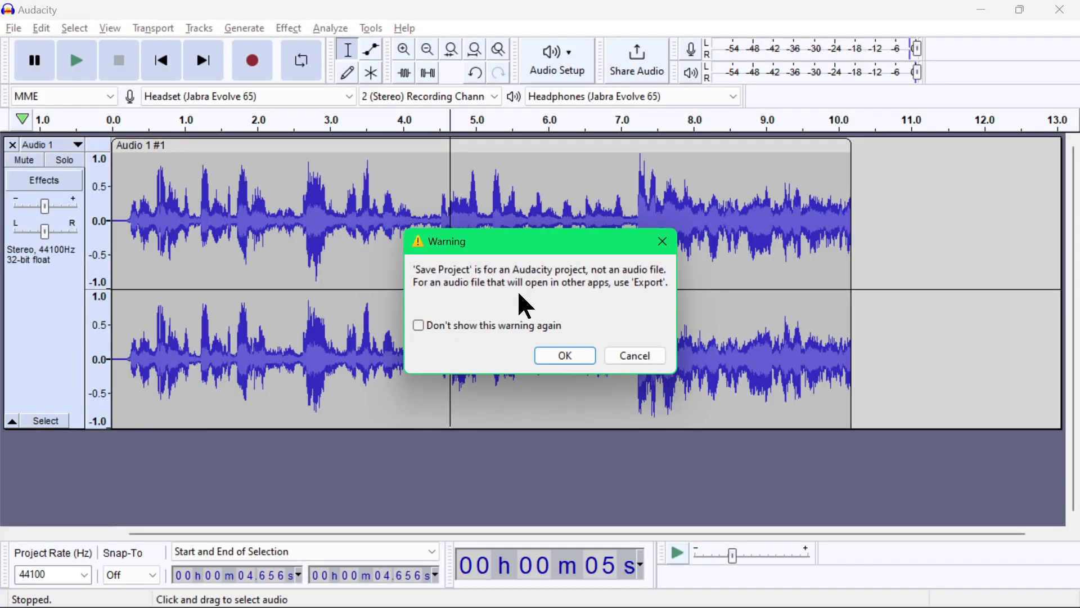
{"action": "left_click", "coordinate": [565, 356]}
{"action": "left_click", "coordinate": [48, 118]}
{"action": "left_click", "coordinate": [48, 168]}
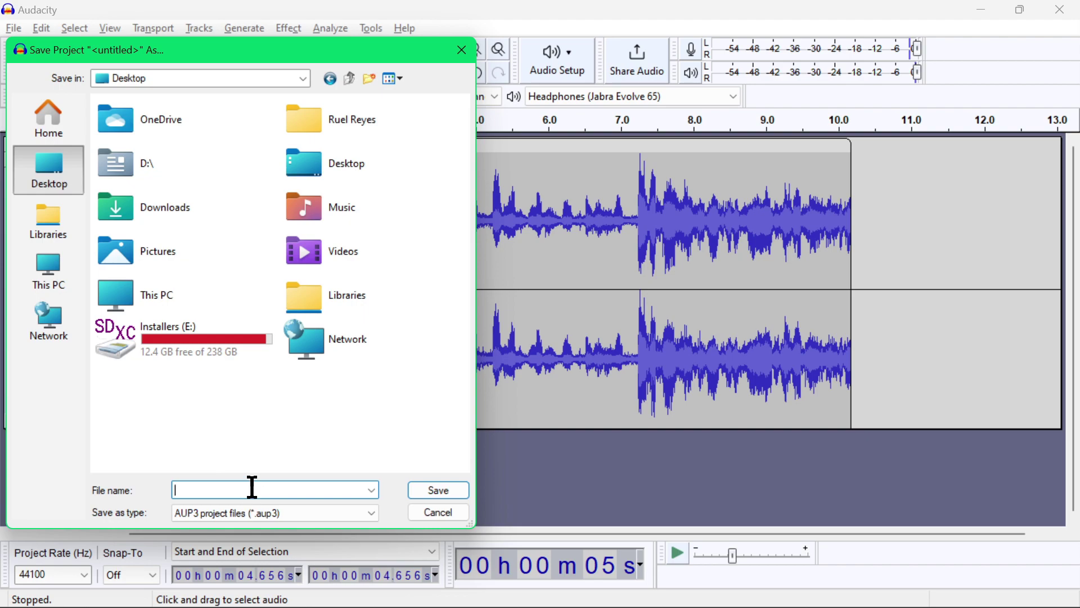
{"action": "type", "text": "Audacity TEst"}
{"action": "left_click", "coordinate": [438, 490]}
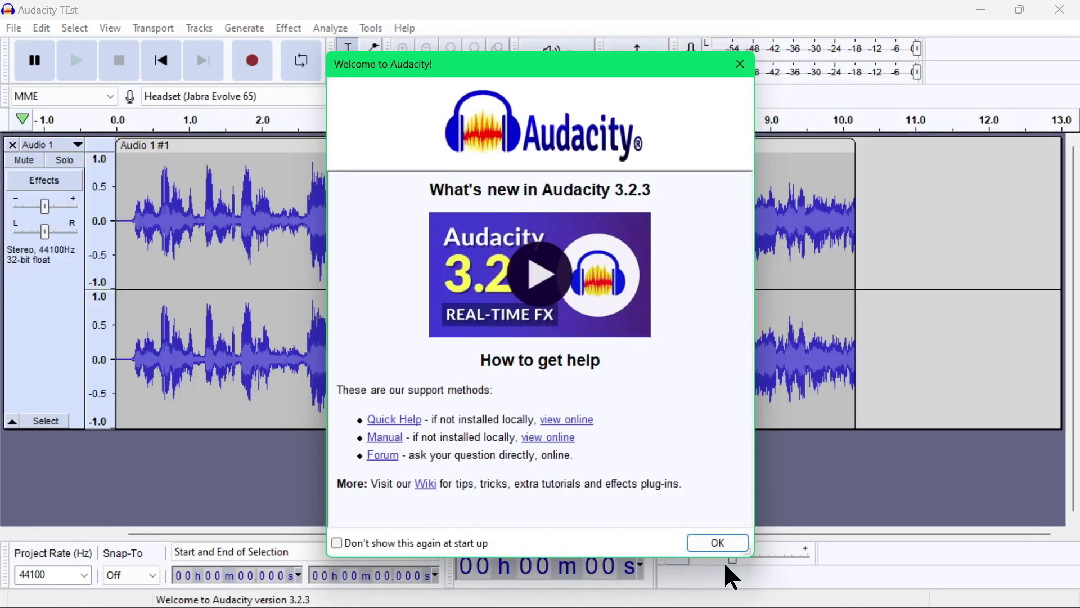
{"action": "left_click", "coordinate": [724, 541]}
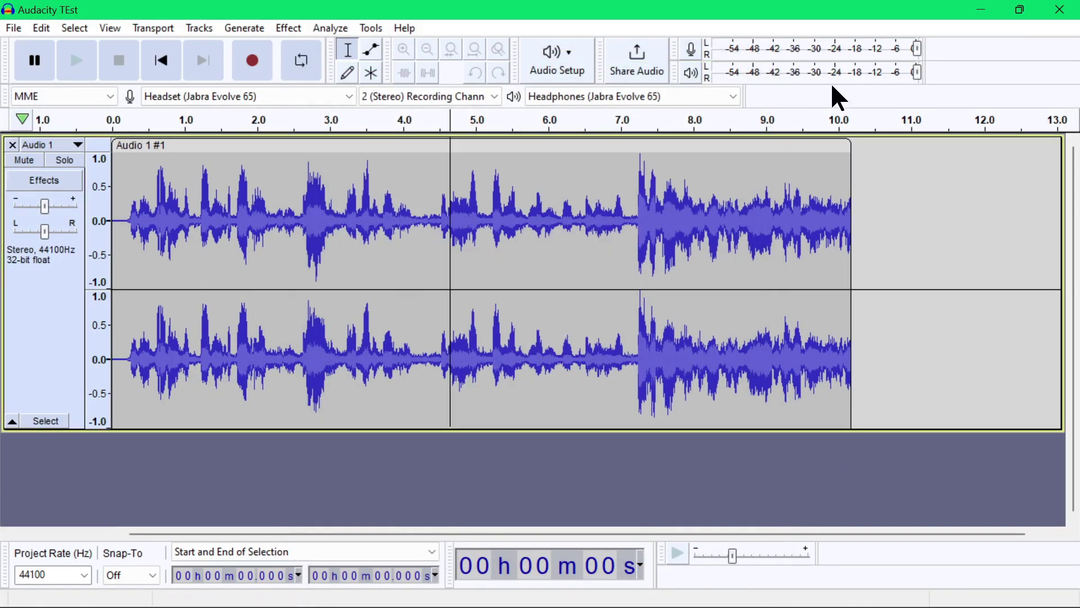
{"action": "left_click", "coordinate": [1059, 9]}
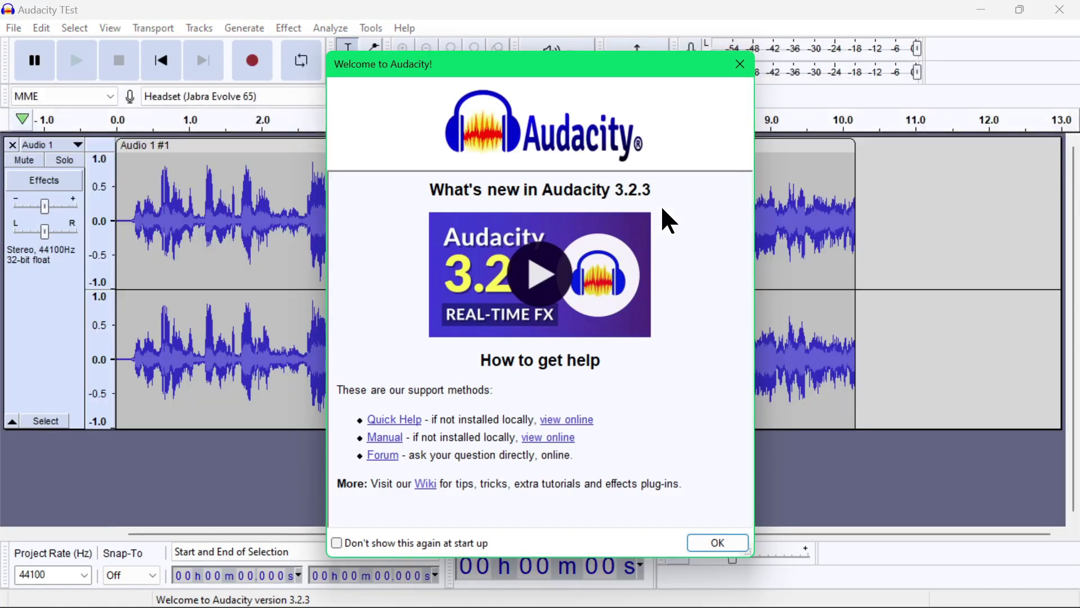
Step: Dismiss the Welcome to Audacity dialog to reveal the reopened Audacity TEst project
{"action": "left_click", "coordinate": [717, 542]}
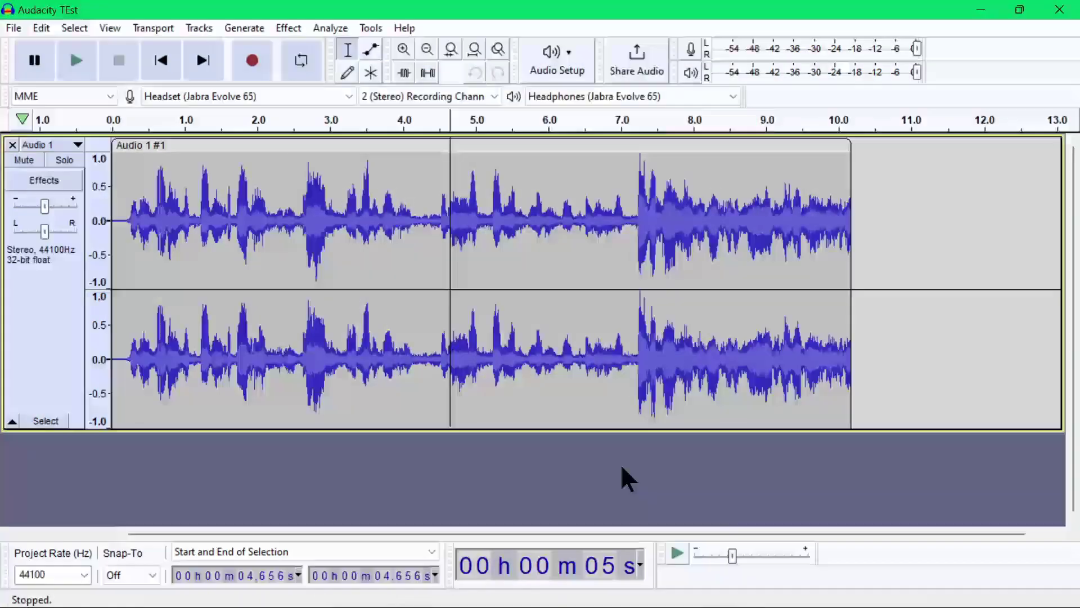